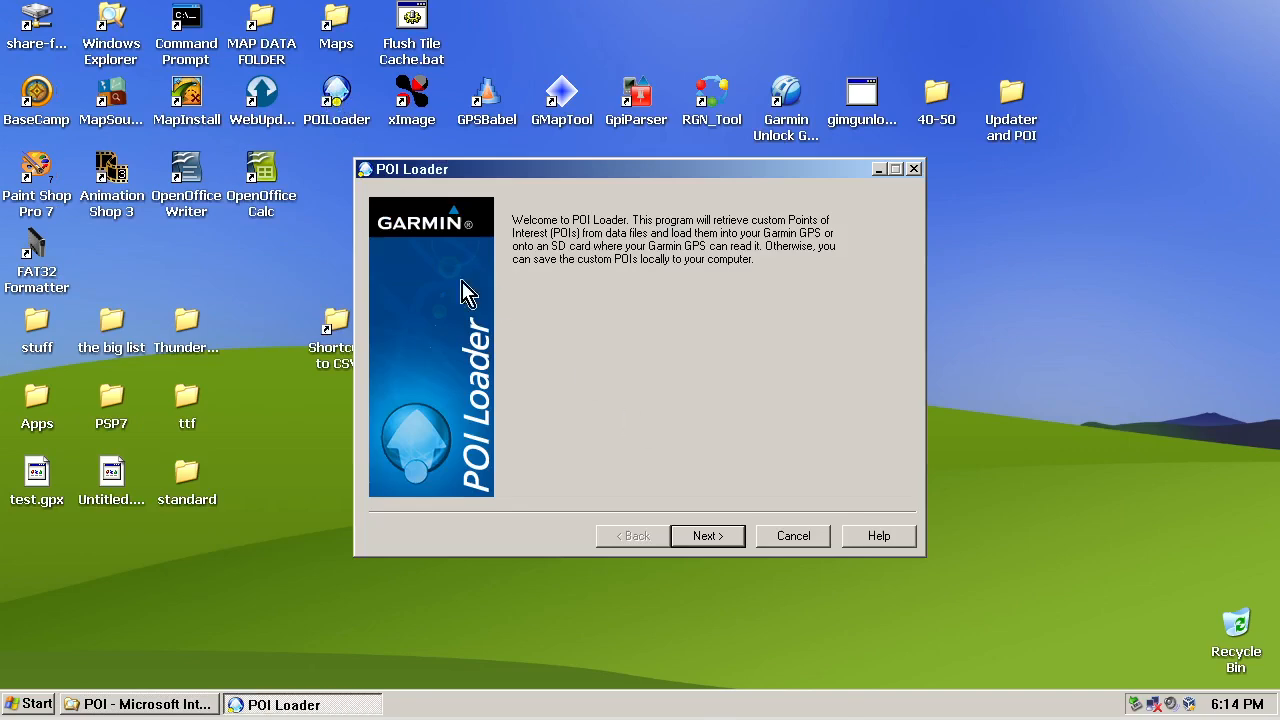
Step: Read the POI Loader help topic Creating Custom POI Files about proximity alert distance, then close the help and cancel the loader
left_click(880, 548)
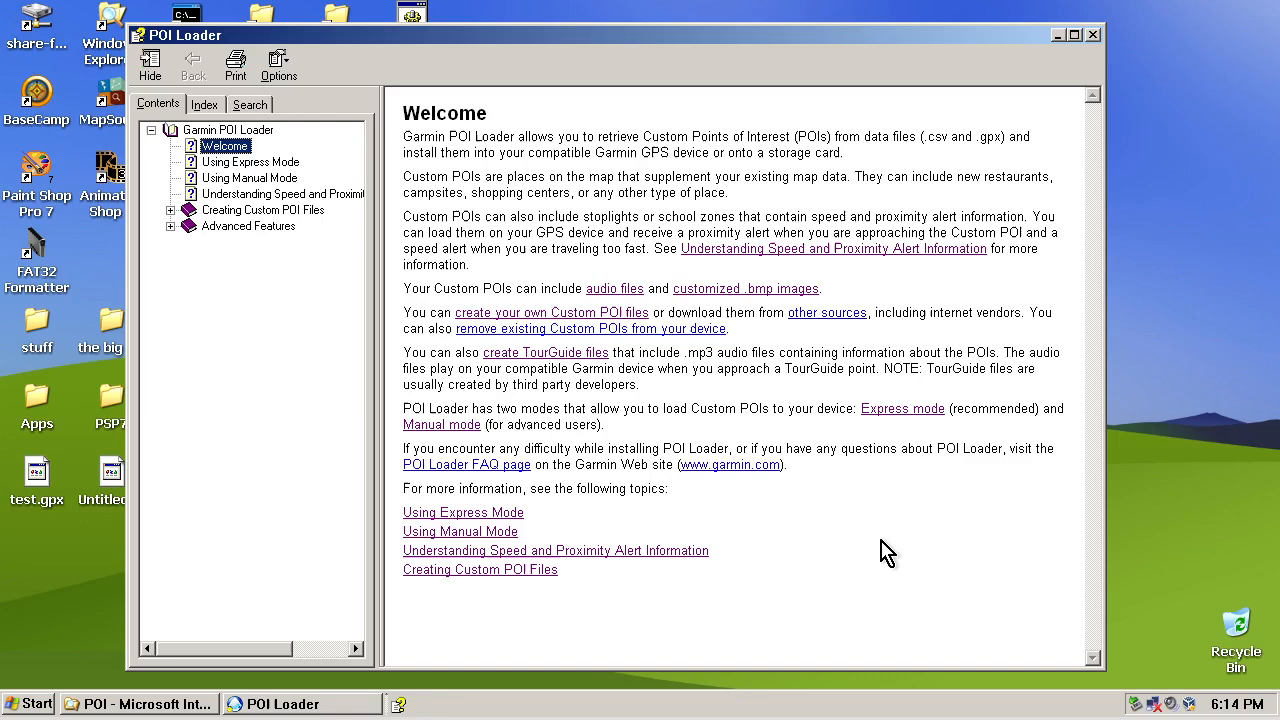
left_click(170, 210)
left_click(230, 214)
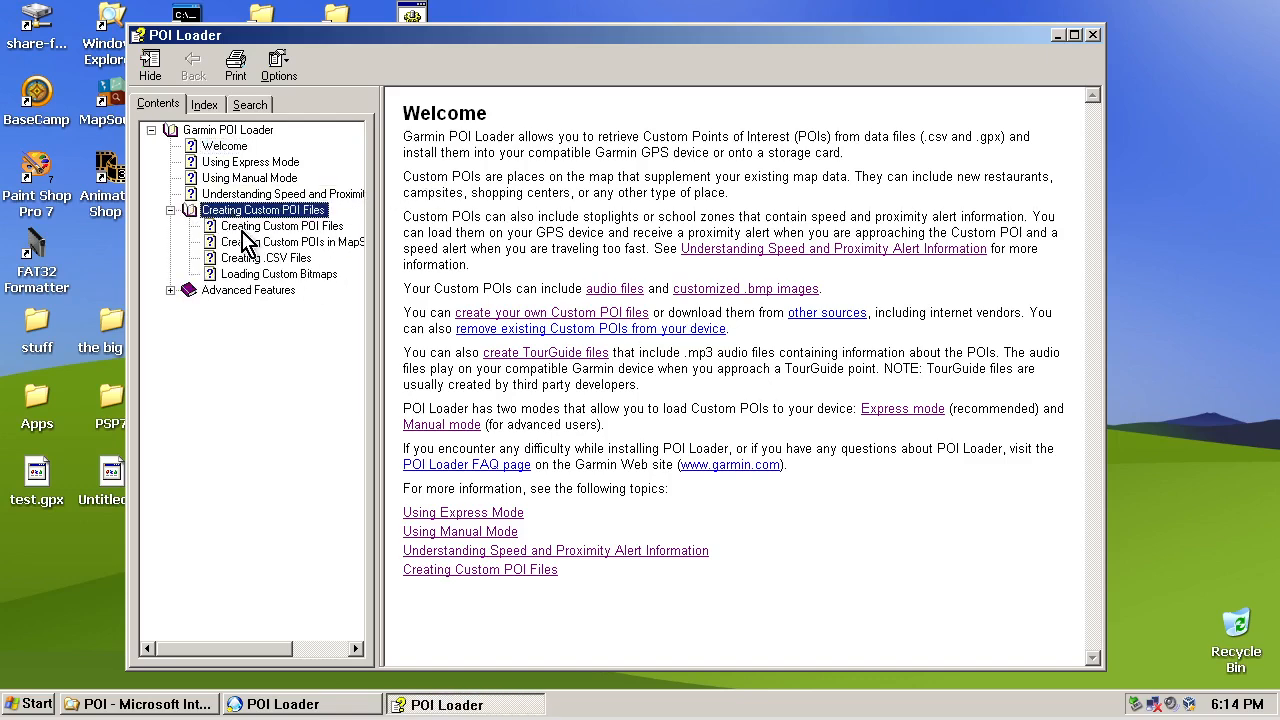
left_click(236, 226)
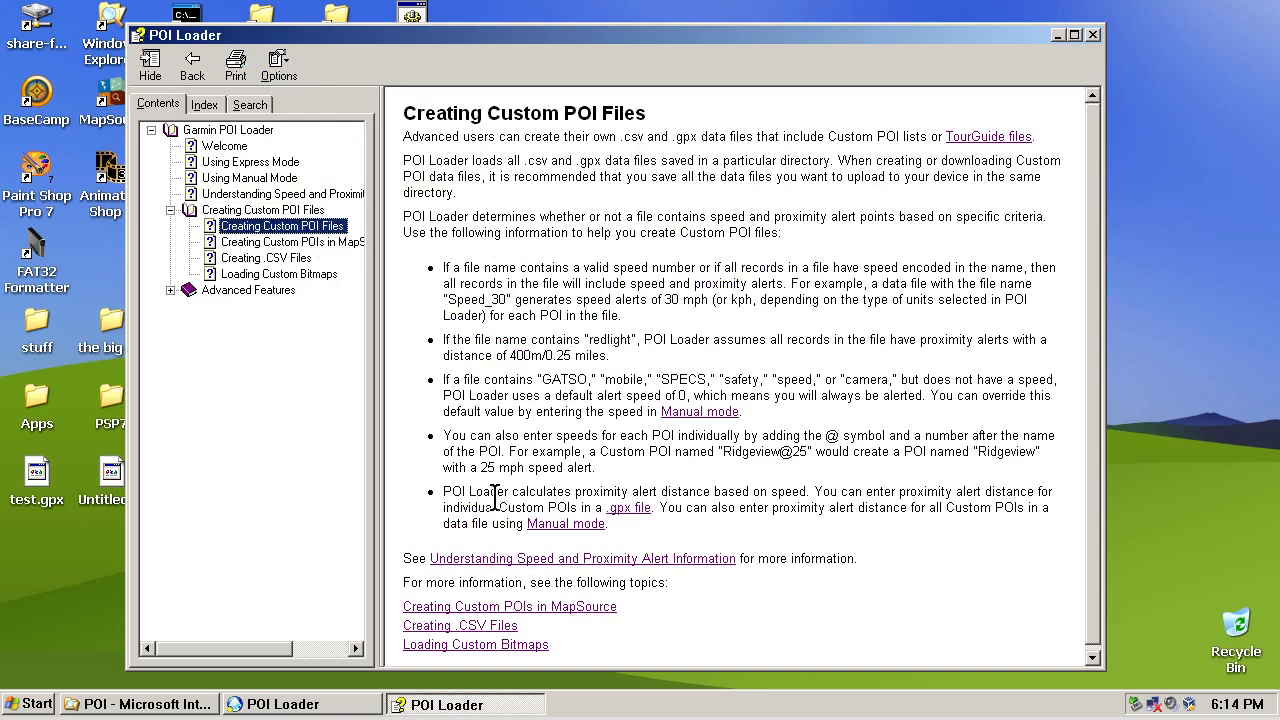
left_click_drag(443, 490, 703, 515)
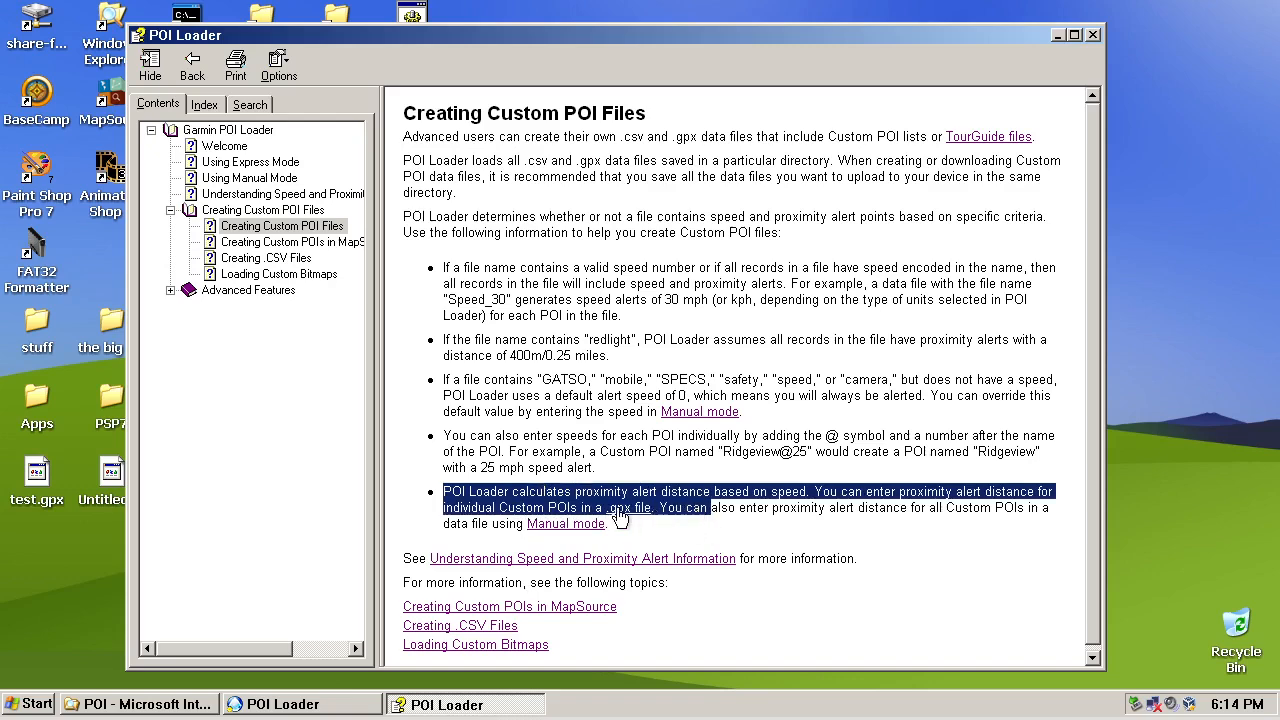
left_click(558, 510)
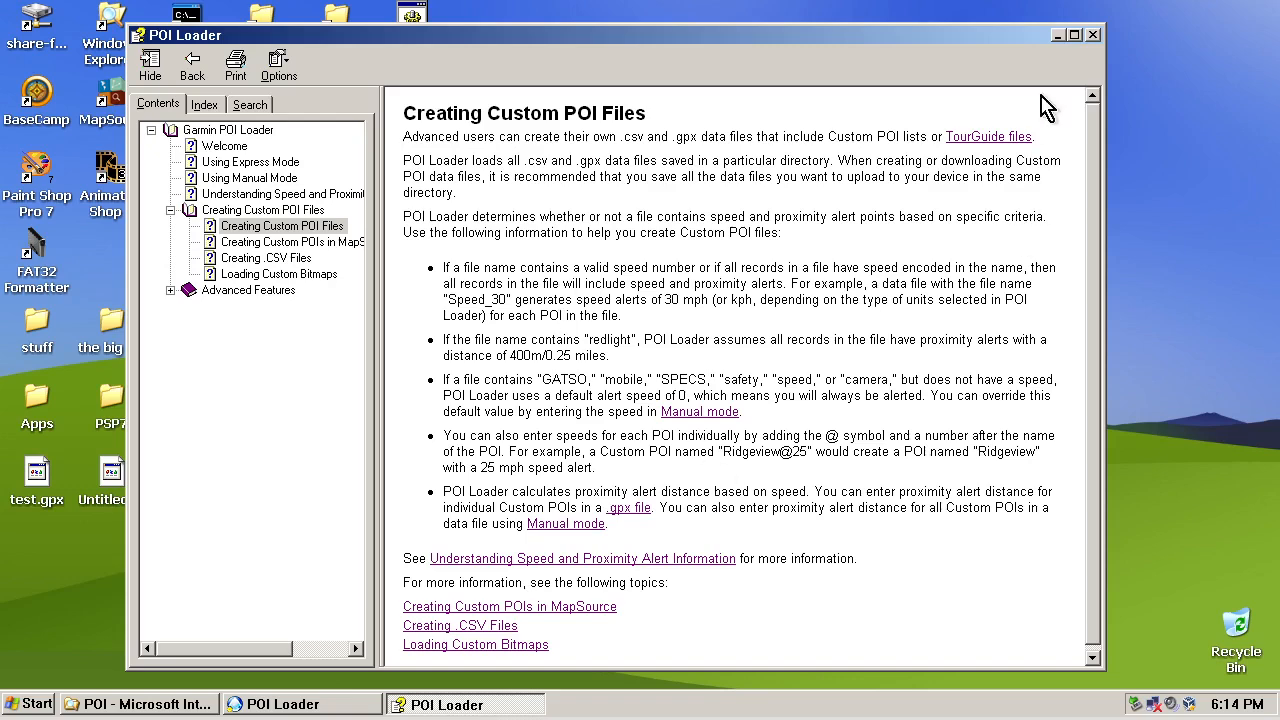
left_click(1093, 36)
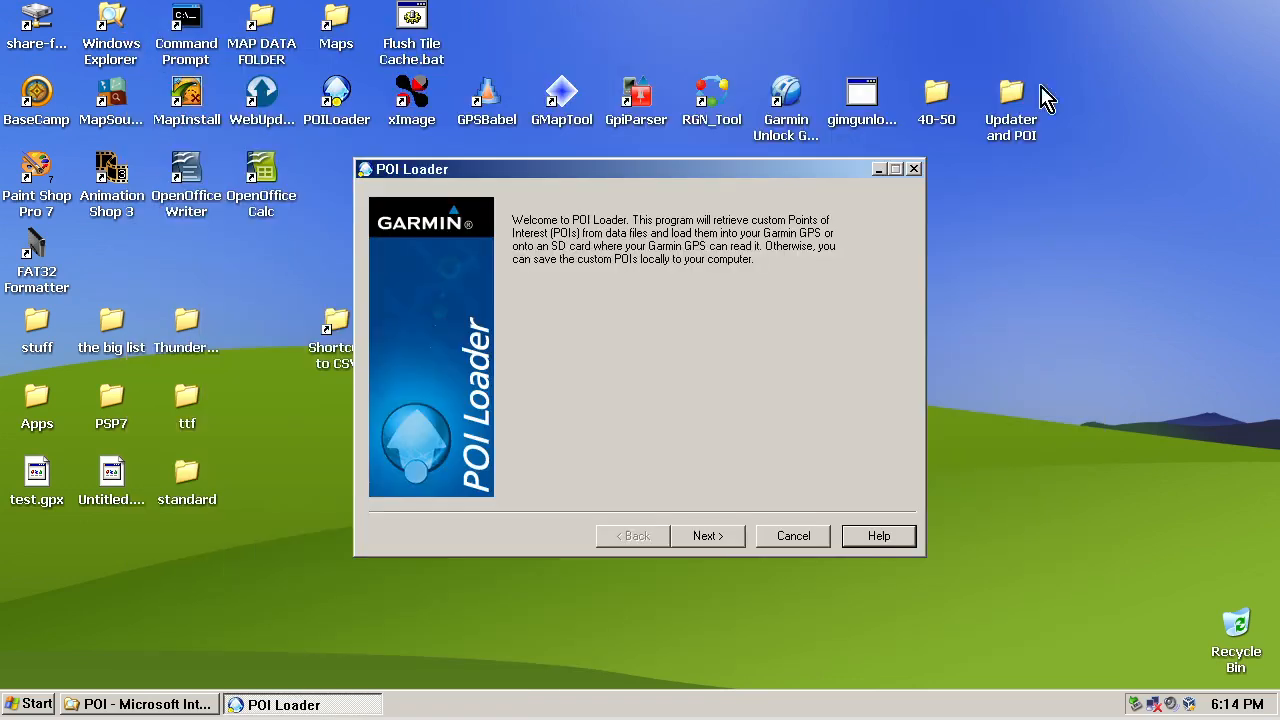
left_click(797, 535)
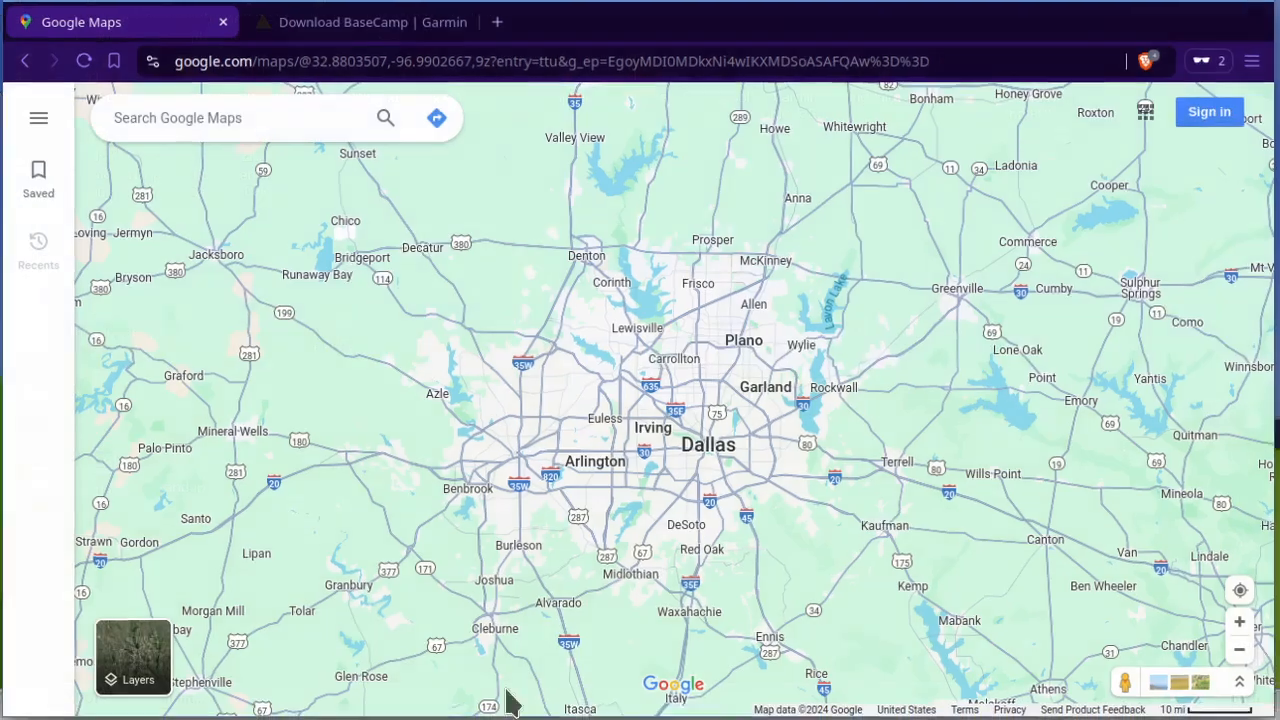
Step: Check the Windows requirements on Garmin's BaseCamp download page in the browser, including the Windows 7 installation restriction
left_click(370, 17)
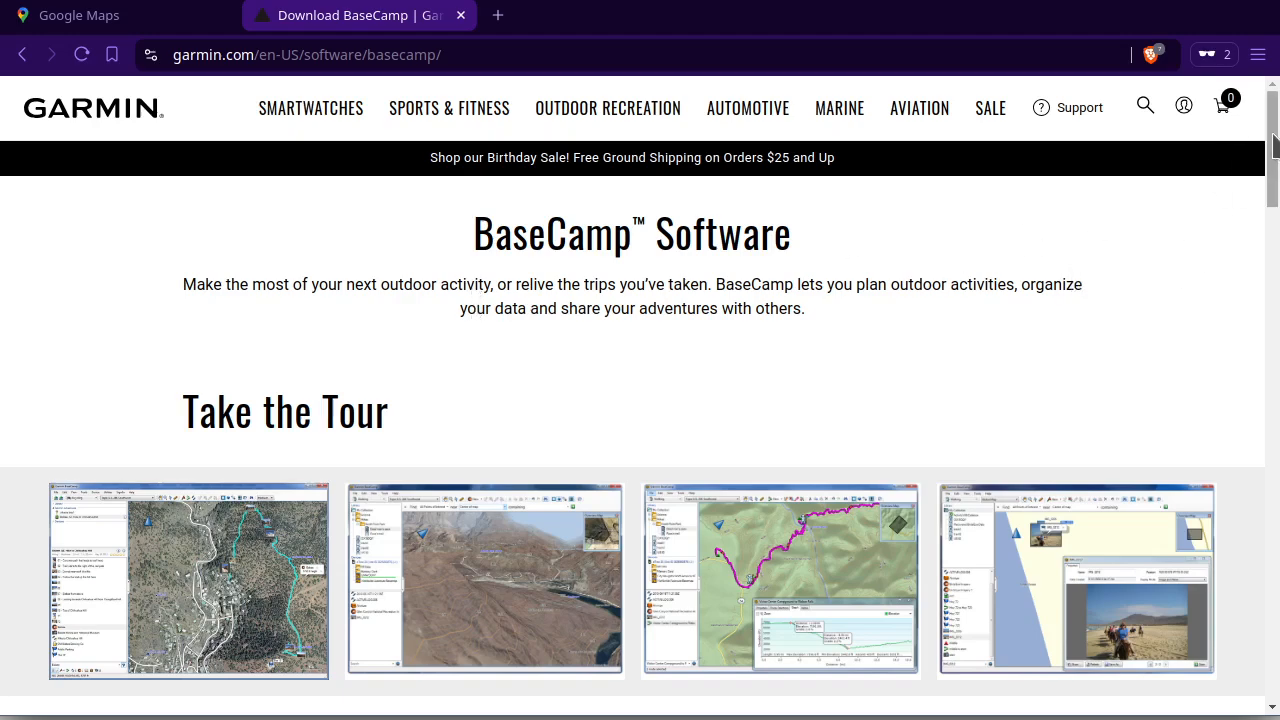
left_click_drag(1275, 145, 1248, 517)
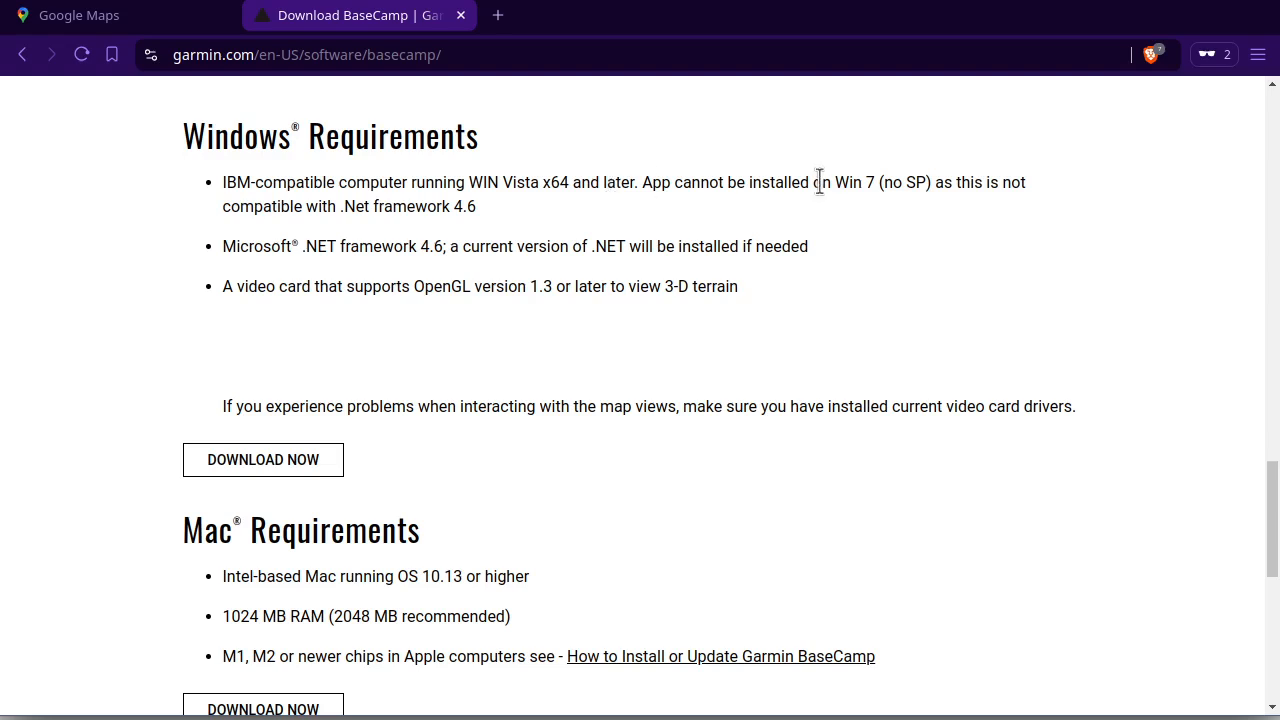
left_click_drag(641, 183, 932, 182)
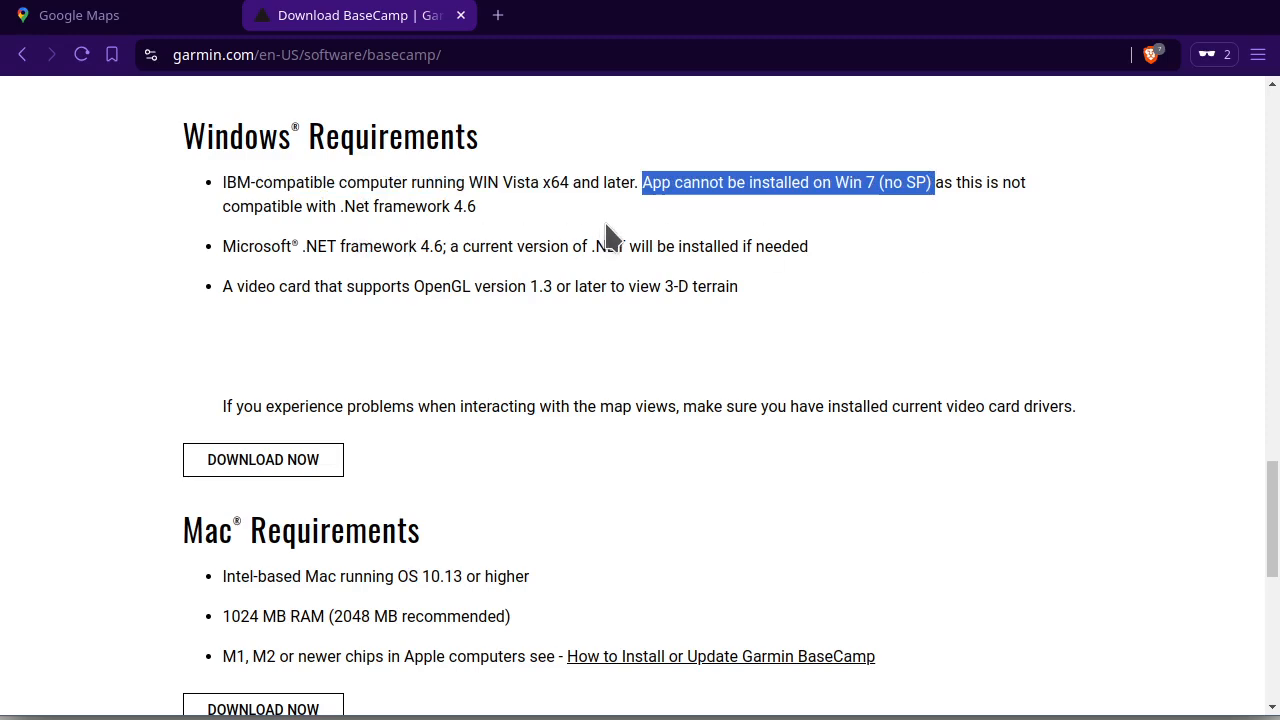
left_click(555, 213)
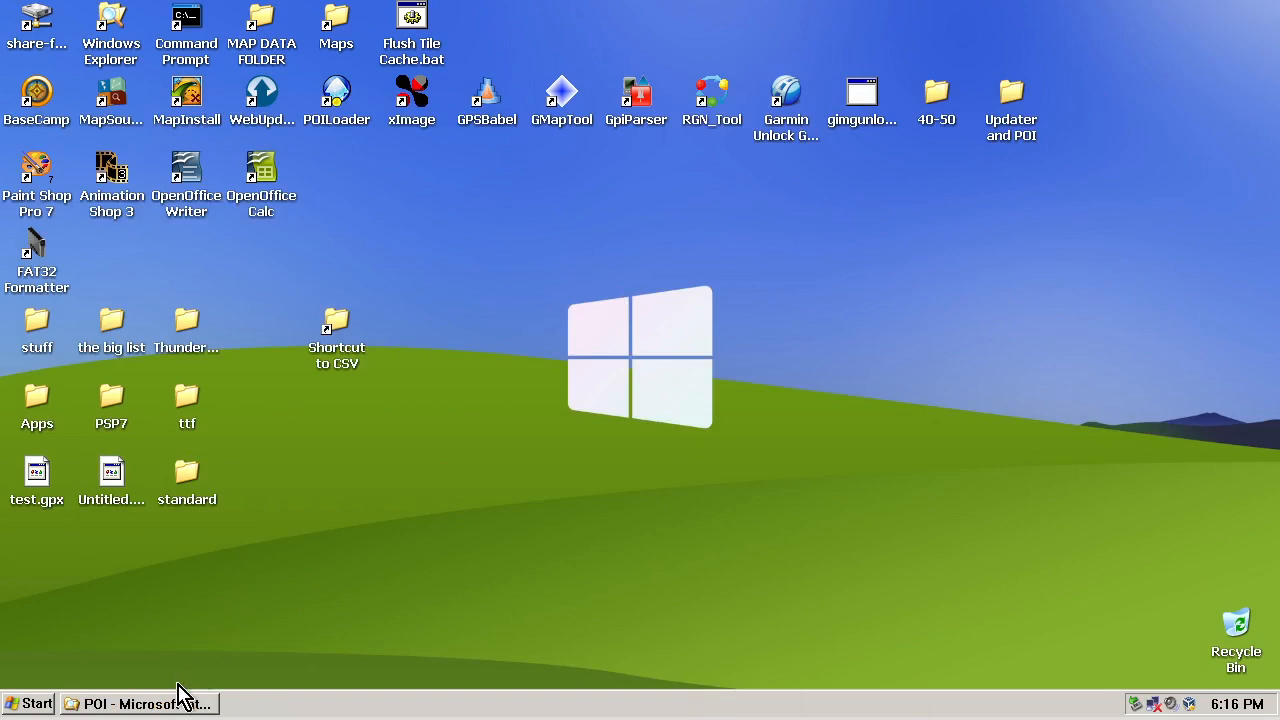
Step: Inspect the contents of the GPX and POI folders on the GARMIN (E:) drive, then minimize the file window
left_click(156, 702)
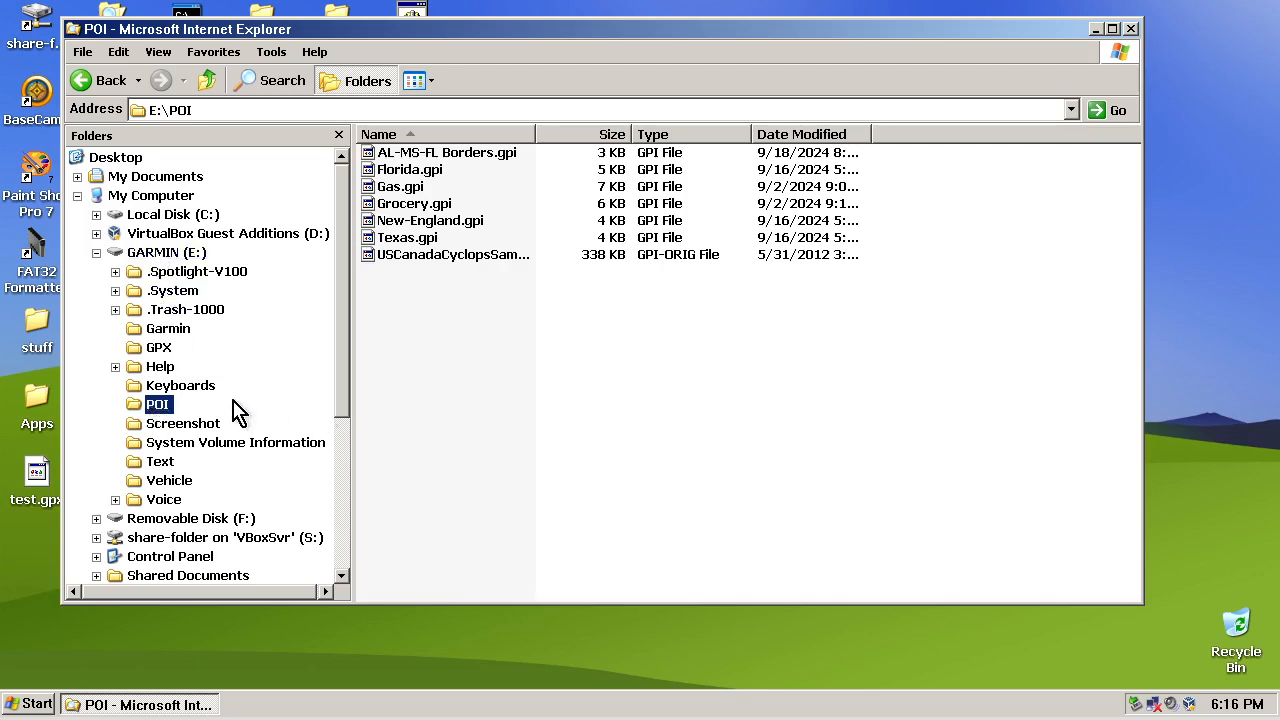
left_click(160, 350)
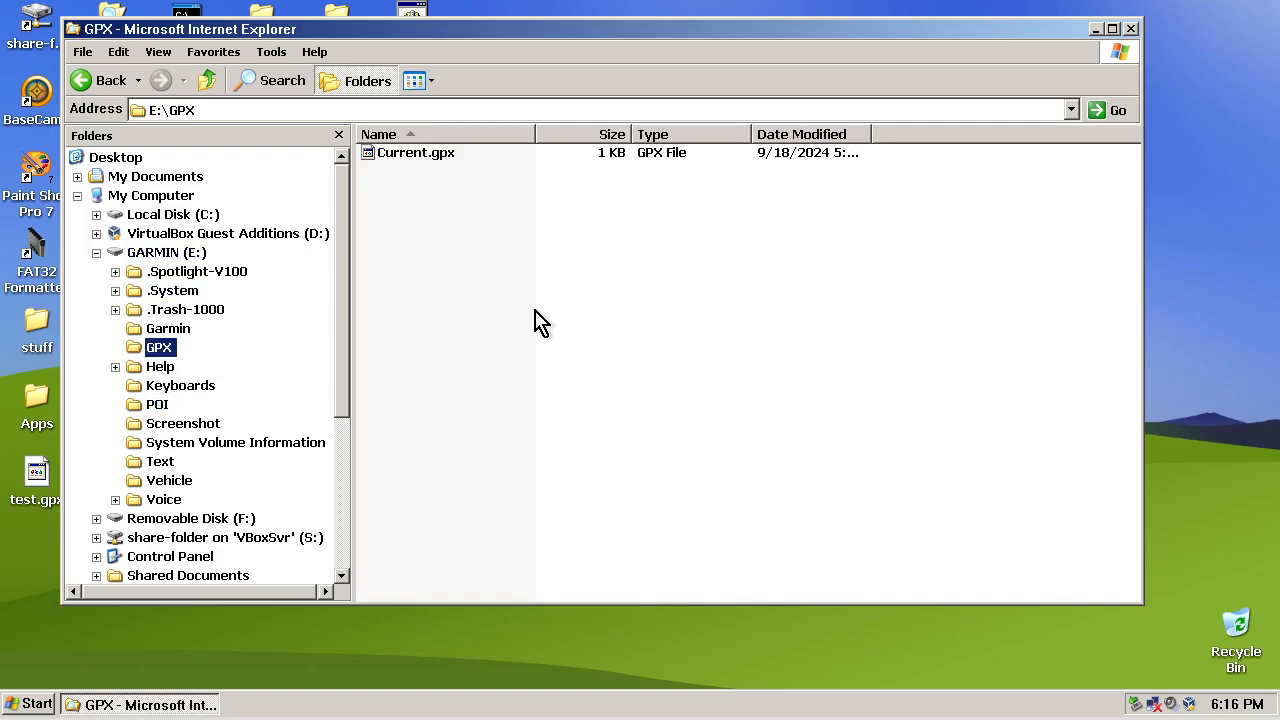
left_click(160, 406)
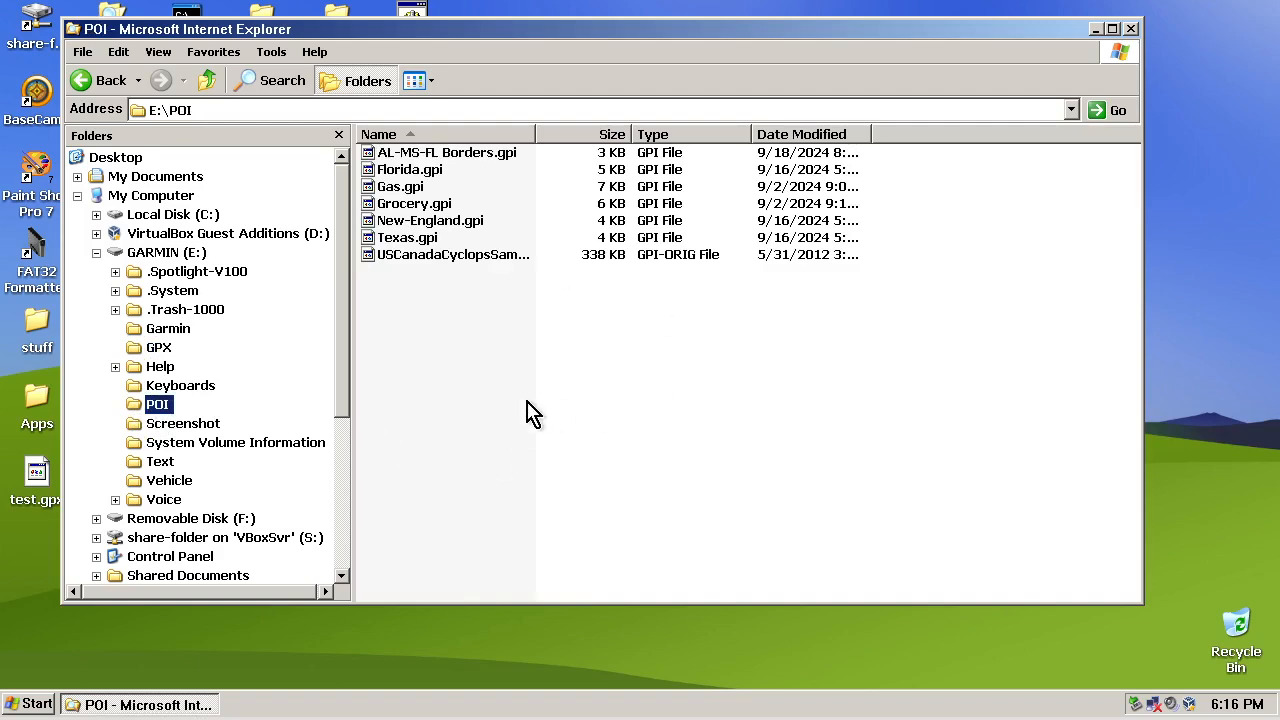
left_click(1095, 29)
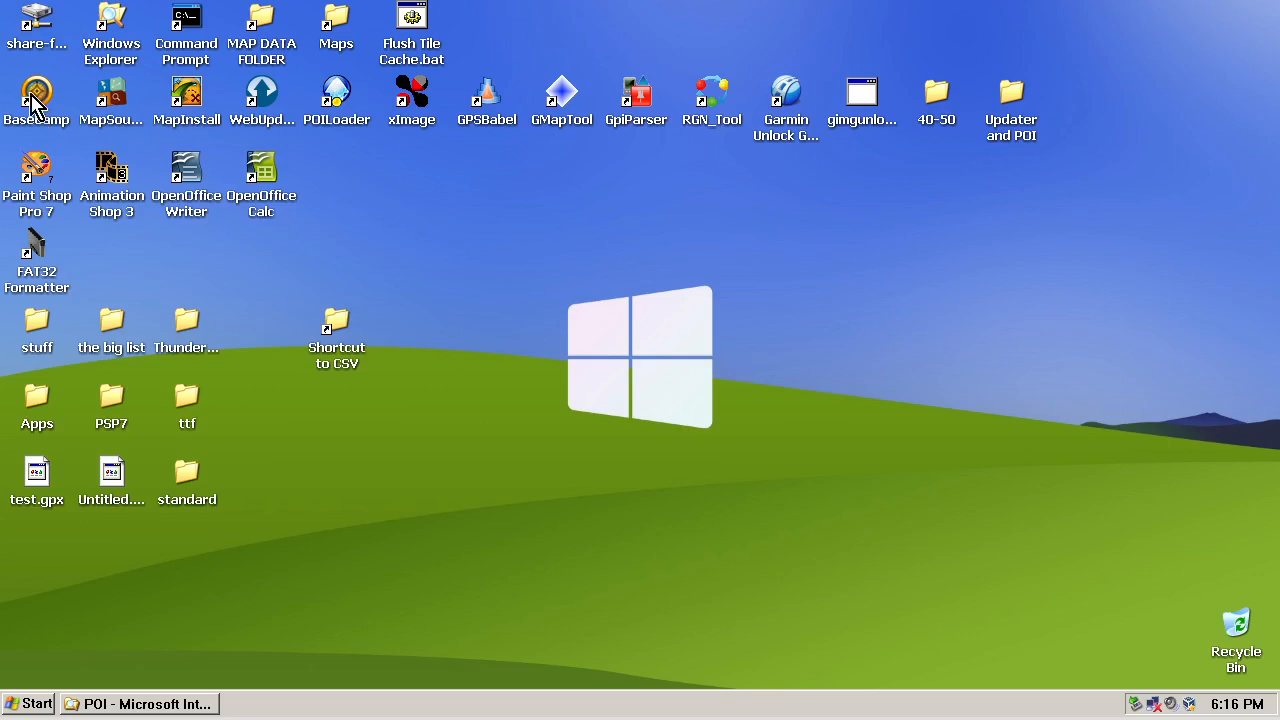
Step: Launch BaseCamp and set the displayed map to Global Map
double_click(36, 96)
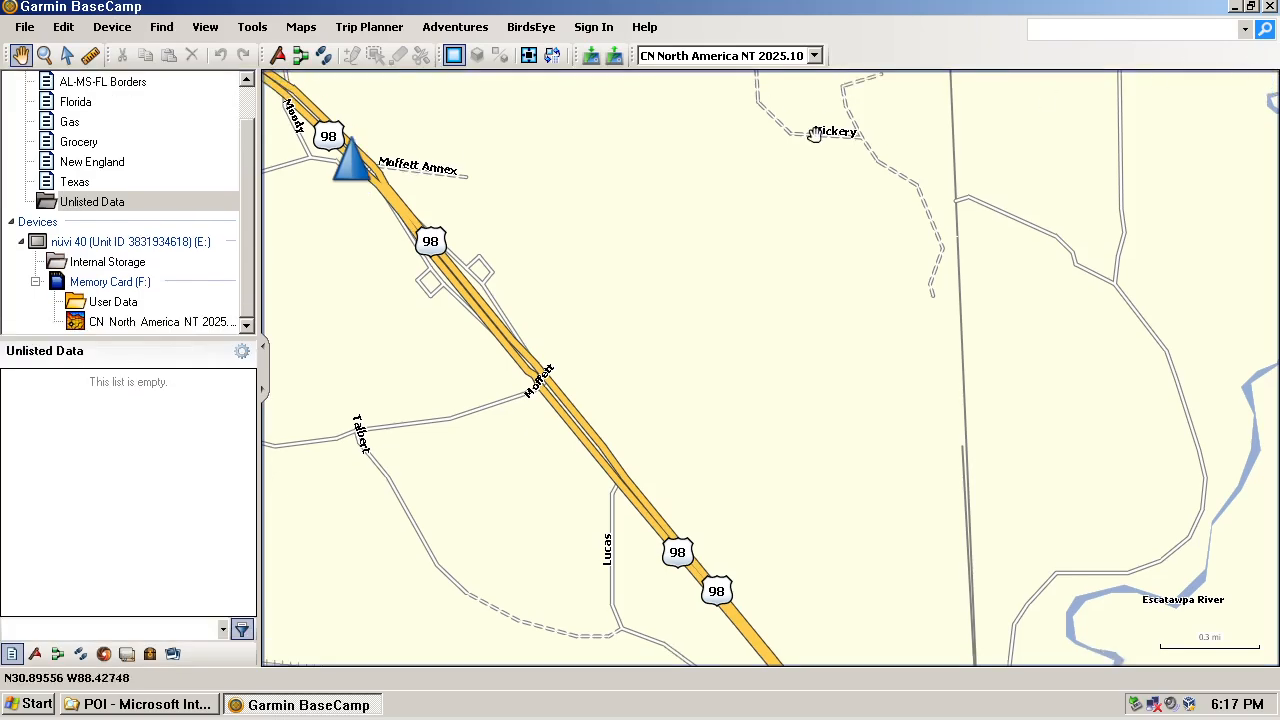
left_click(298, 28)
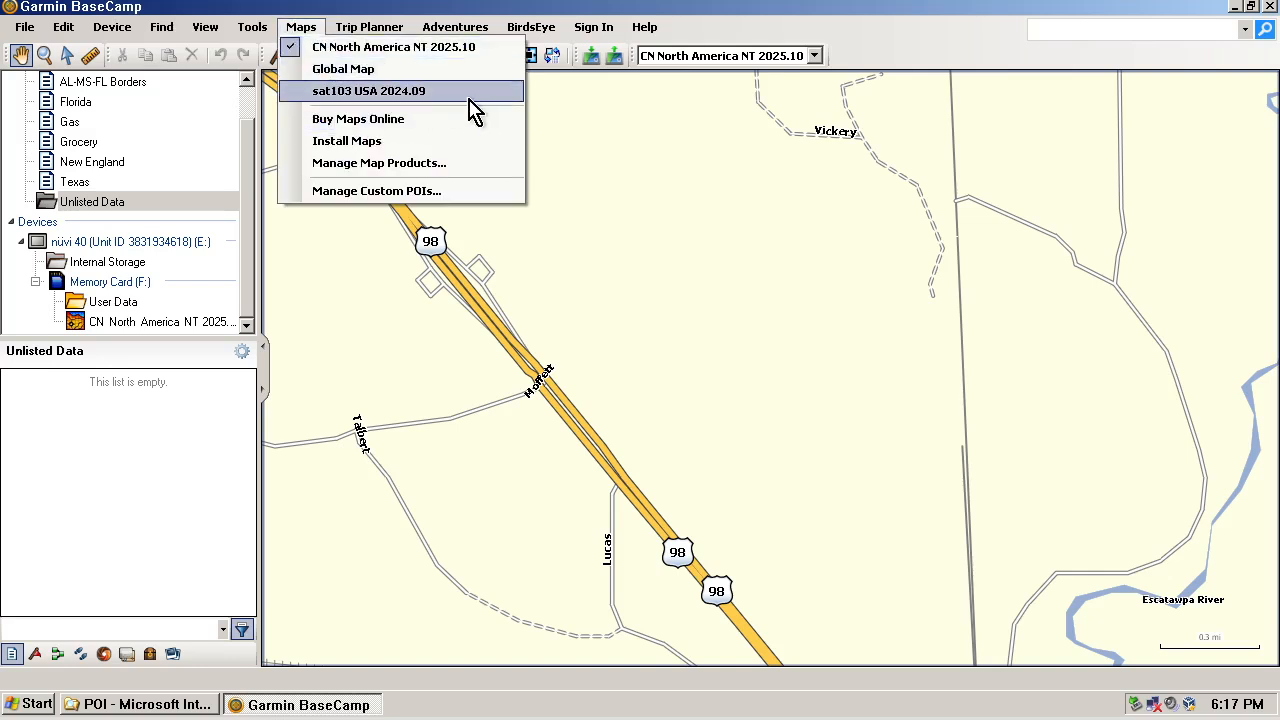
left_click(395, 70)
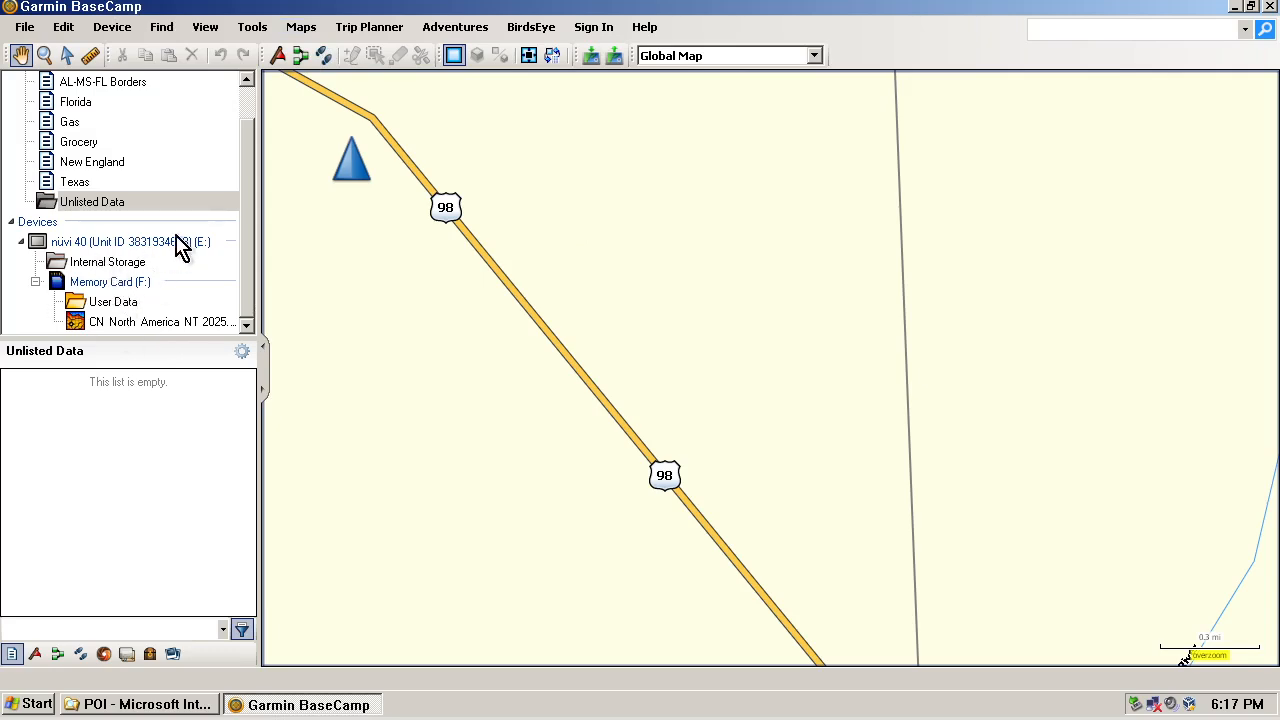
Step: Set the displayed map to CN North America NT 2025.10 and dismiss the map limitations notice
left_click(303, 28)
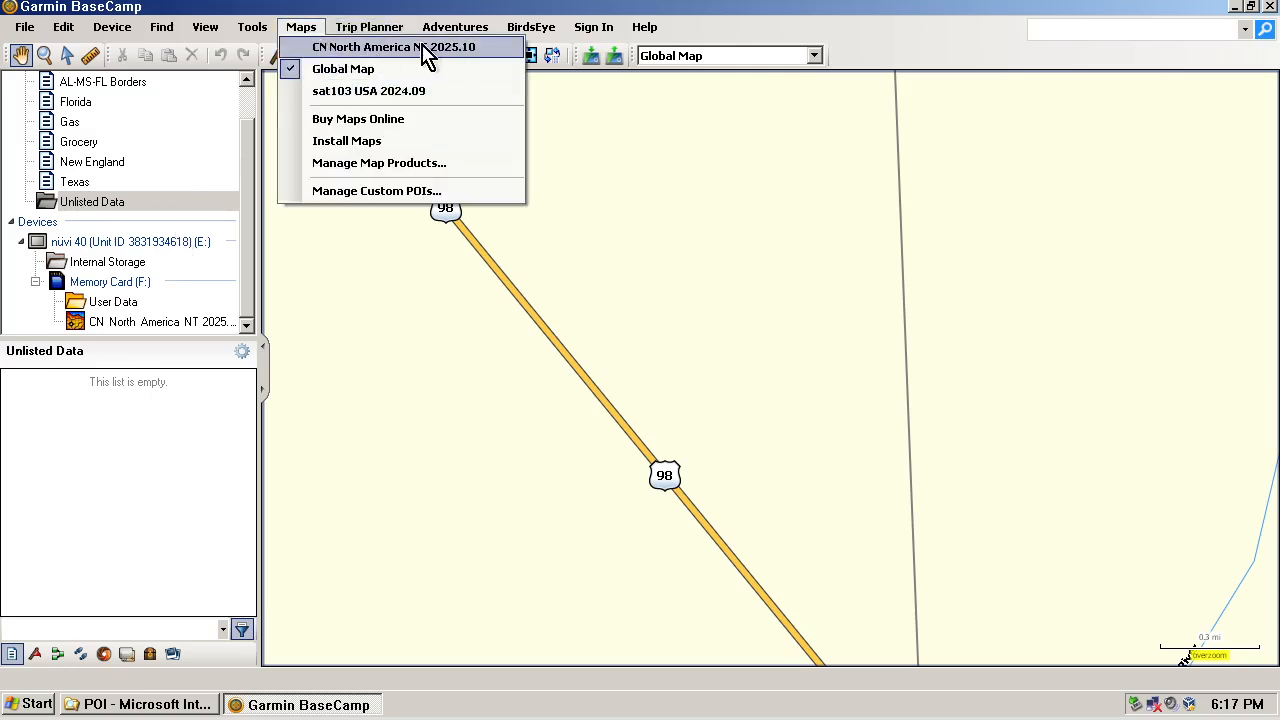
left_click(383, 48)
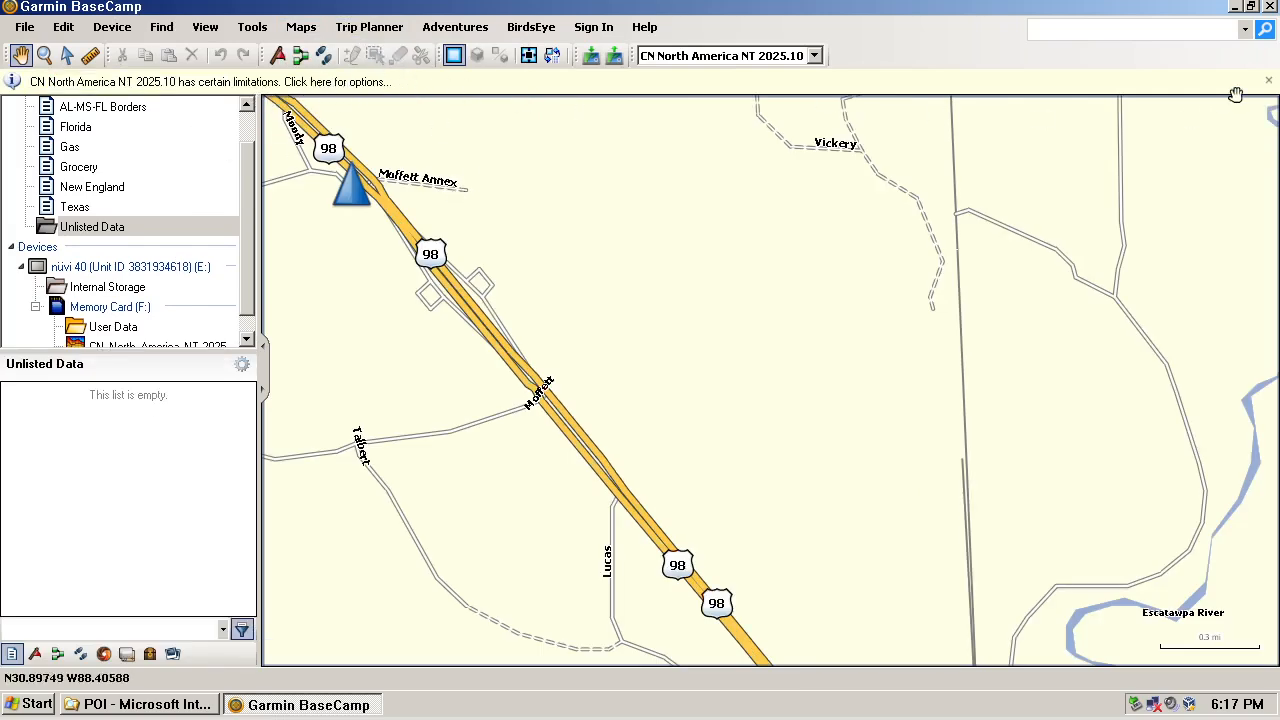
left_click(1268, 81)
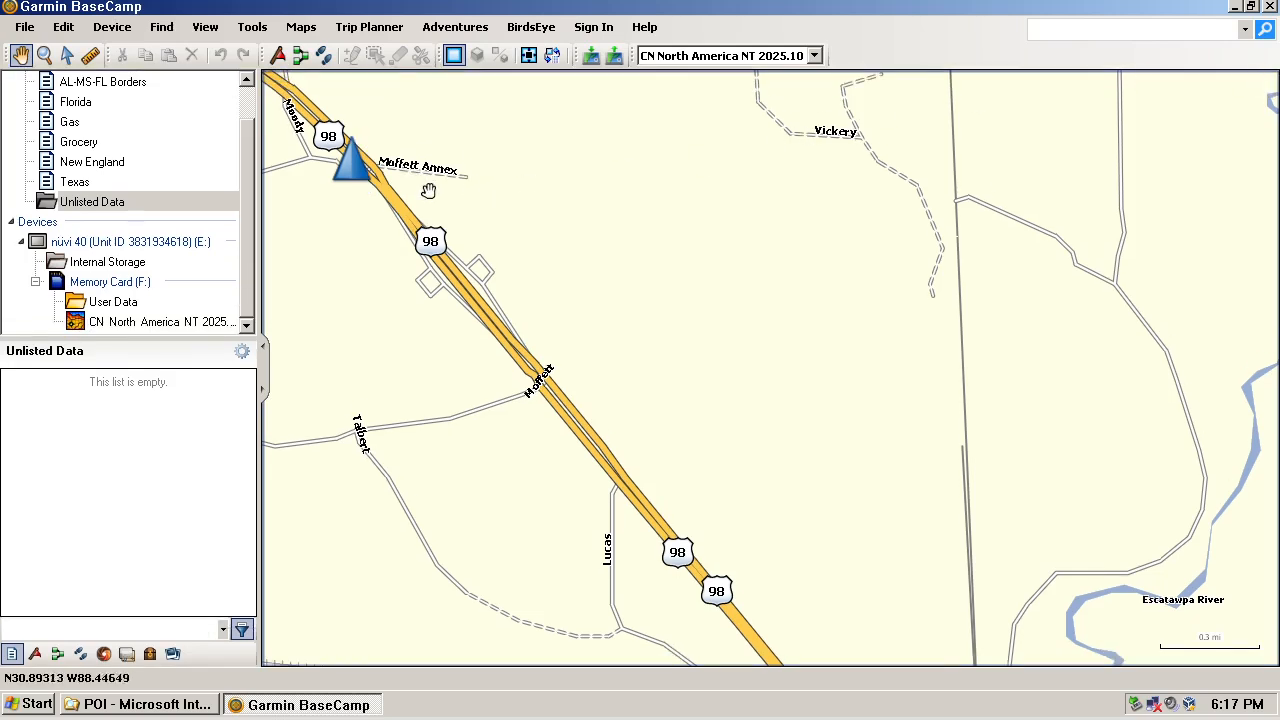
Step: Review the available measurement systems in the program options and accept the options with Statute selected
left_click(66, 27)
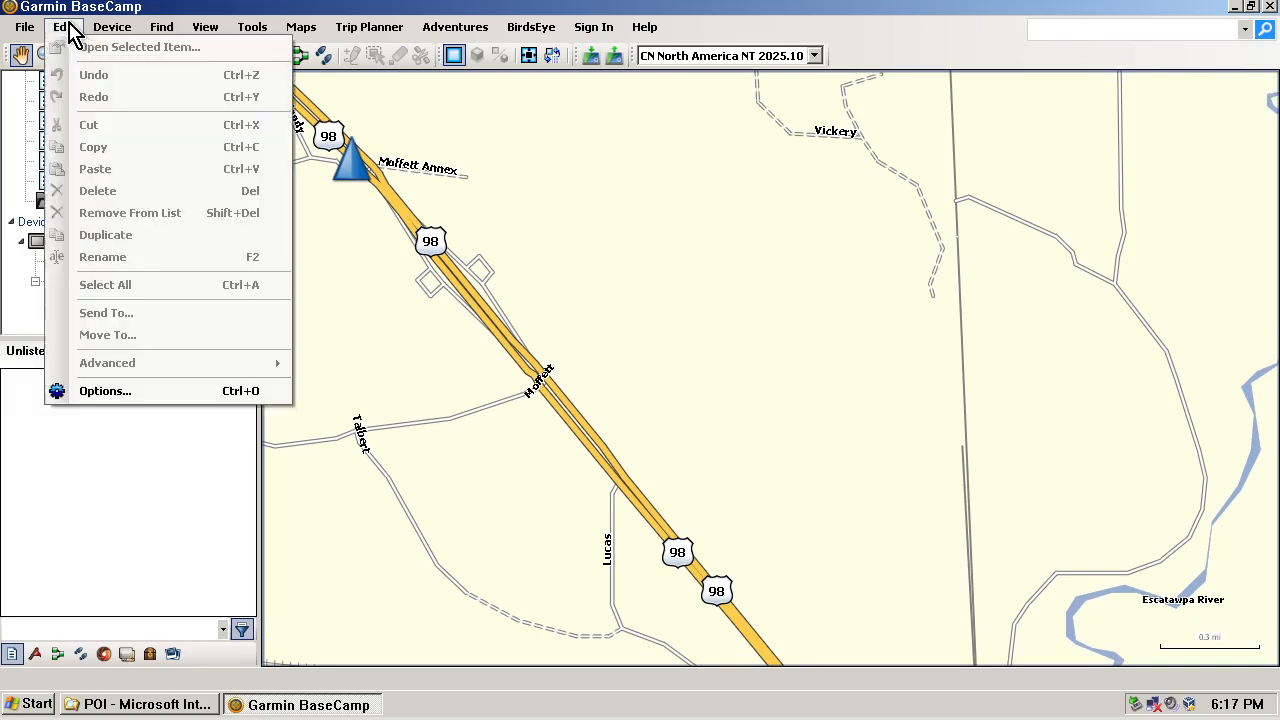
left_click(101, 396)
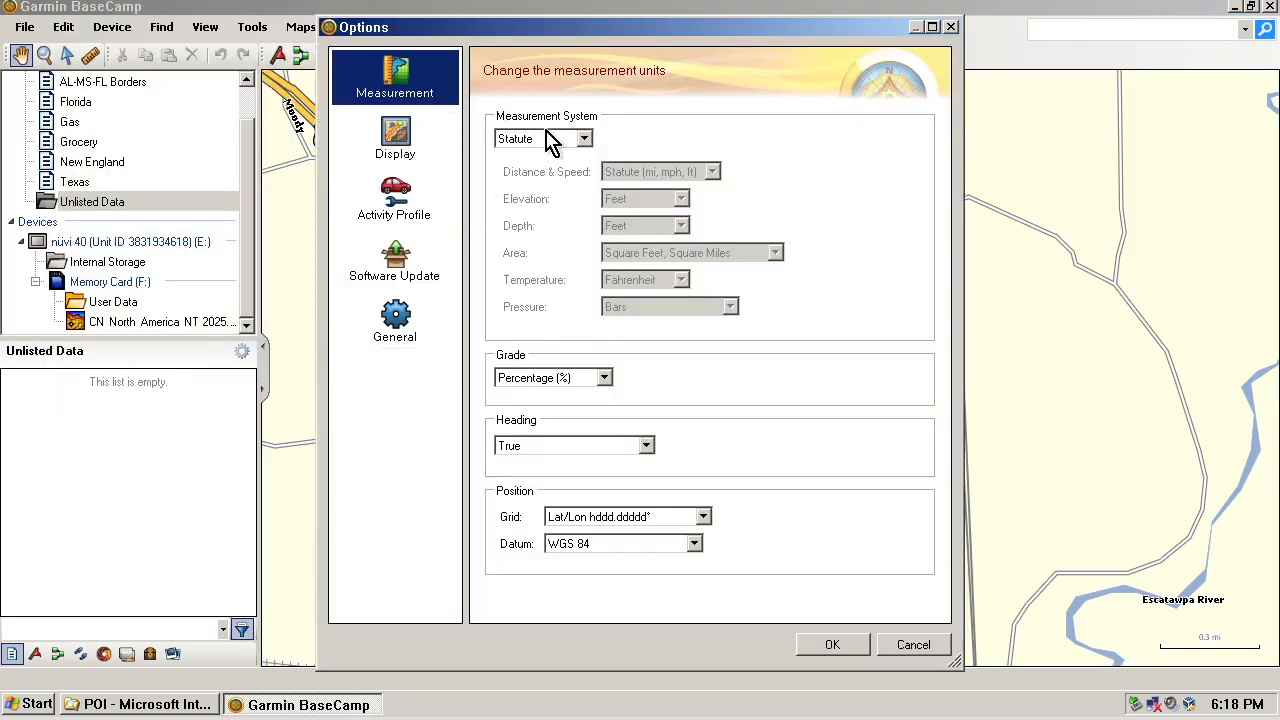
left_click(583, 139)
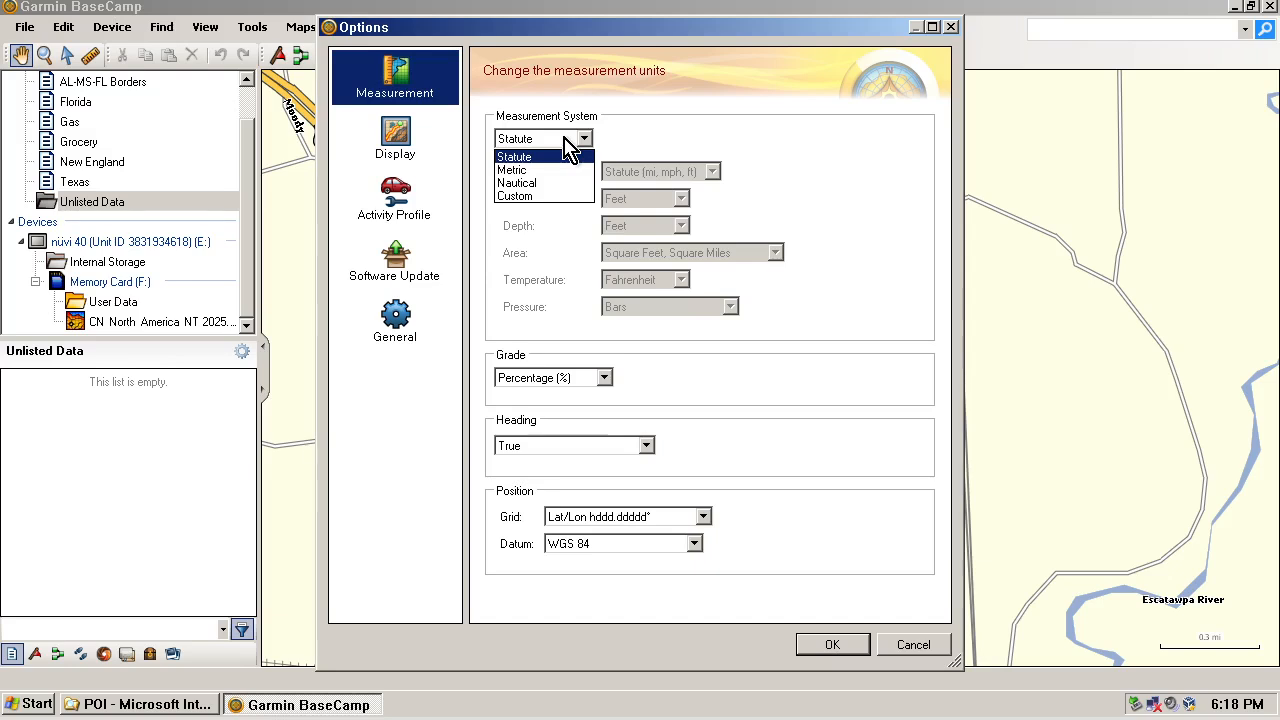
left_click(568, 138)
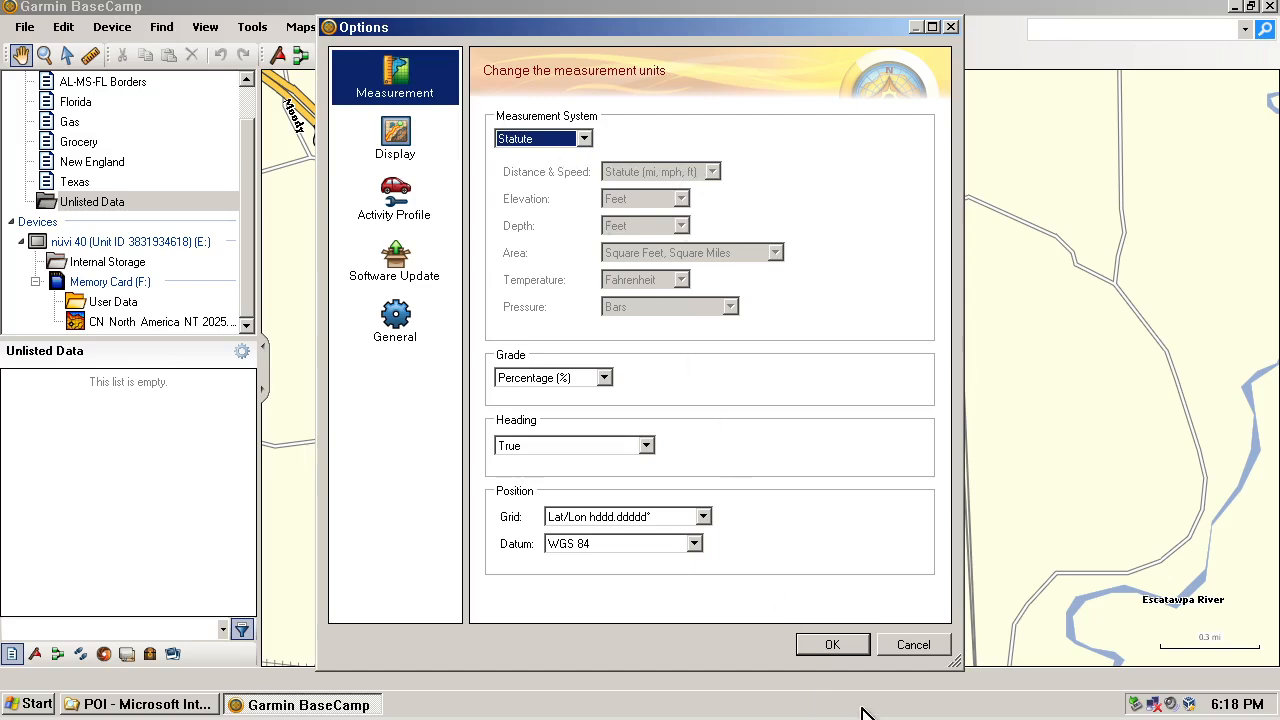
left_click(833, 645)
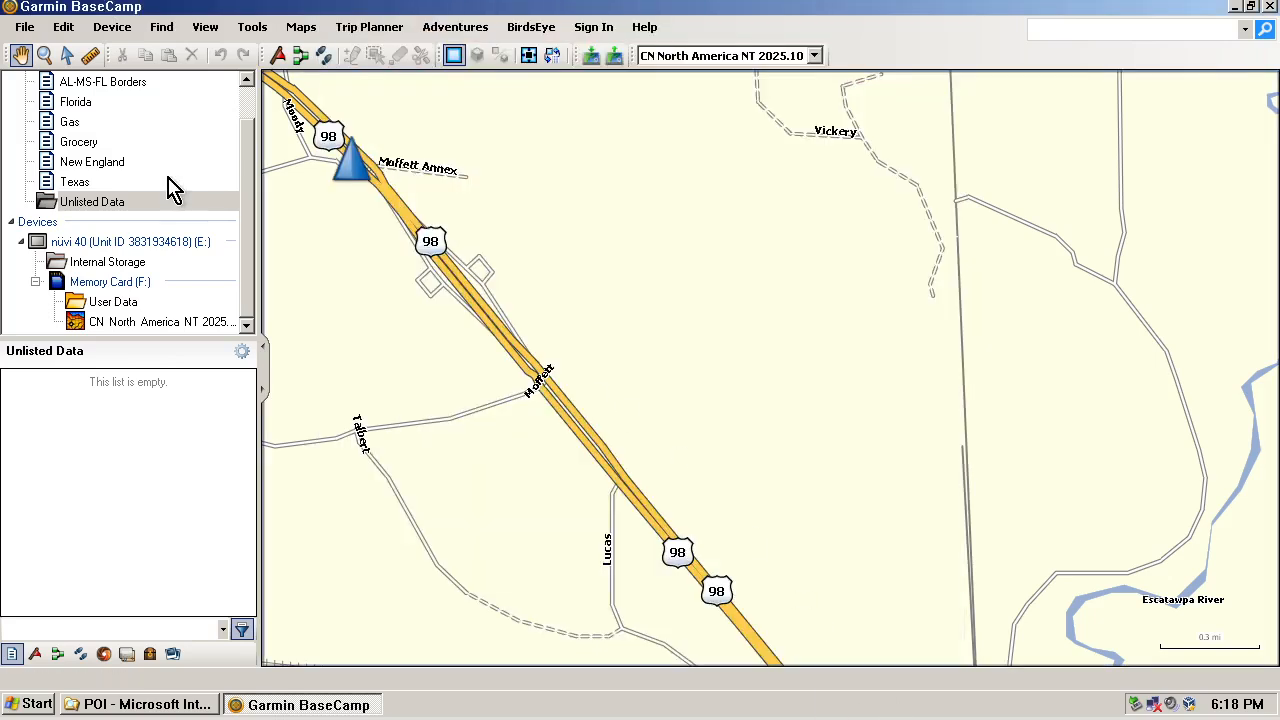
Step: Create a new list named CUSTOM in My Collection
scroll(175, 193, "up", 1)
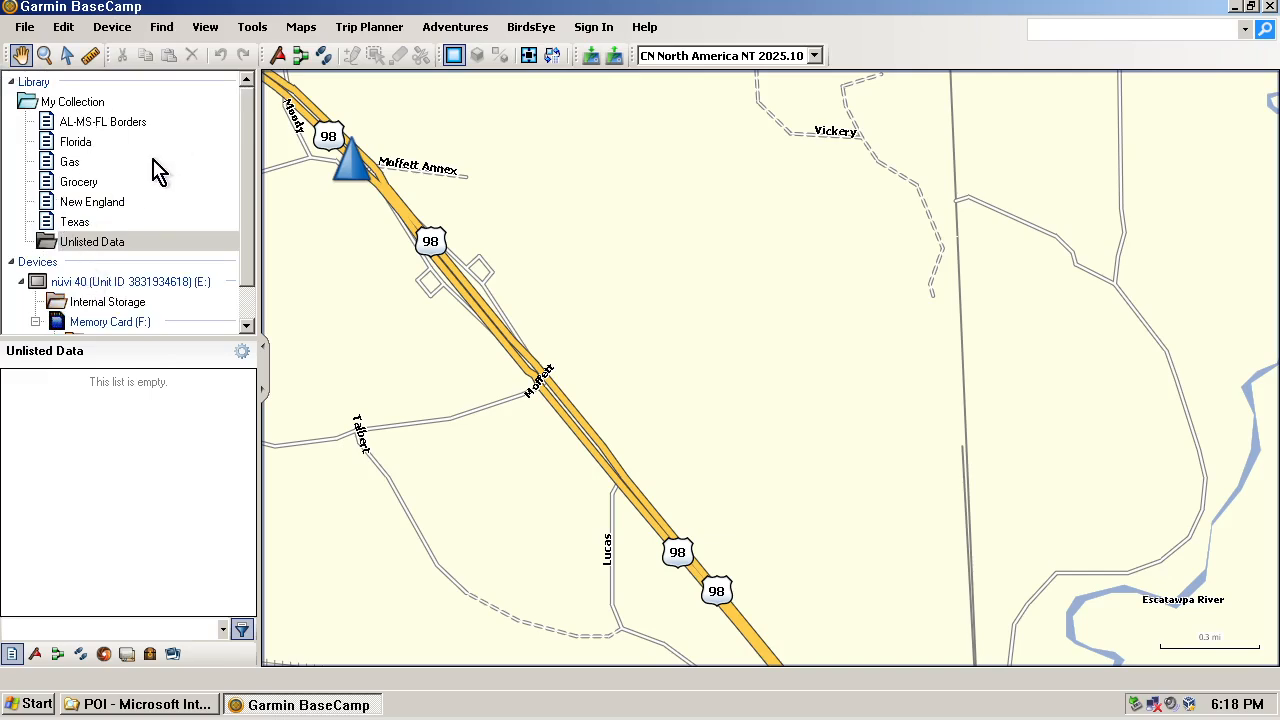
left_click(24, 27)
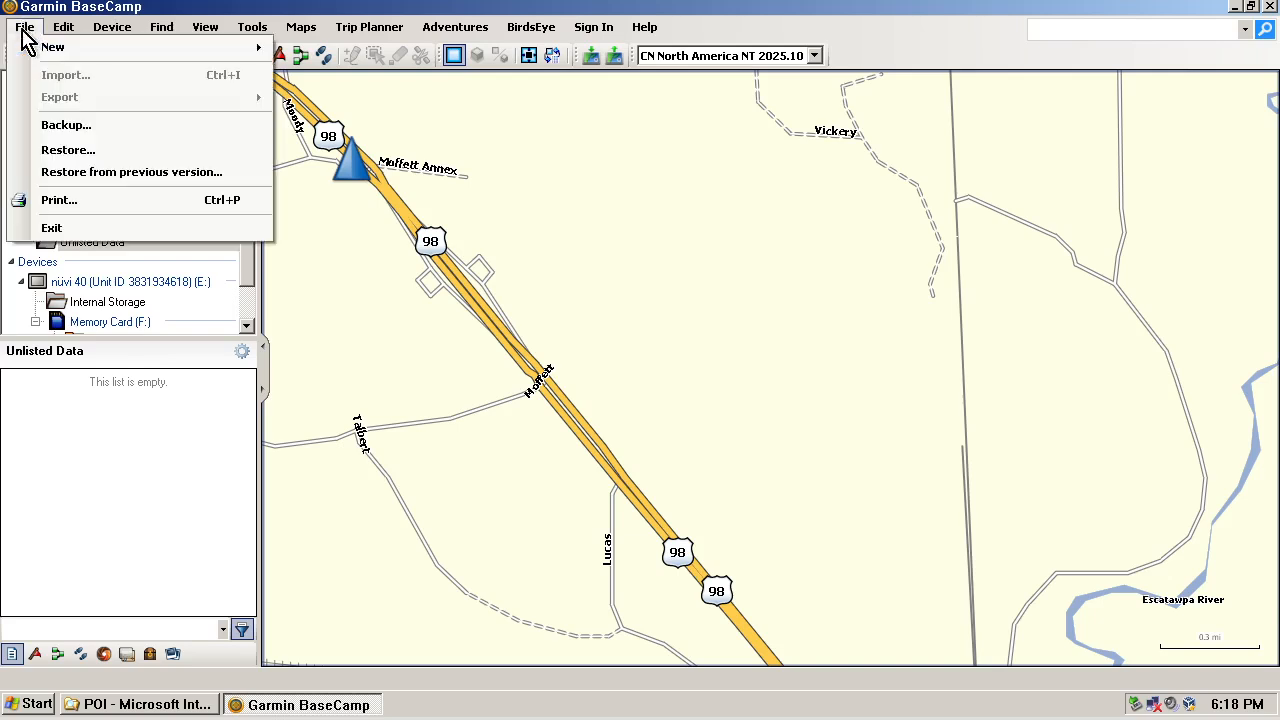
mouse_move(160, 52)
left_click(303, 48)
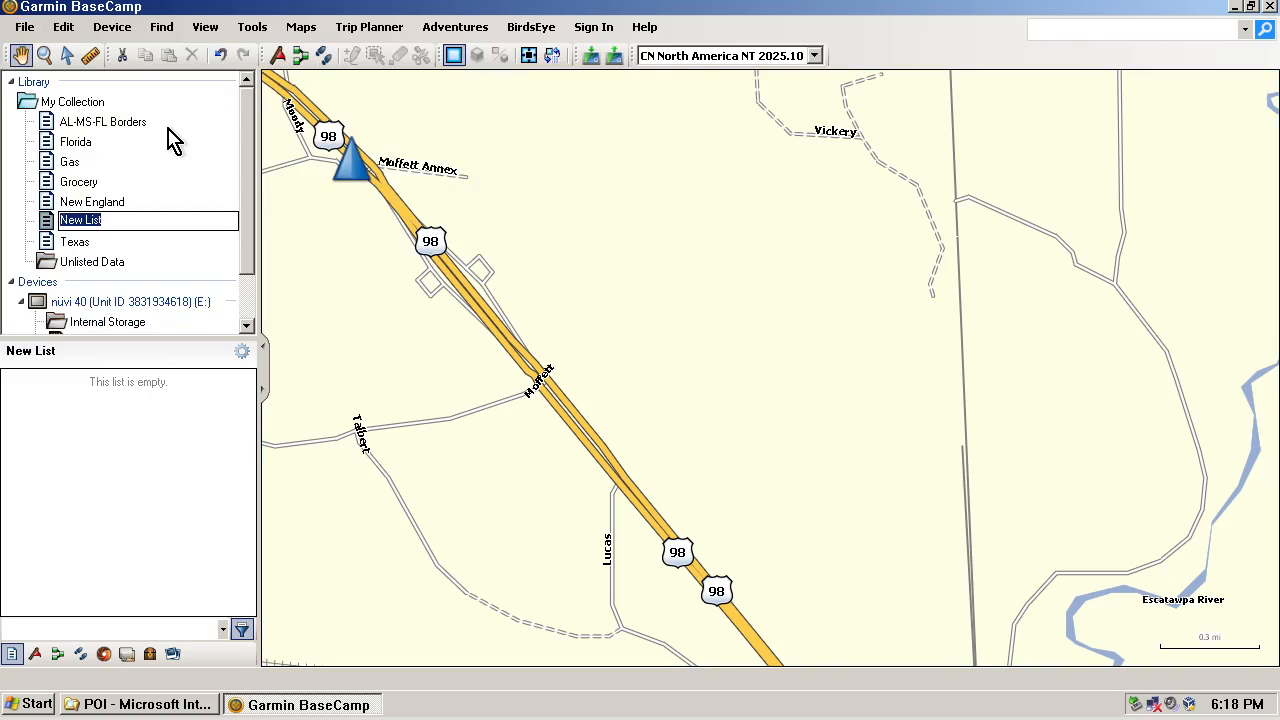
type("CUSTOM")
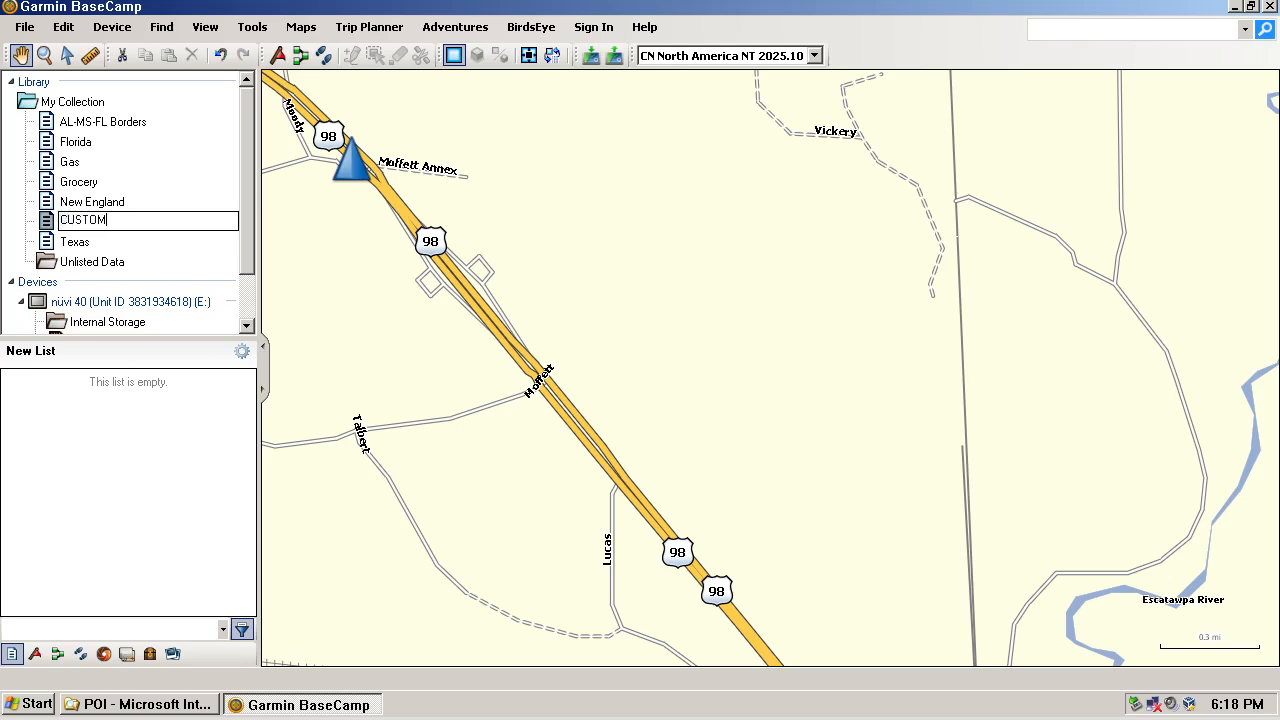
key("Return")
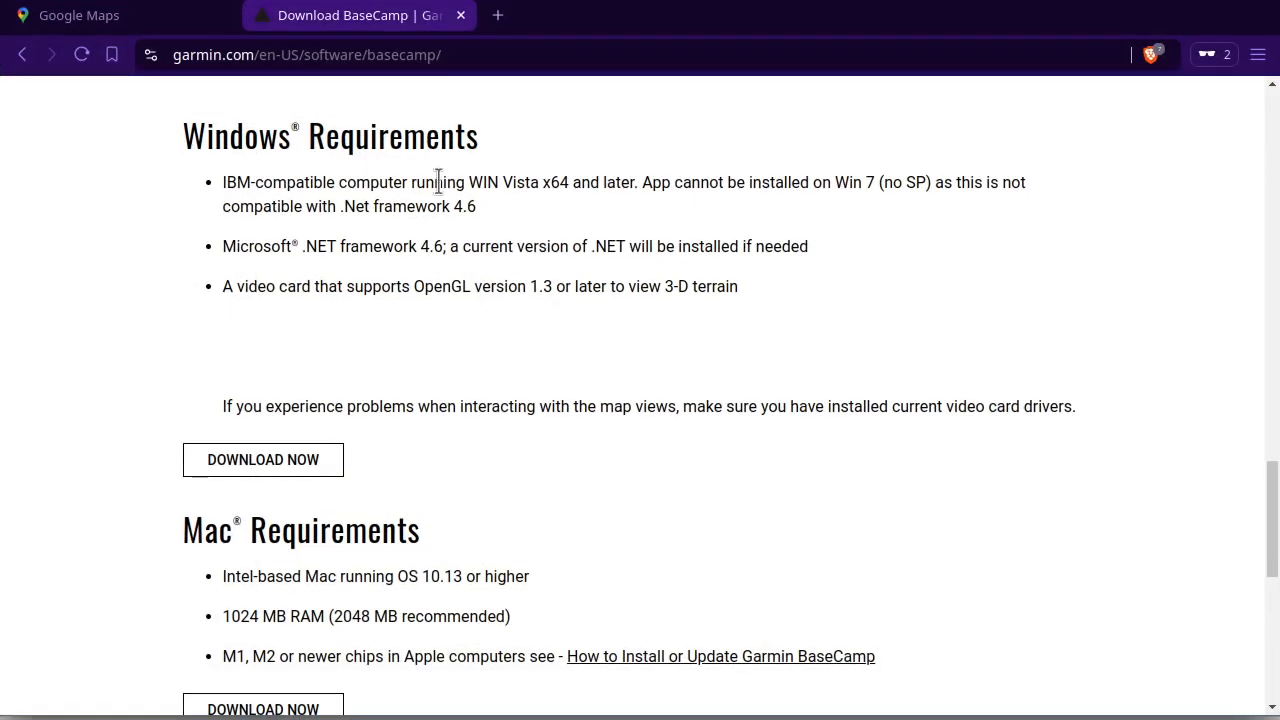
Step: Switch to Google Maps and examine the Gulf Coast along the Mississippi–Alabama border near Mobile
left_click(117, 17)
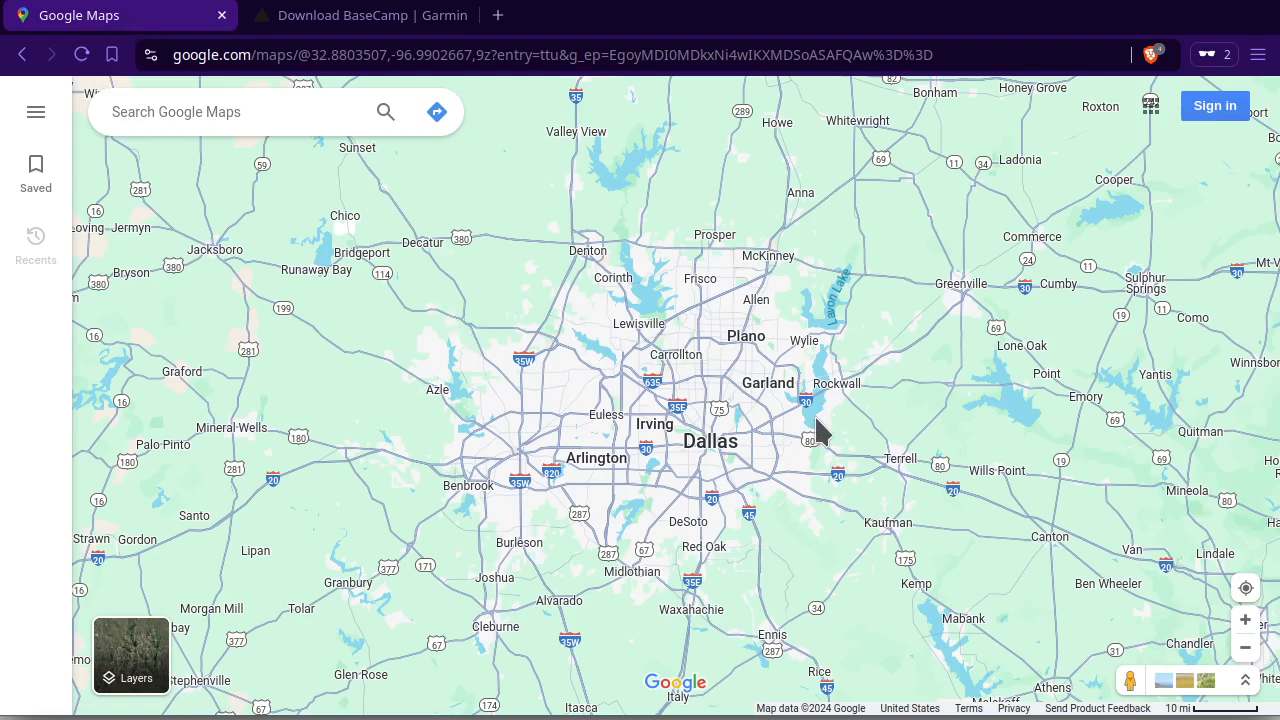
scroll(850, 426, "down", 1)
left_click_drag(894, 423, 529, 280)
scroll(572, 314, "down", 1)
scroll(572, 314, "down", 1)
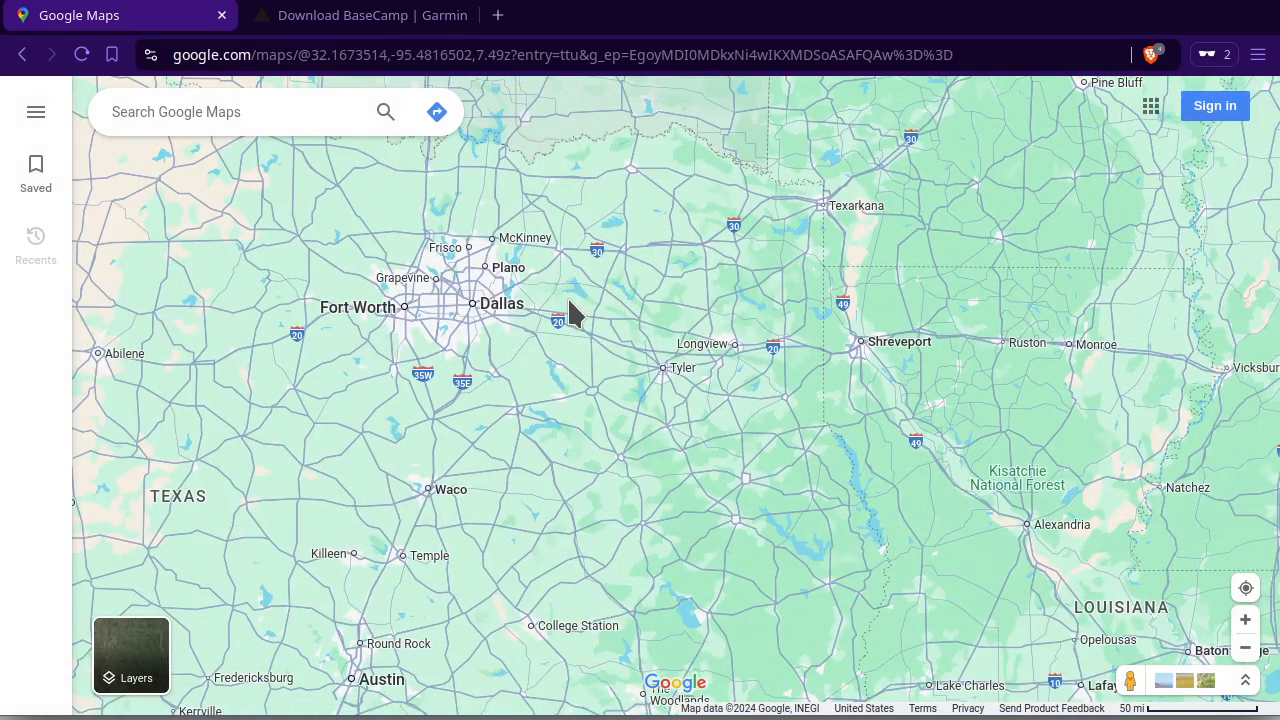
left_click_drag(762, 410, 493, 312)
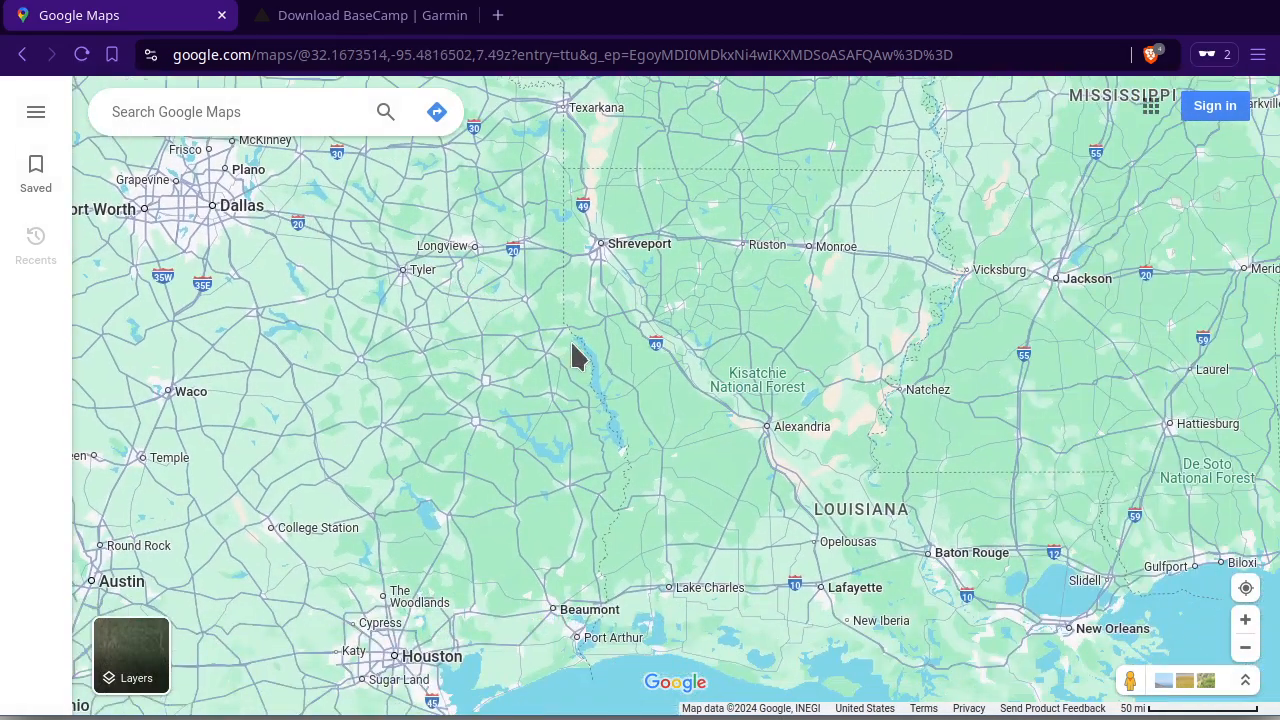
scroll(575, 344, "down", 1)
scroll(676, 508, "up", 1)
scroll(666, 500, "down", 1)
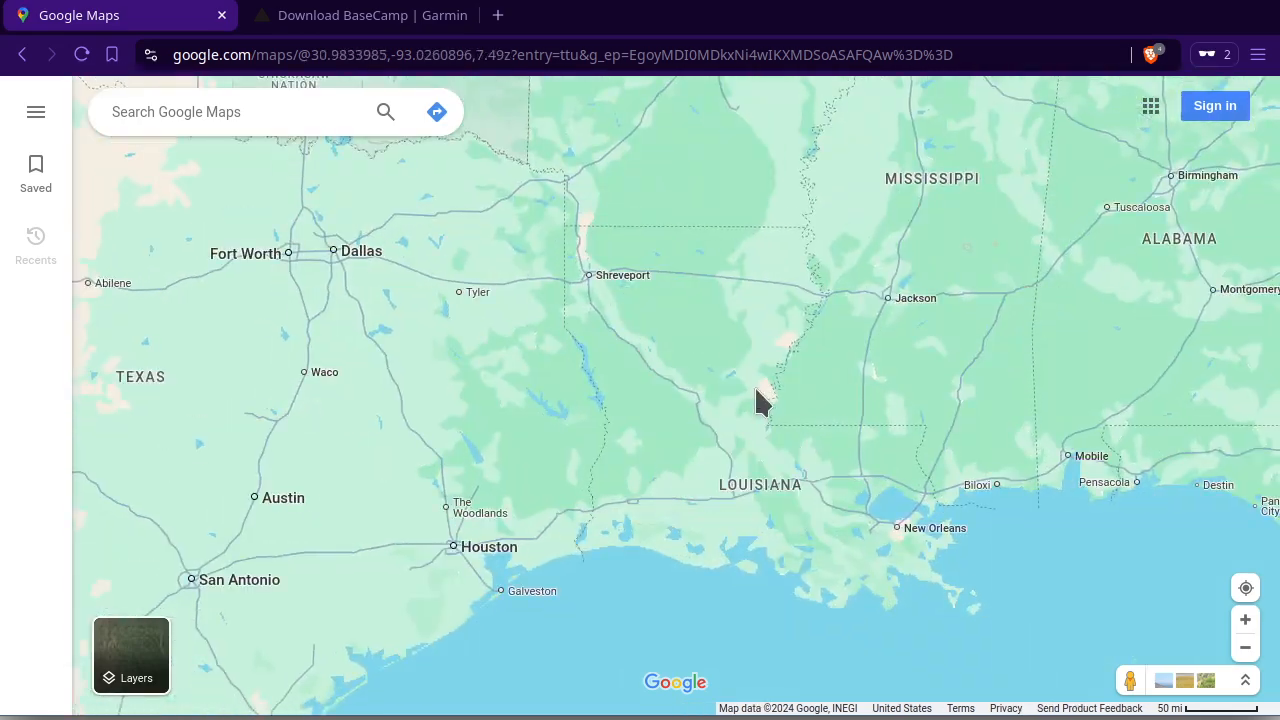
left_click_drag(757, 400, 590, 418)
scroll(590, 410, "down", 1)
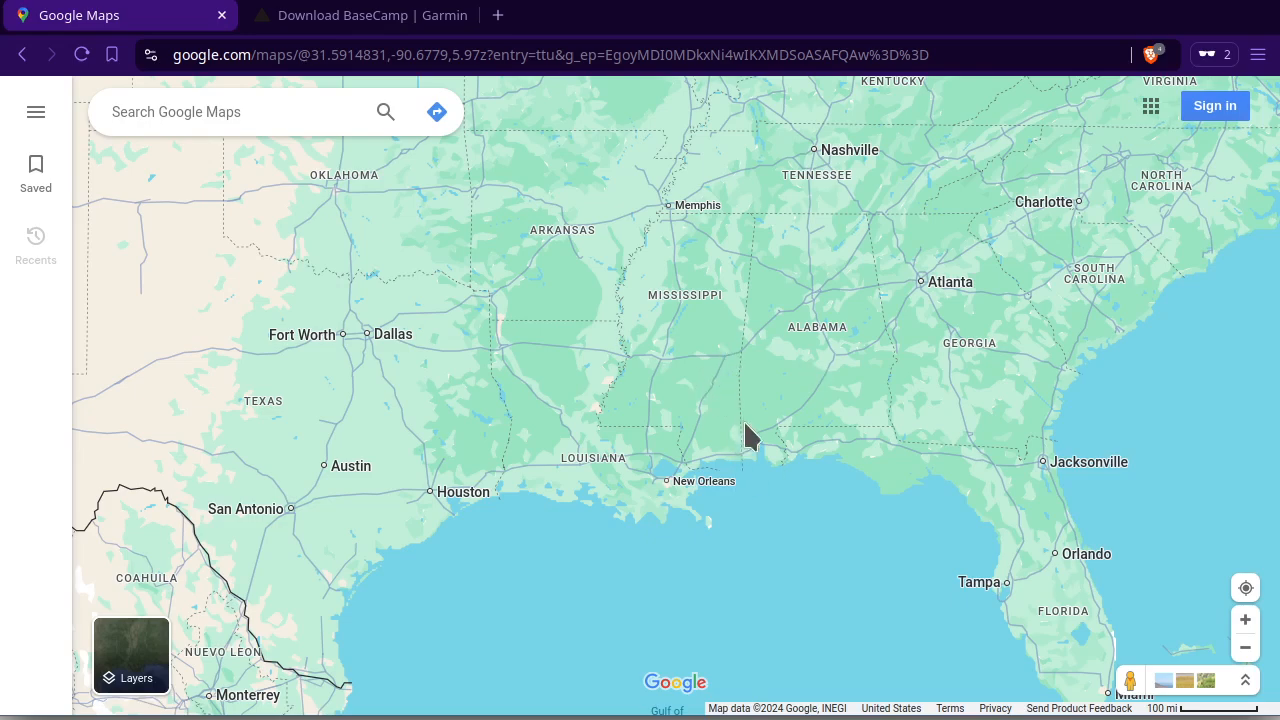
scroll(752, 447, "up", 2)
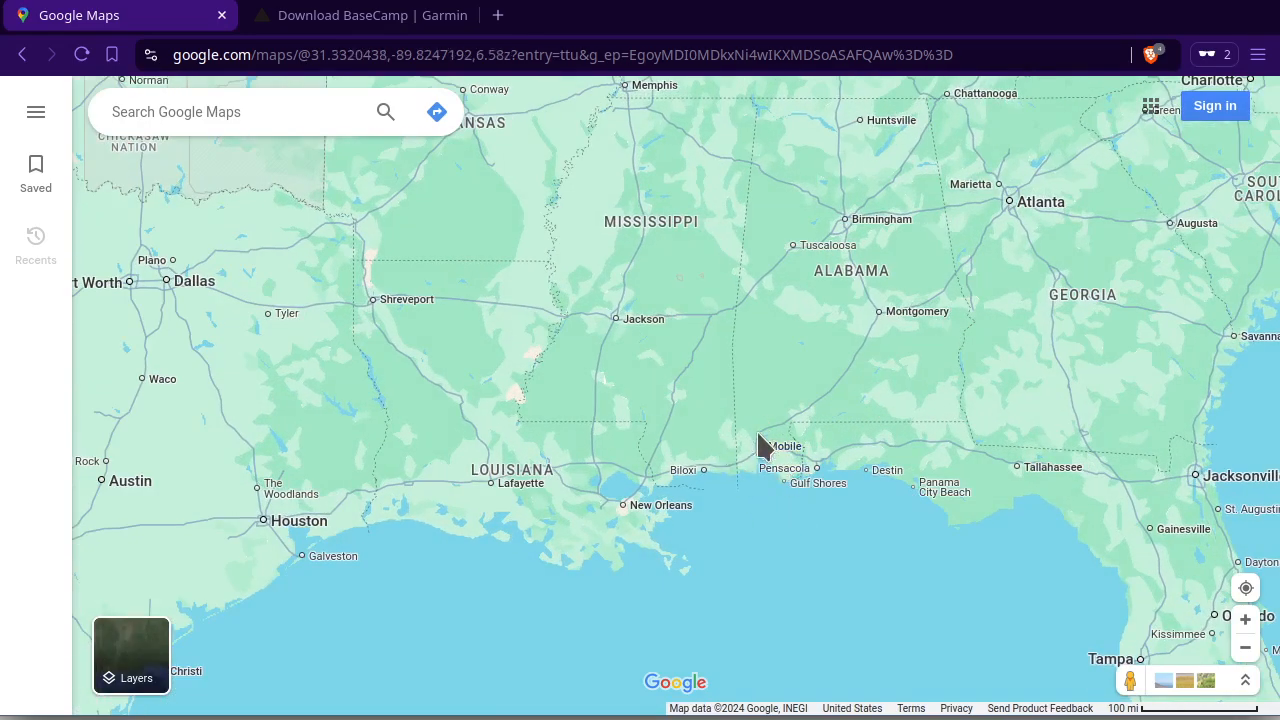
scroll(776, 467, "up", 2)
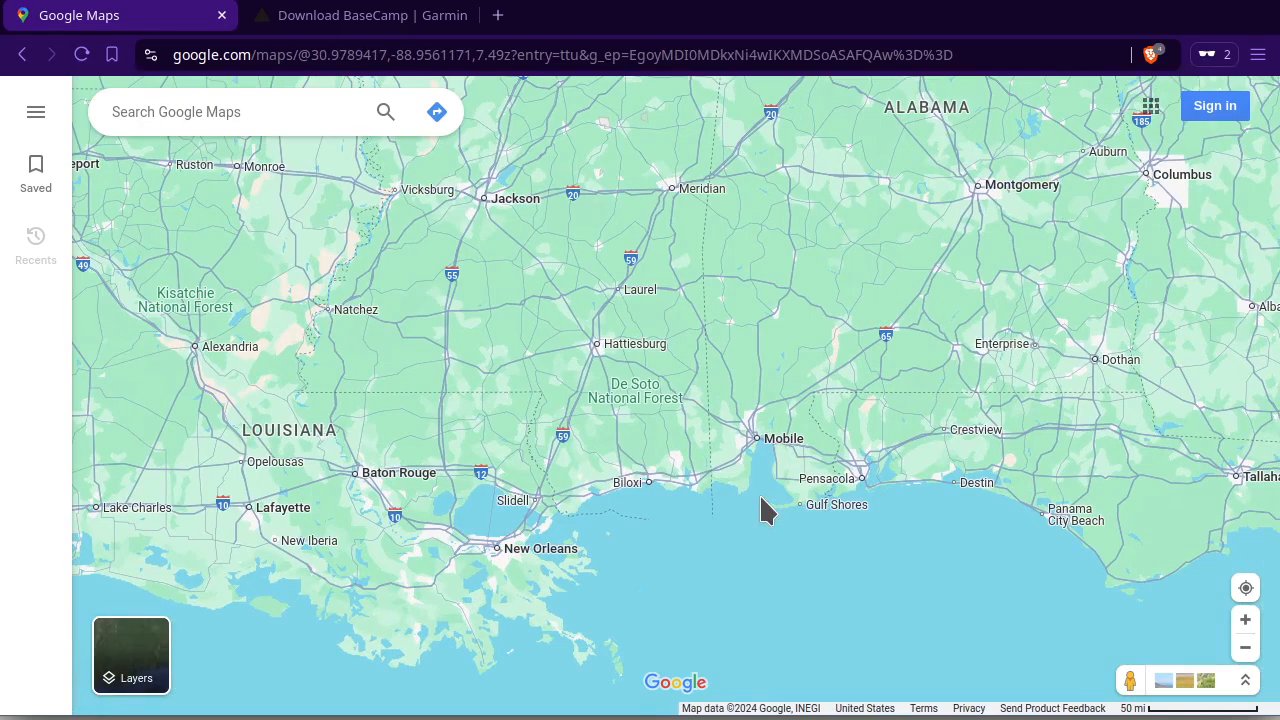
scroll(762, 506, "down", 1)
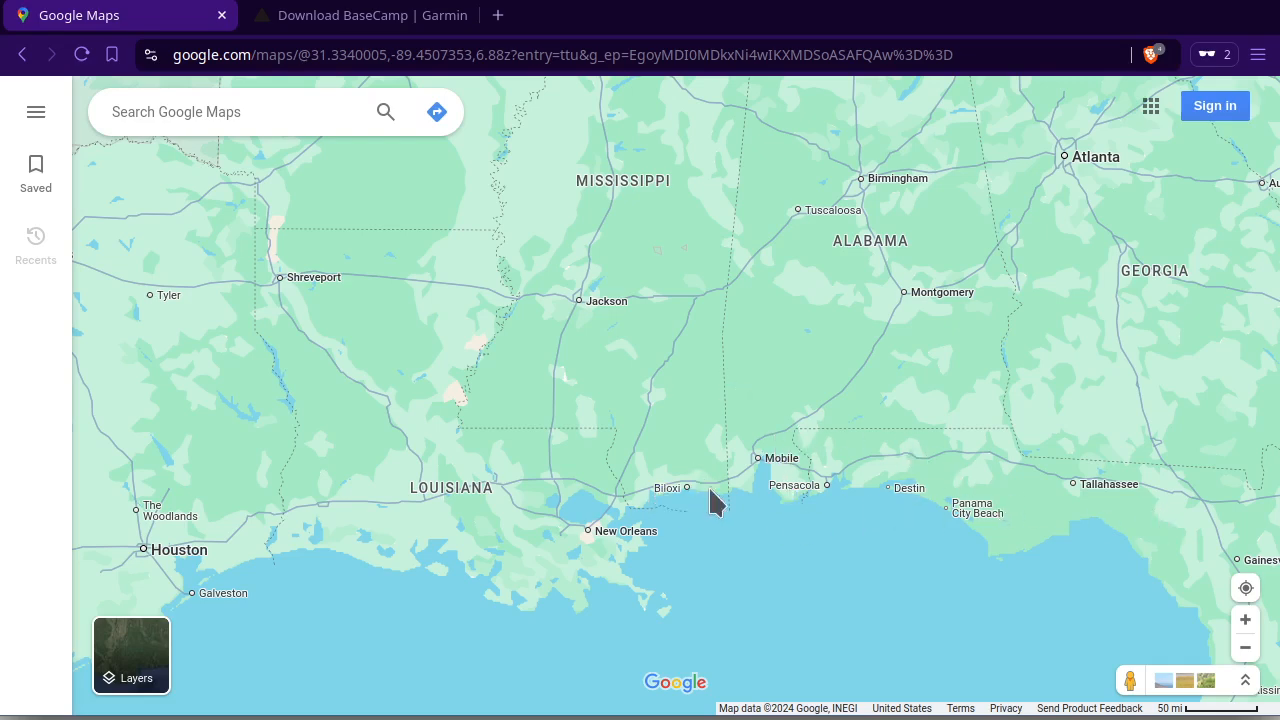
scroll(715, 490, "up", 2)
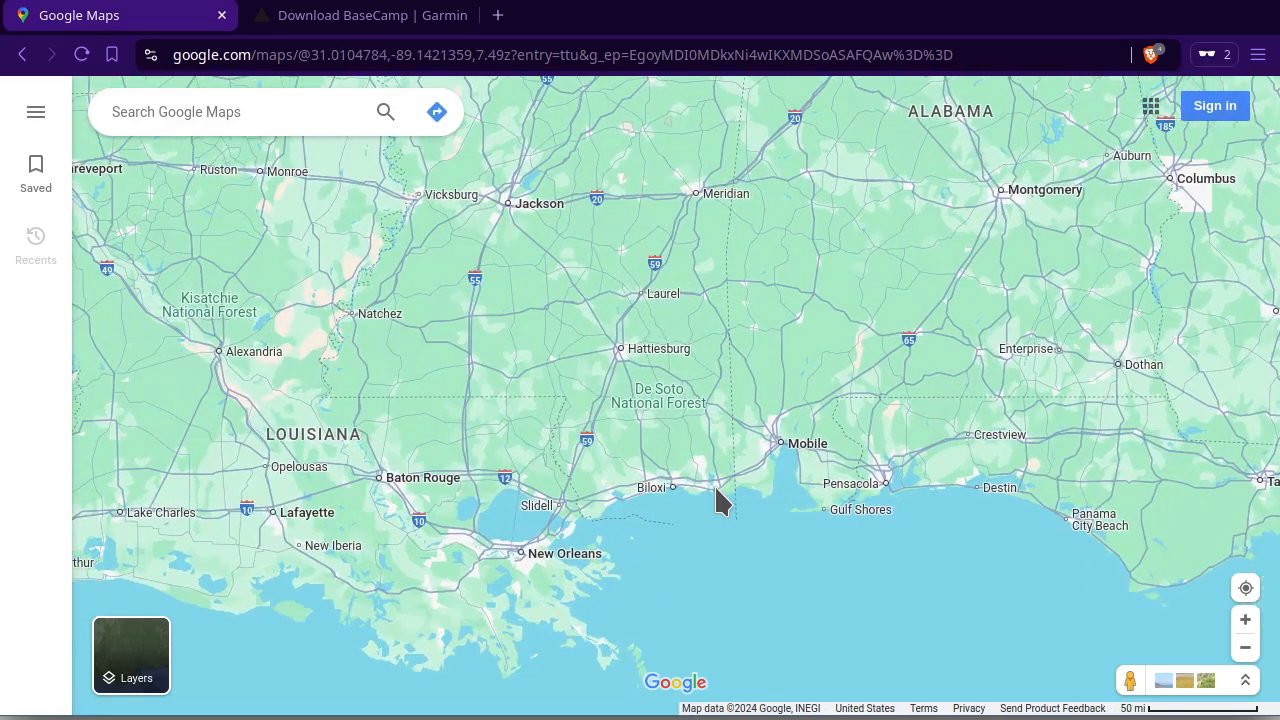
scroll(716, 490, "up", 5)
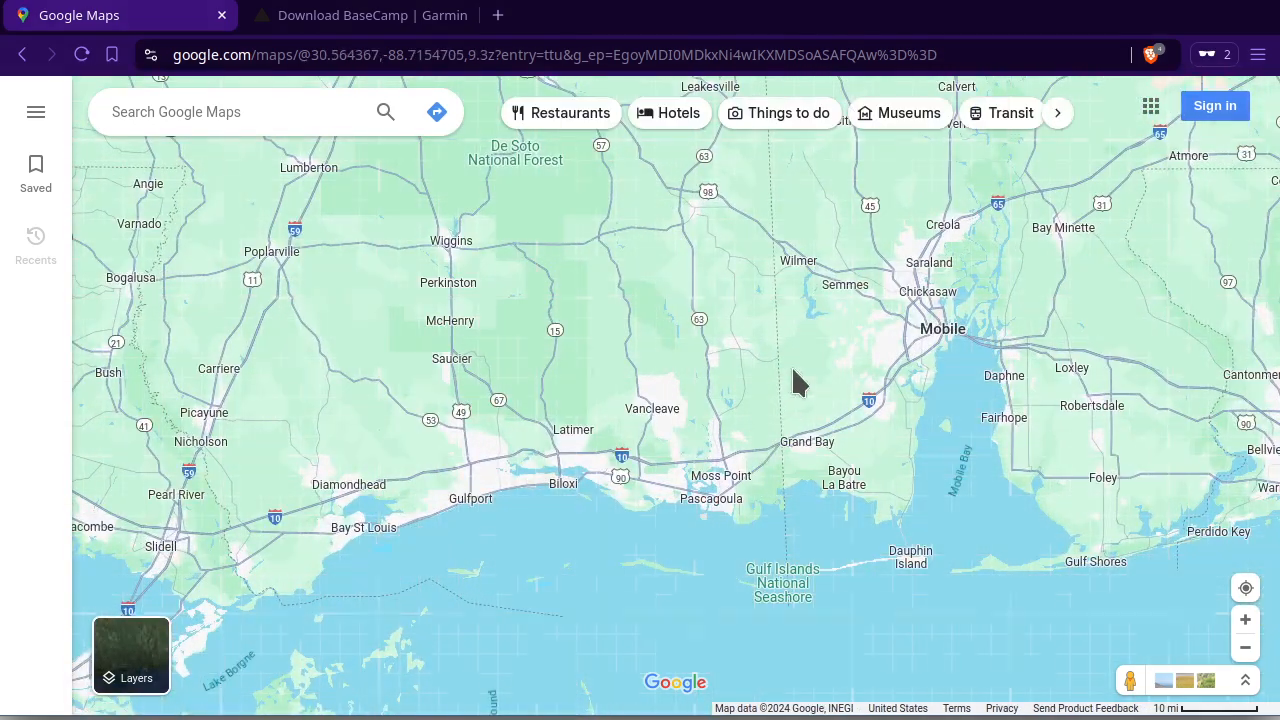
Step: Locate where I-10 crosses the Mississippi–Alabama state line and copy the coordinates 30.47433, -88.40048 from between the two carriageways
left_click_drag(797, 380, 778, 482)
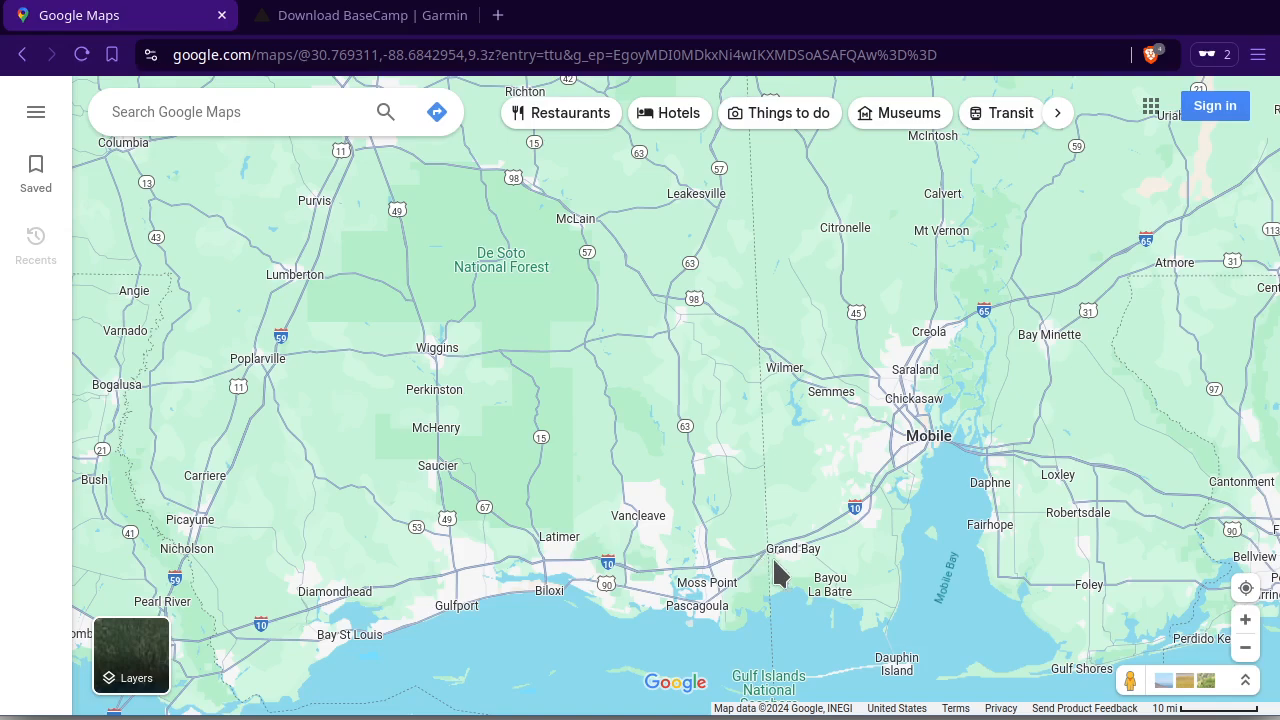
scroll(760, 565, "up", 4)
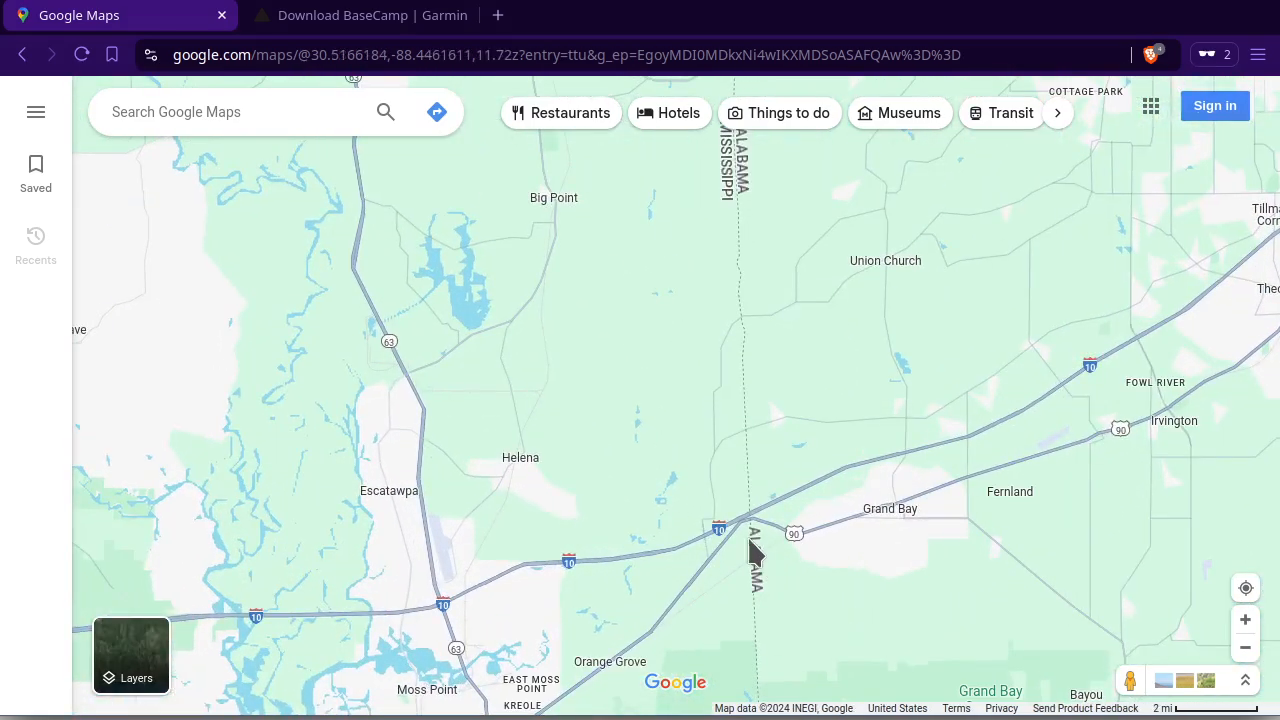
left_click_drag(729, 300, 700, 498)
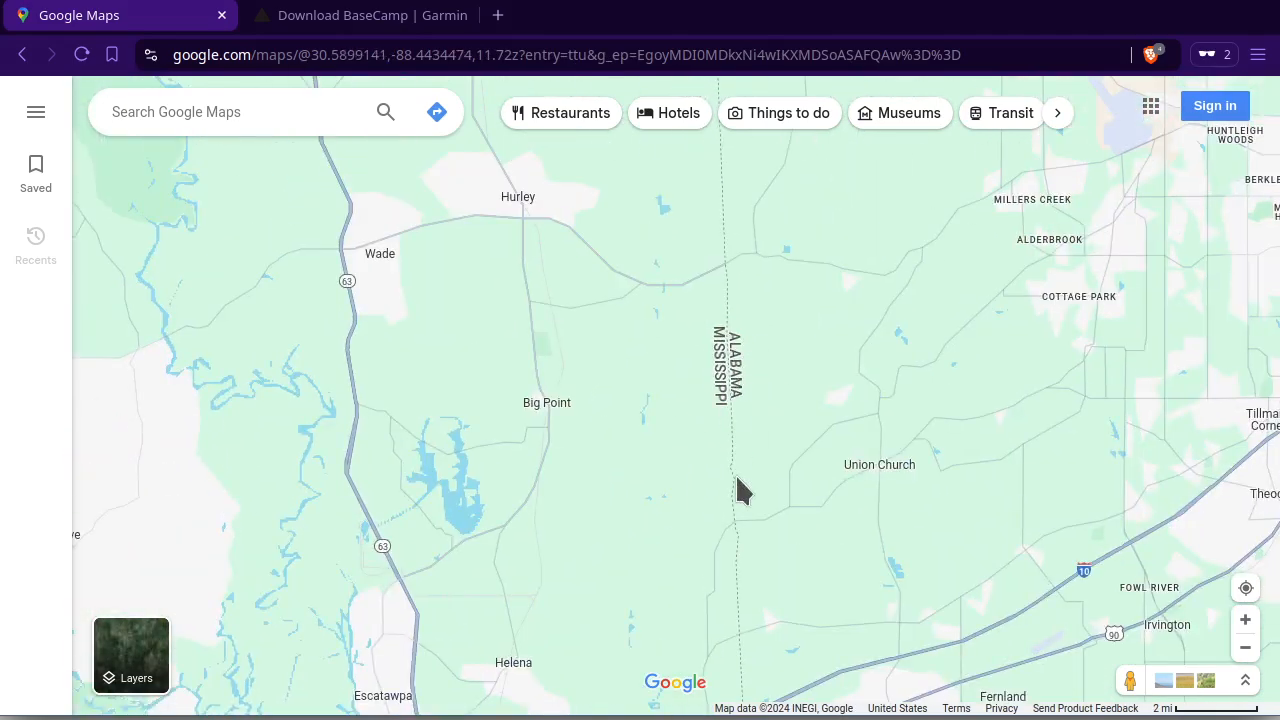
left_click_drag(739, 560, 720, 299)
scroll(716, 468, "up", 4)
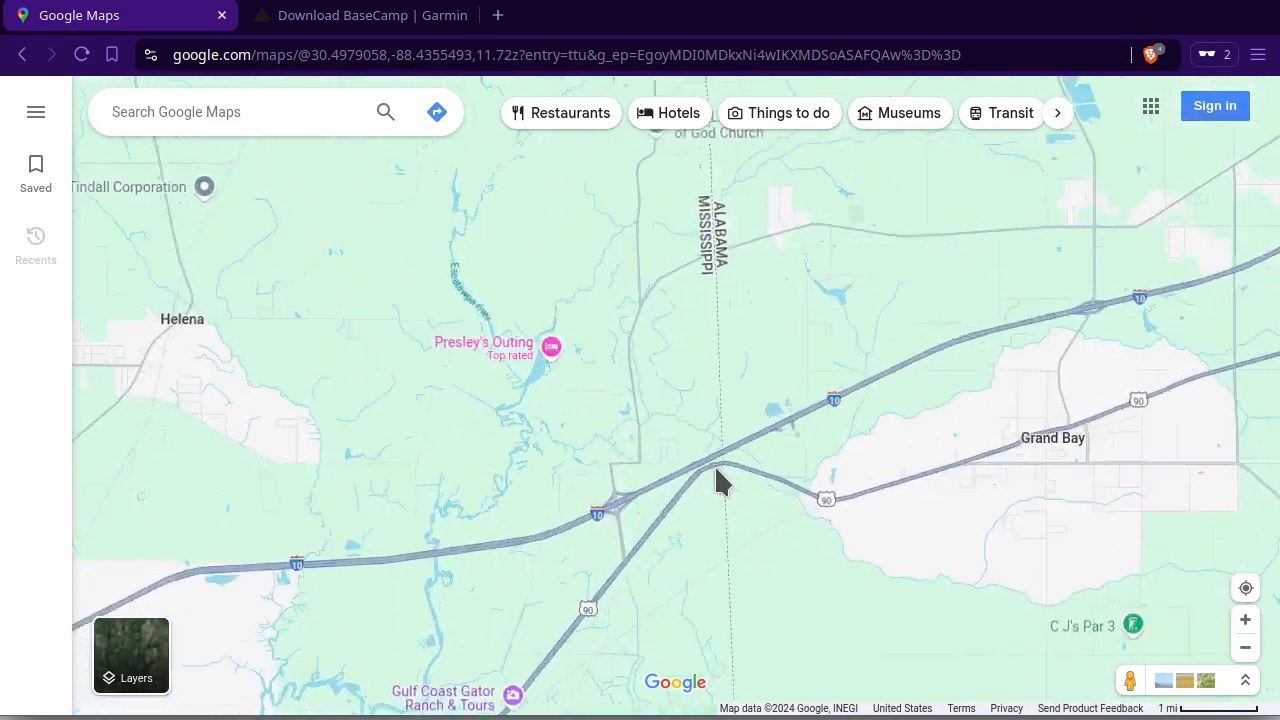
scroll(736, 456, "up", 3)
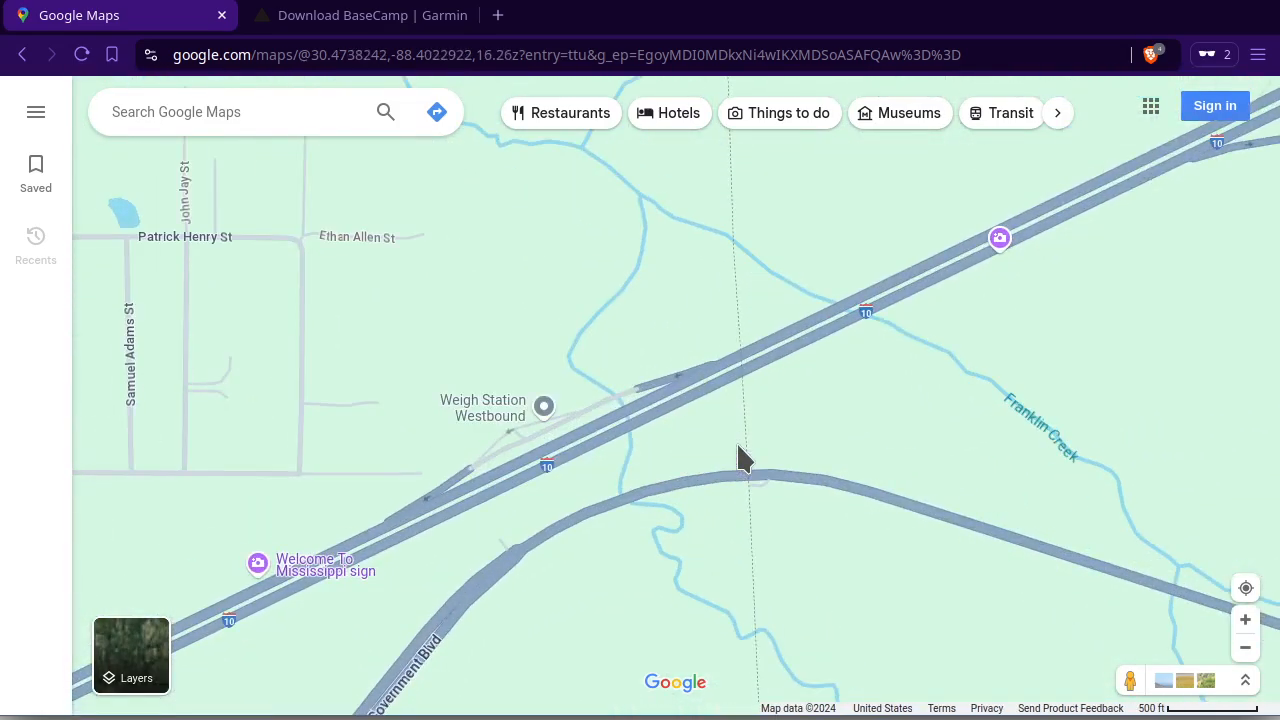
scroll(737, 457, "up", 2)
left_click_drag(745, 390, 680, 508)
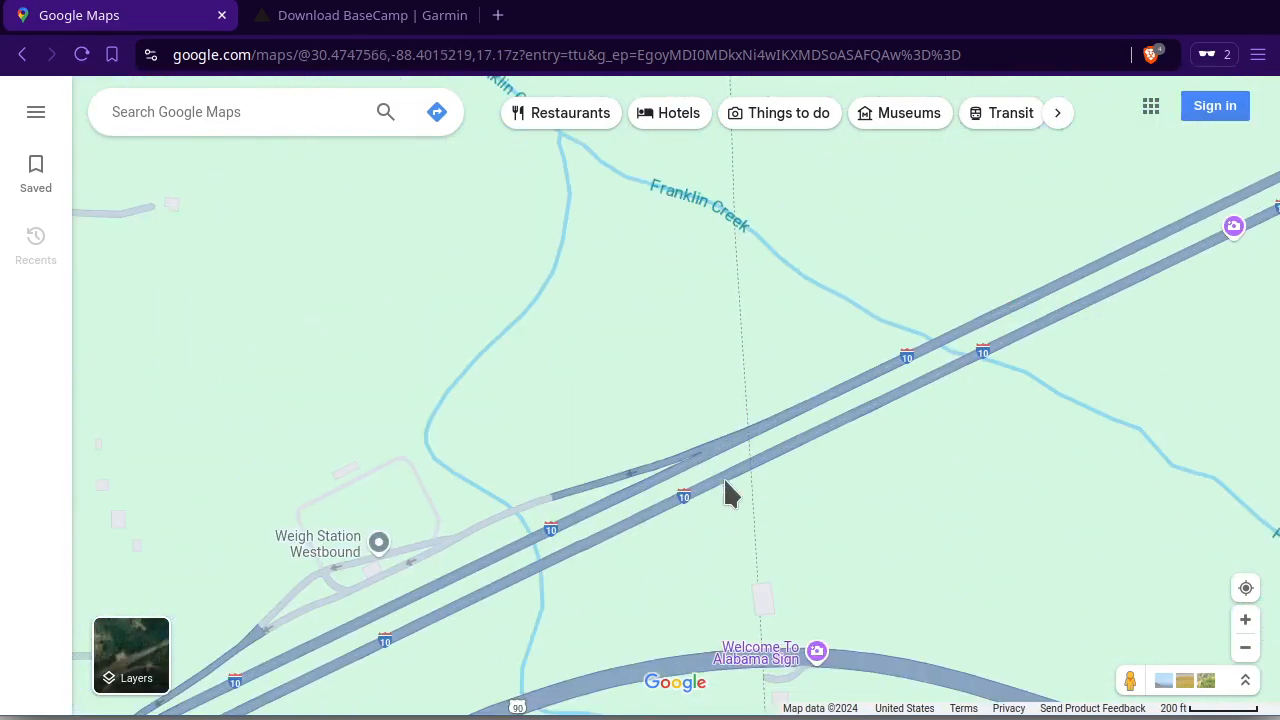
left_click_drag(853, 447, 848, 517)
scroll(733, 510, "up", 5)
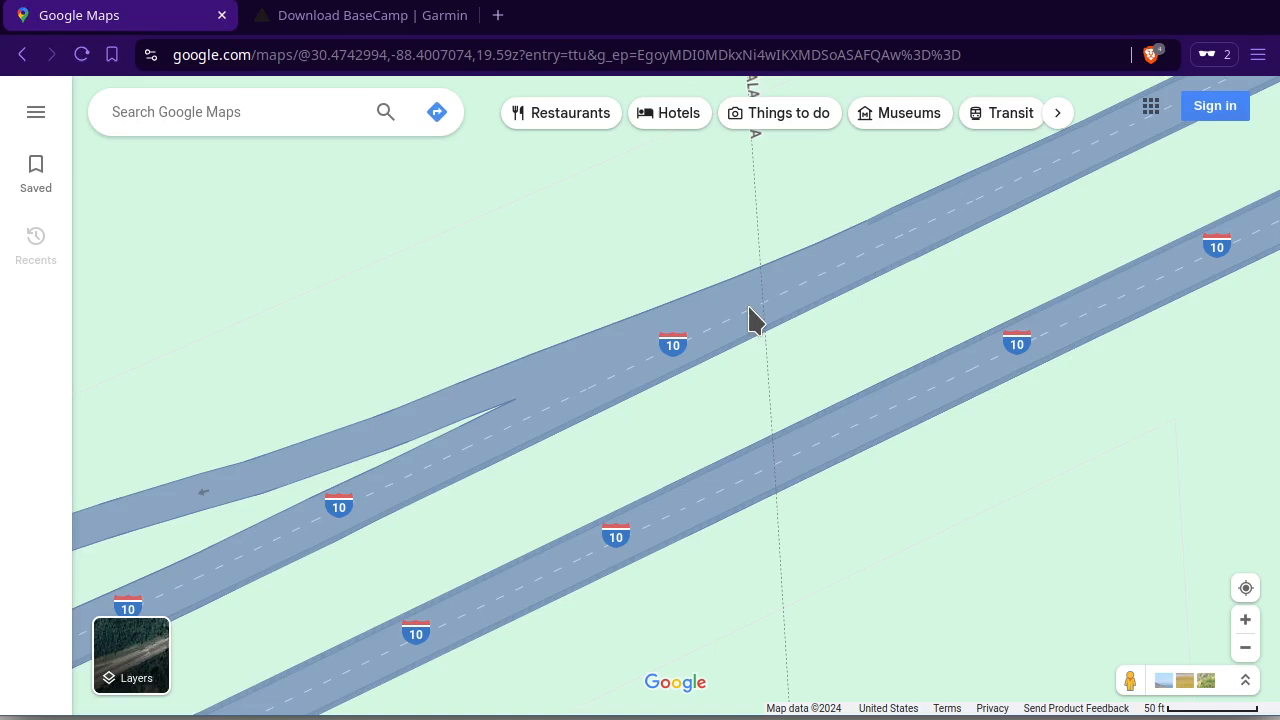
right_click(771, 380)
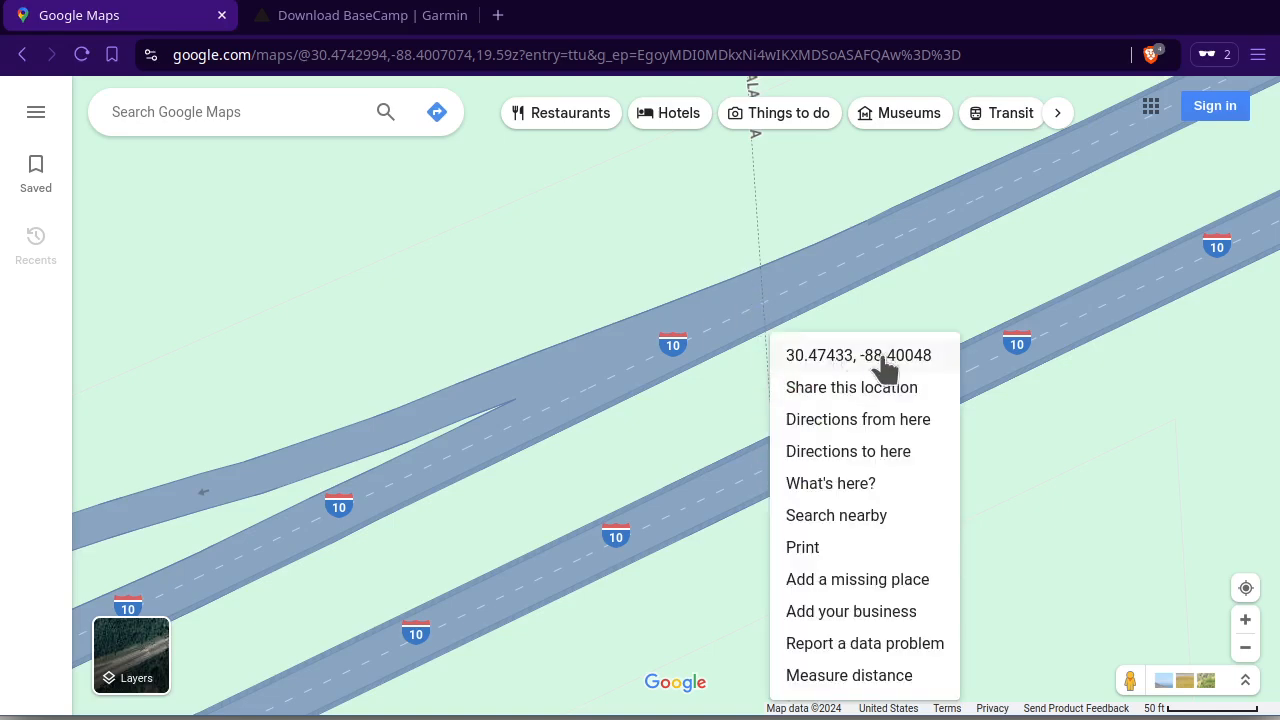
left_click(864, 362)
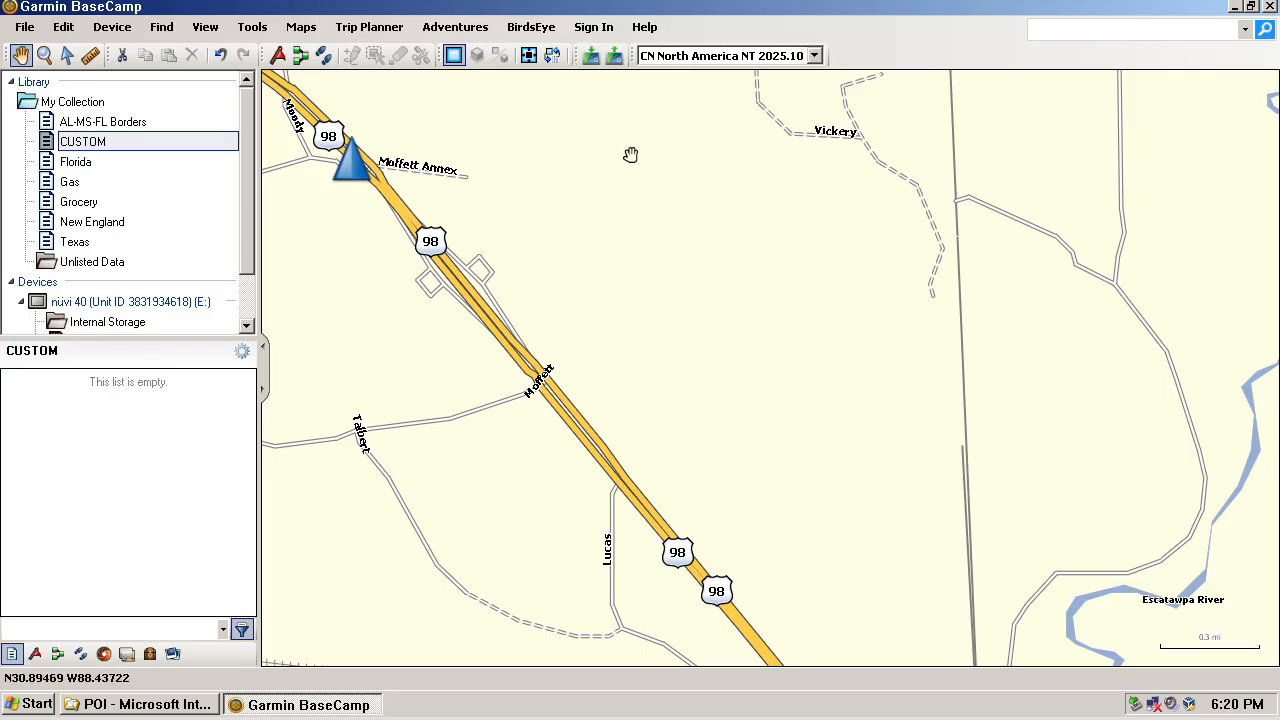
Step: Switch to BaseCamp and place a new waypoint in the CUSTOM list at an arbitrary spot east of highway 98
left_click(31, 30)
mouse_move(37, 52)
left_click(25, 27)
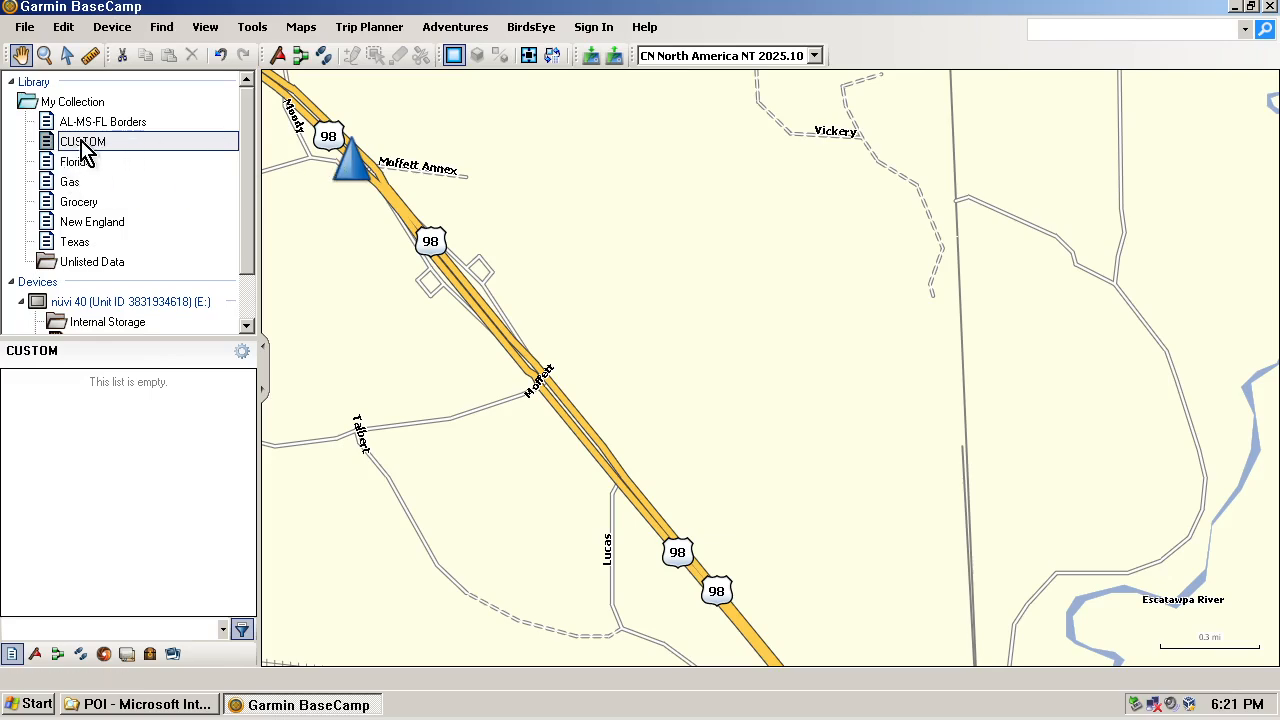
left_click(24, 27)
mouse_move(45, 50)
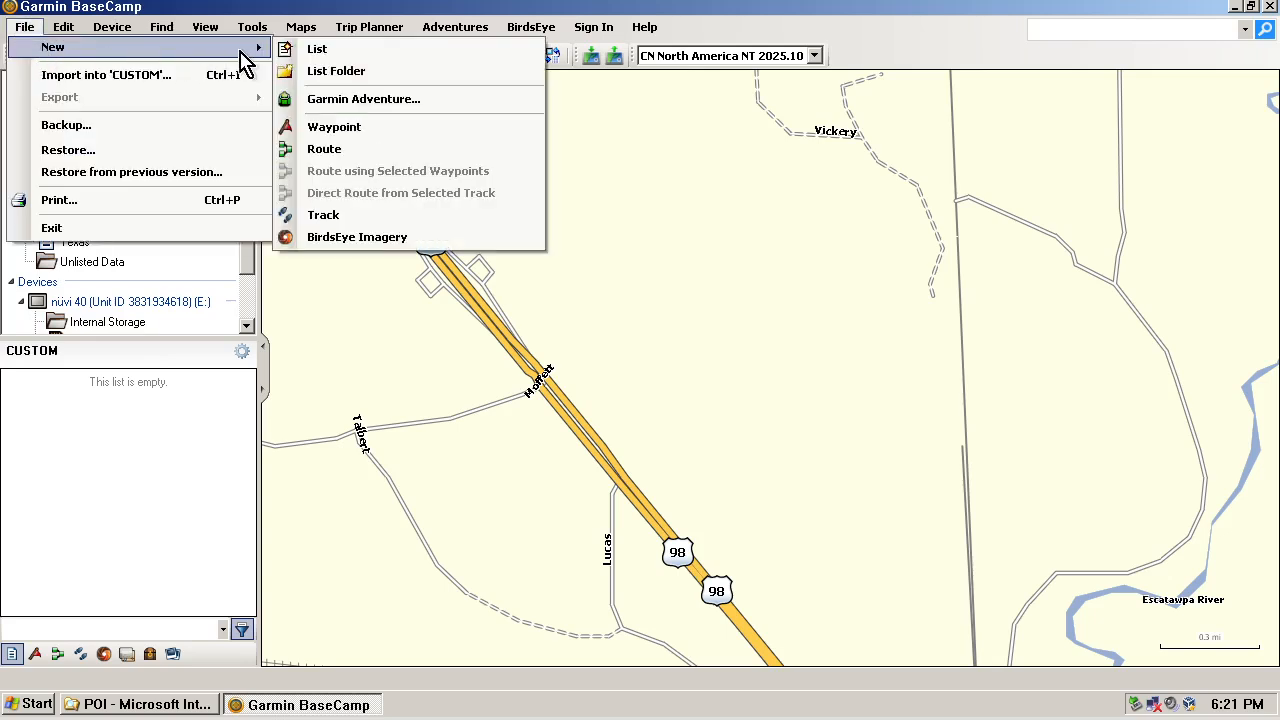
left_click(326, 130)
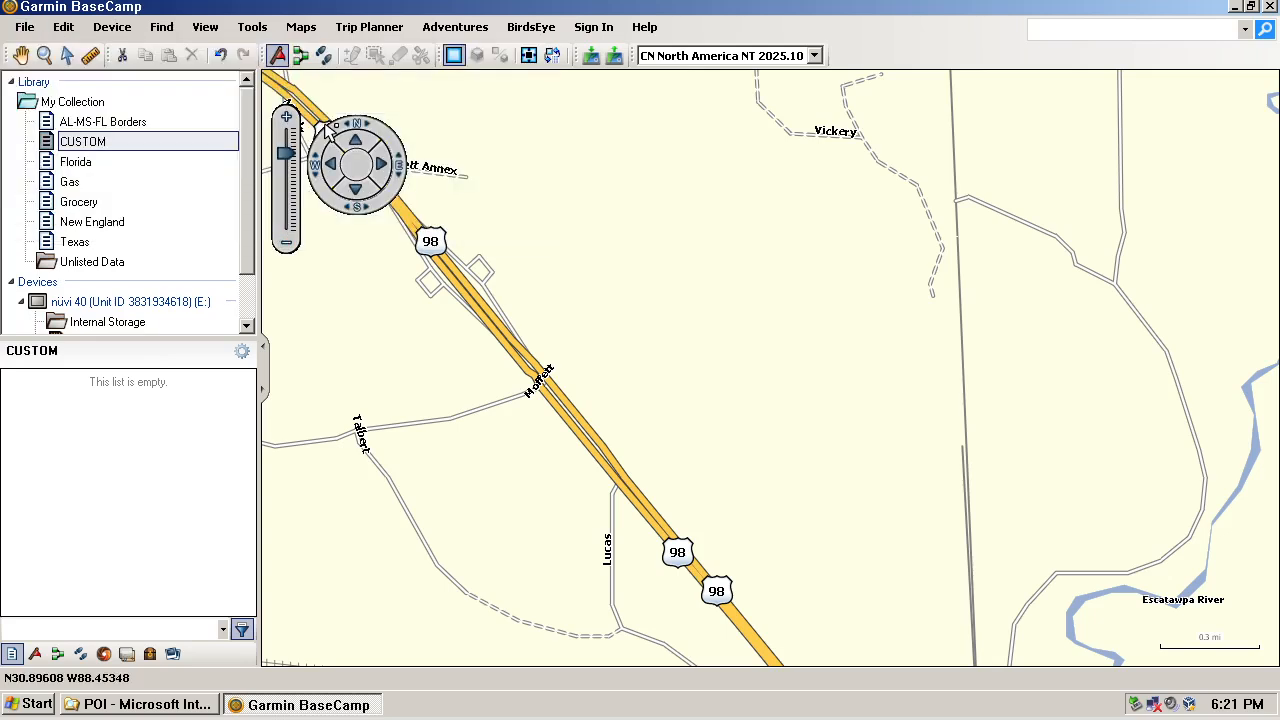
left_click(350, 165)
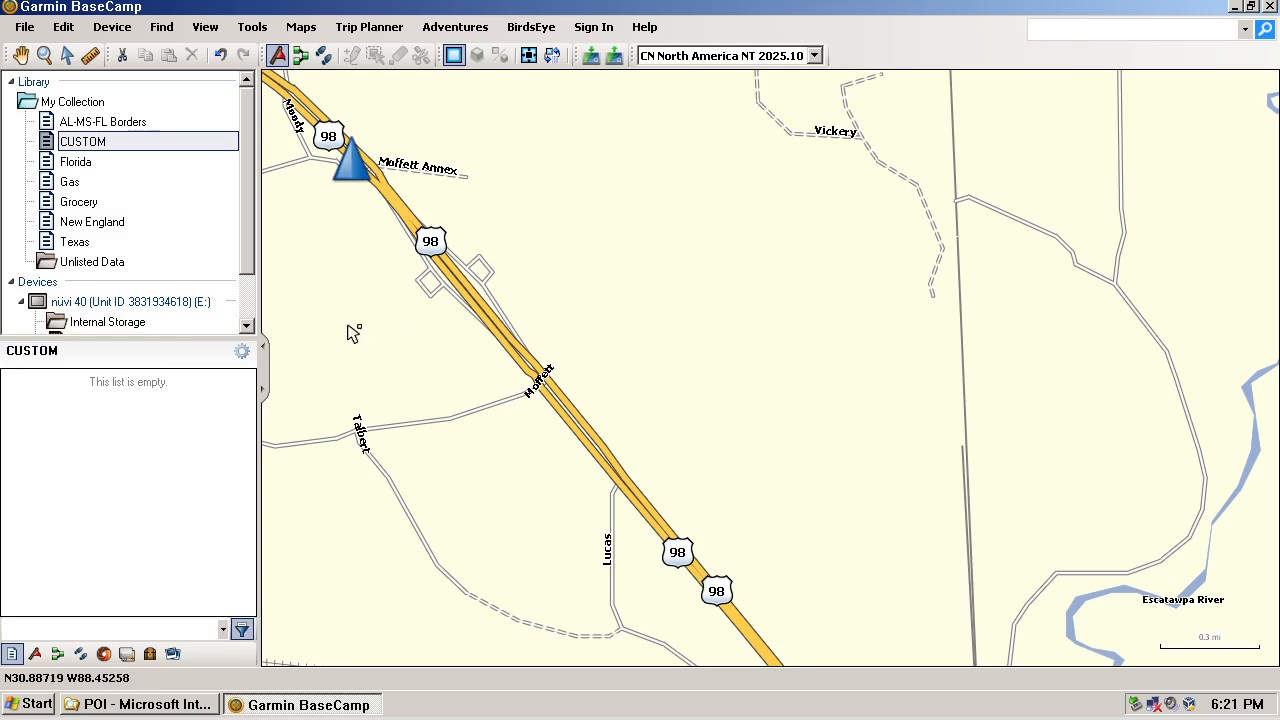
left_click(671, 242)
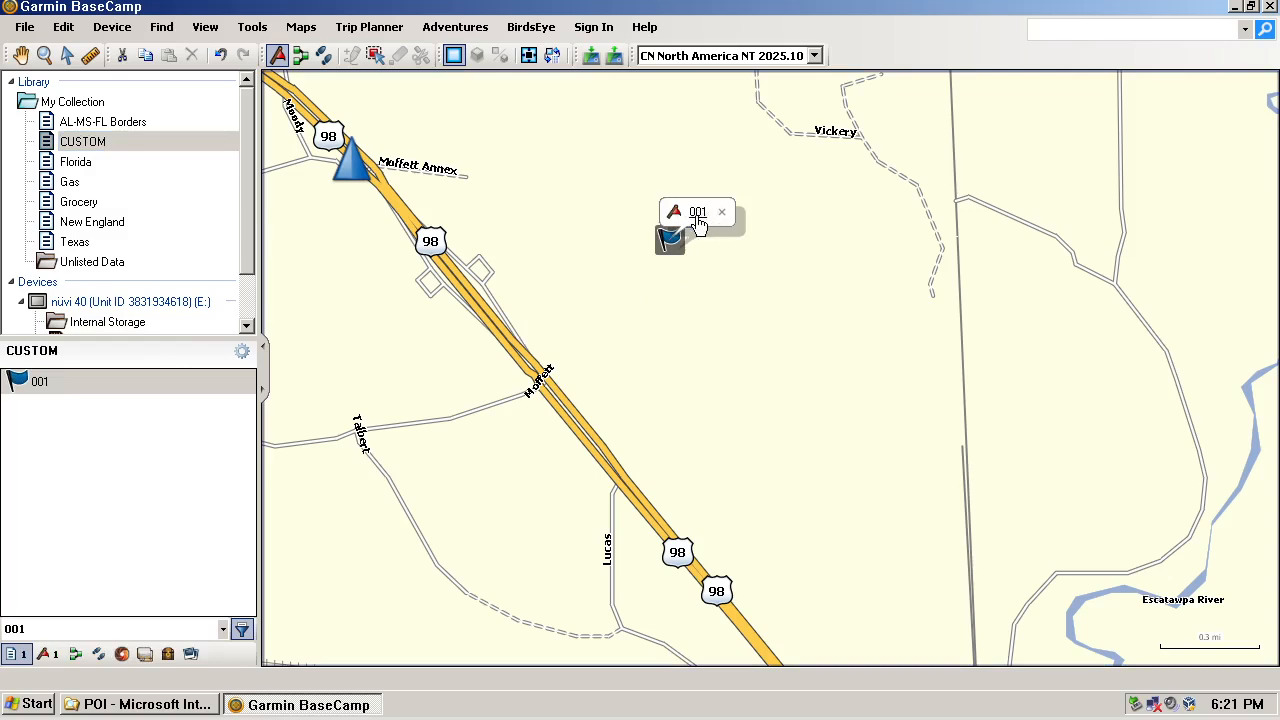
Step: Name the new waypoint Miss-Ala I-10 Border and change its symbol to the small black dot marker
double_click(40, 383)
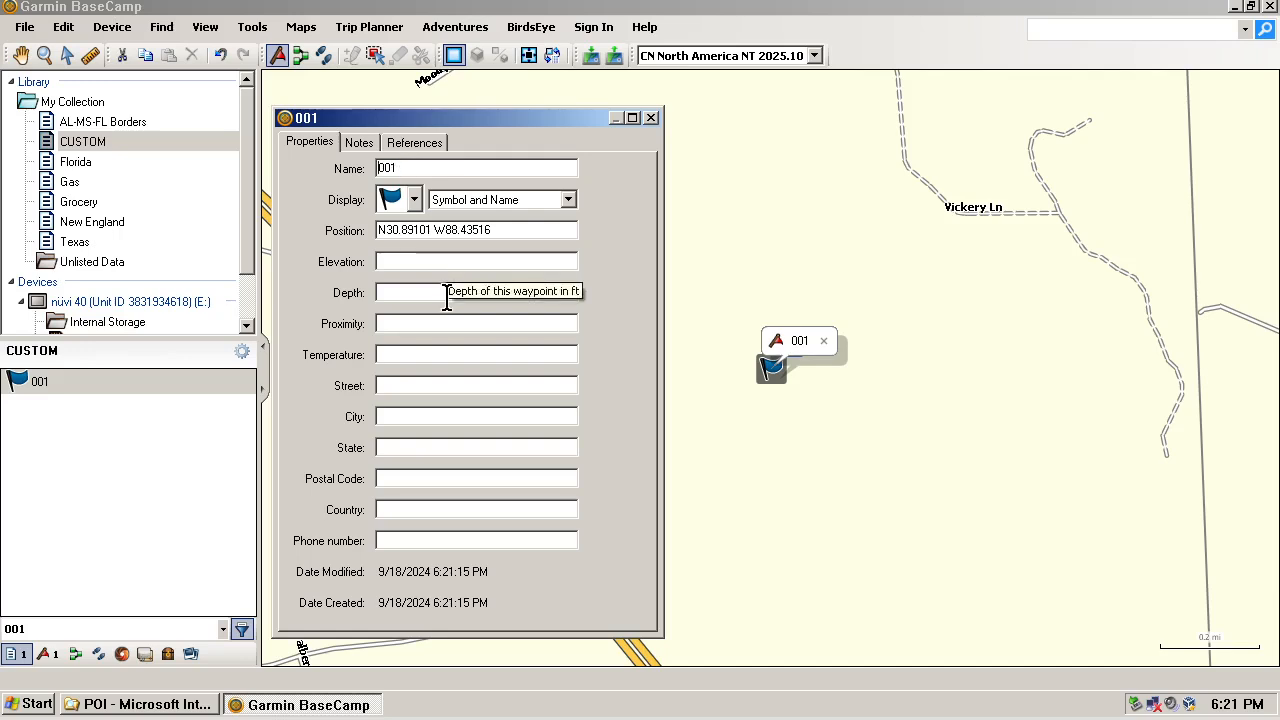
type("Miss-Ala I-10 Bor")
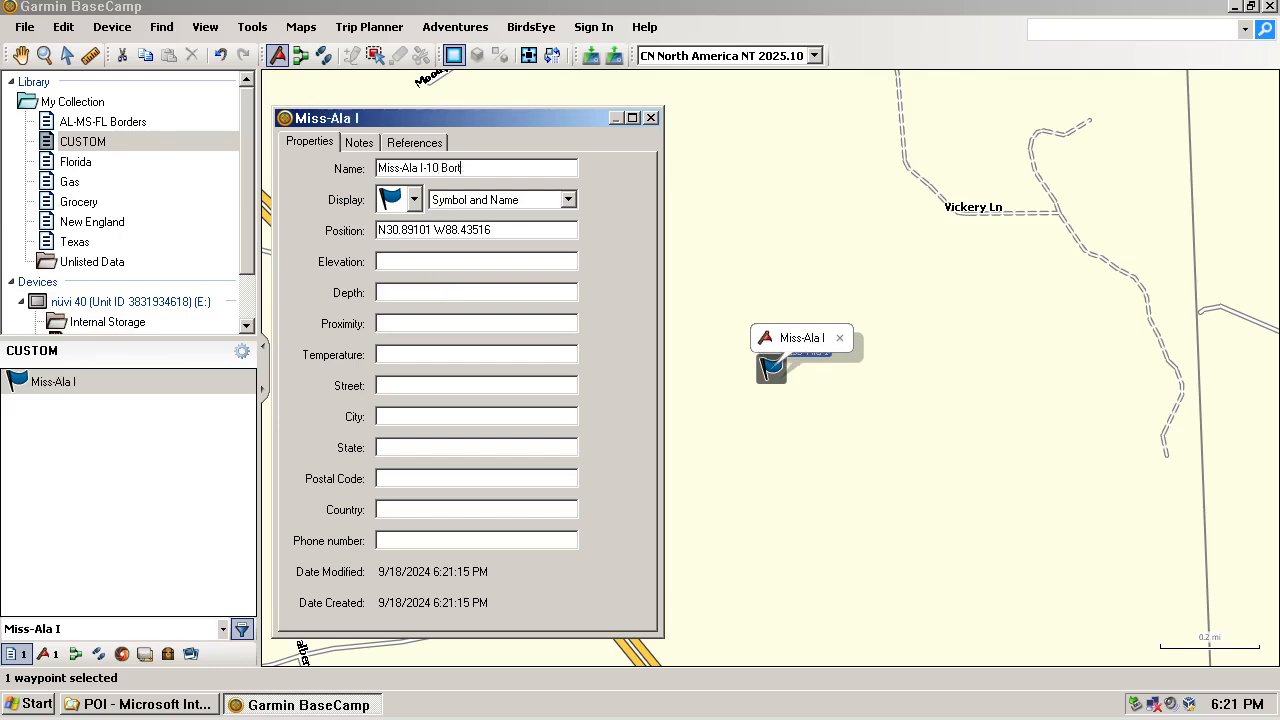
key("BackSpace")
type("der")
left_click(414, 199)
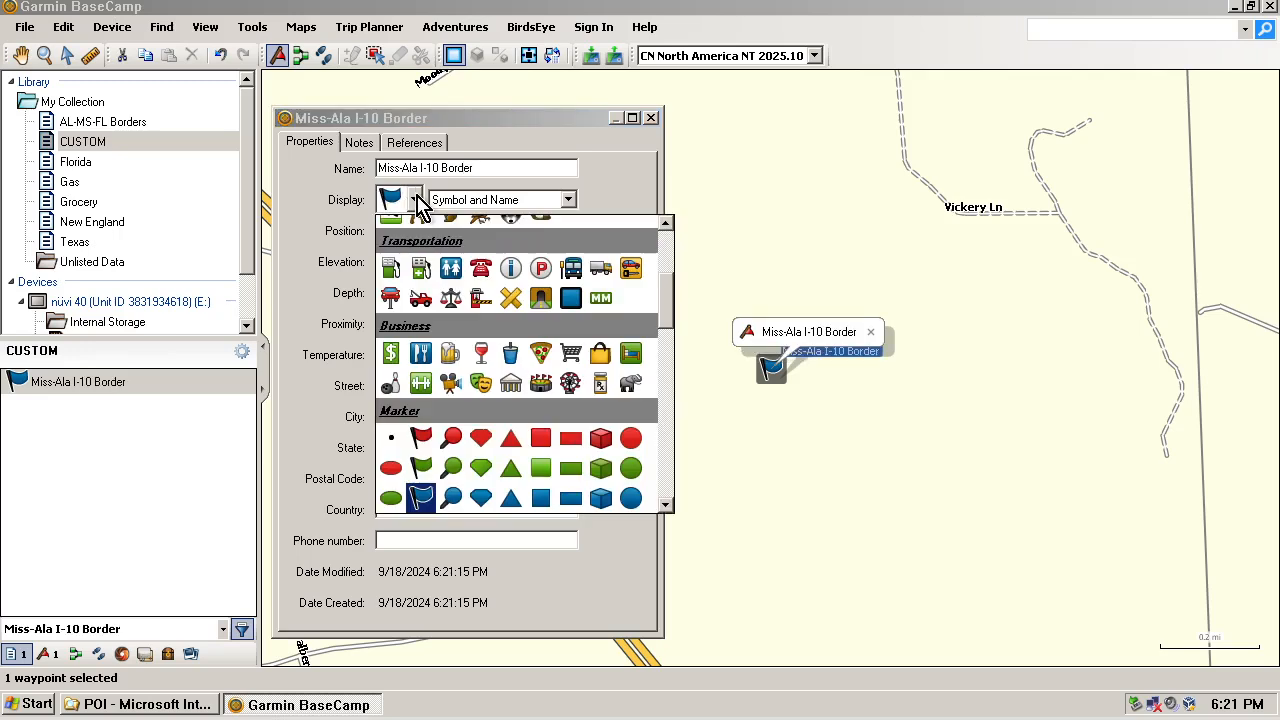
left_click(391, 437)
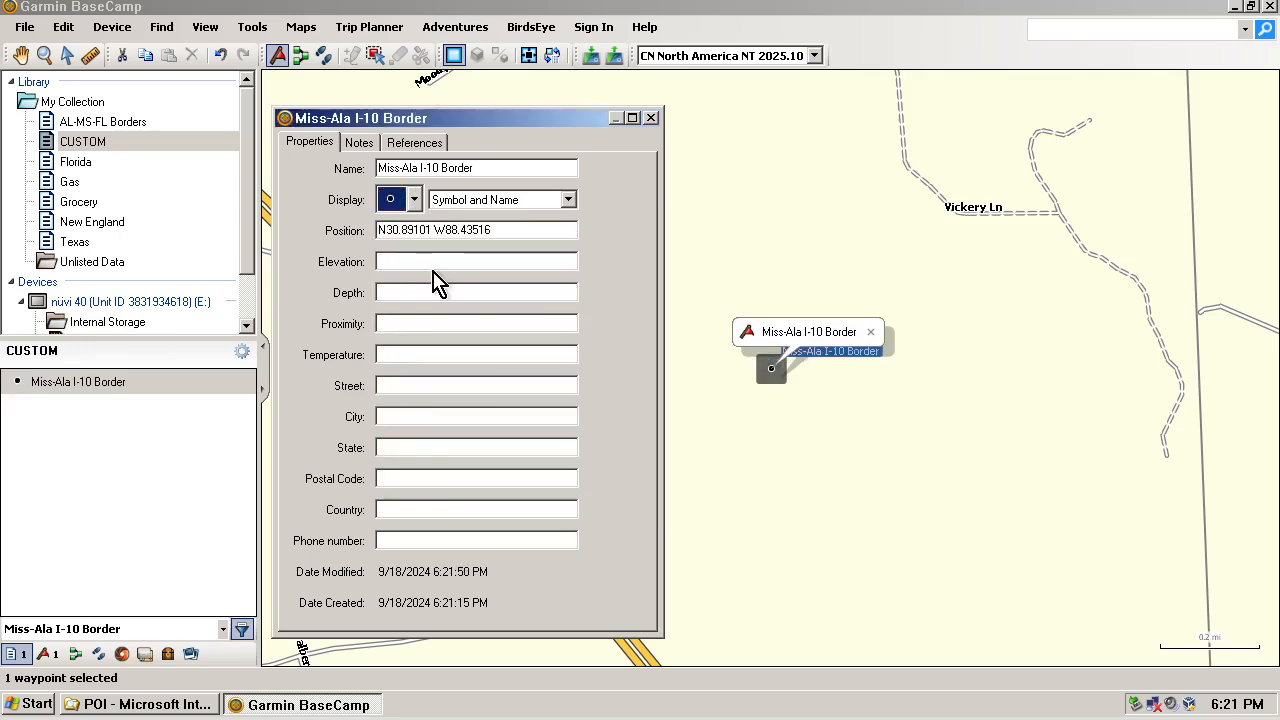
Step: Replace the waypoint's position with the copied coordinates N30.47433 W88.40048, center the map on it and close its properties
left_click(503, 229)
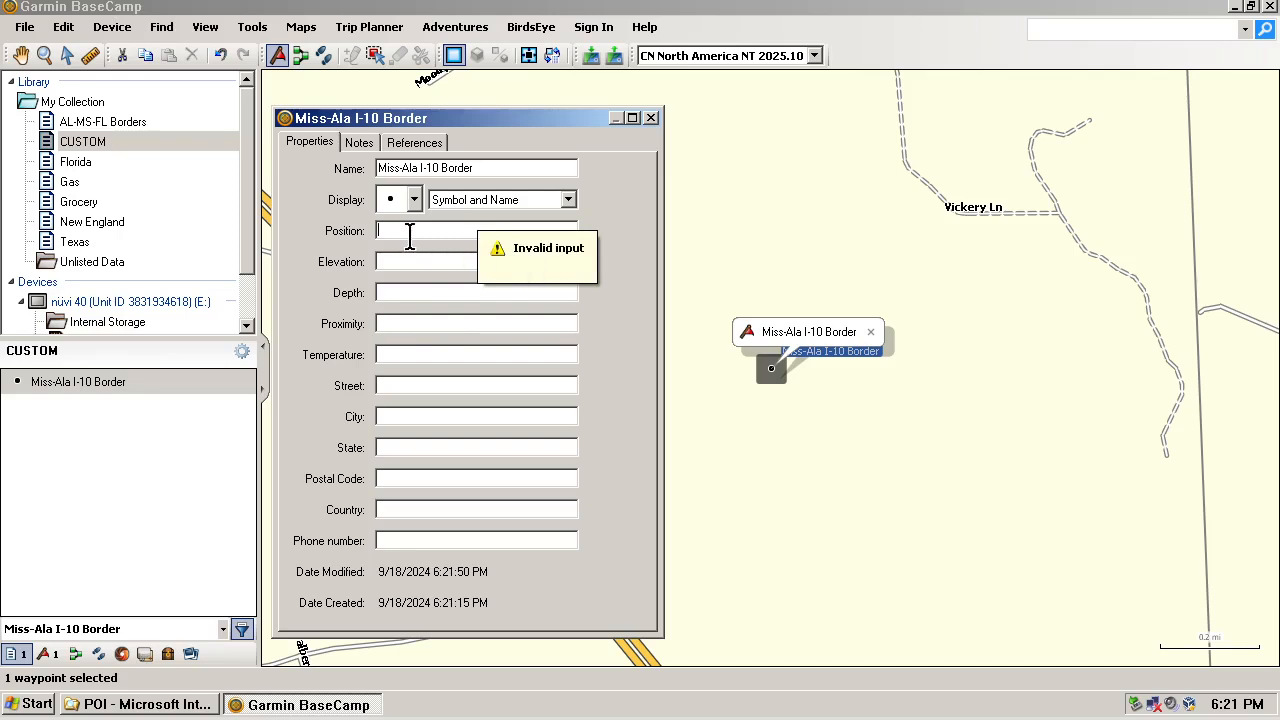
right_click(408, 232)
left_click(437, 308)
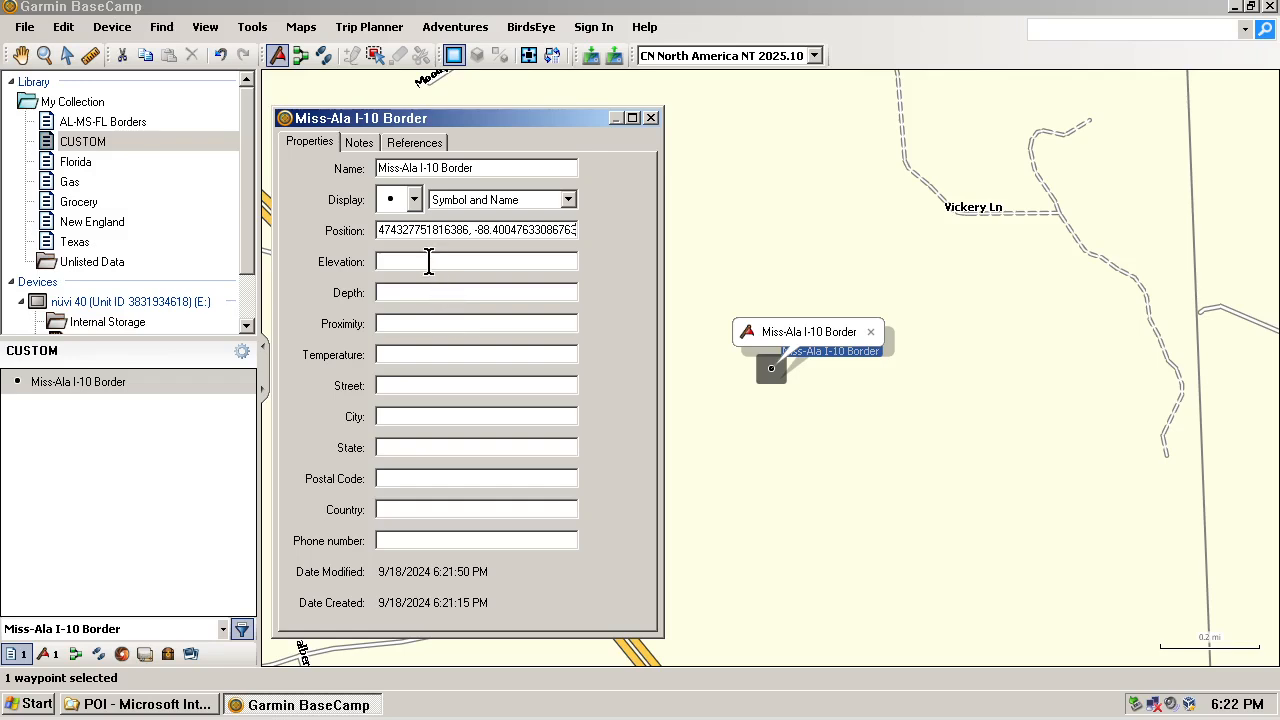
left_click(429, 262)
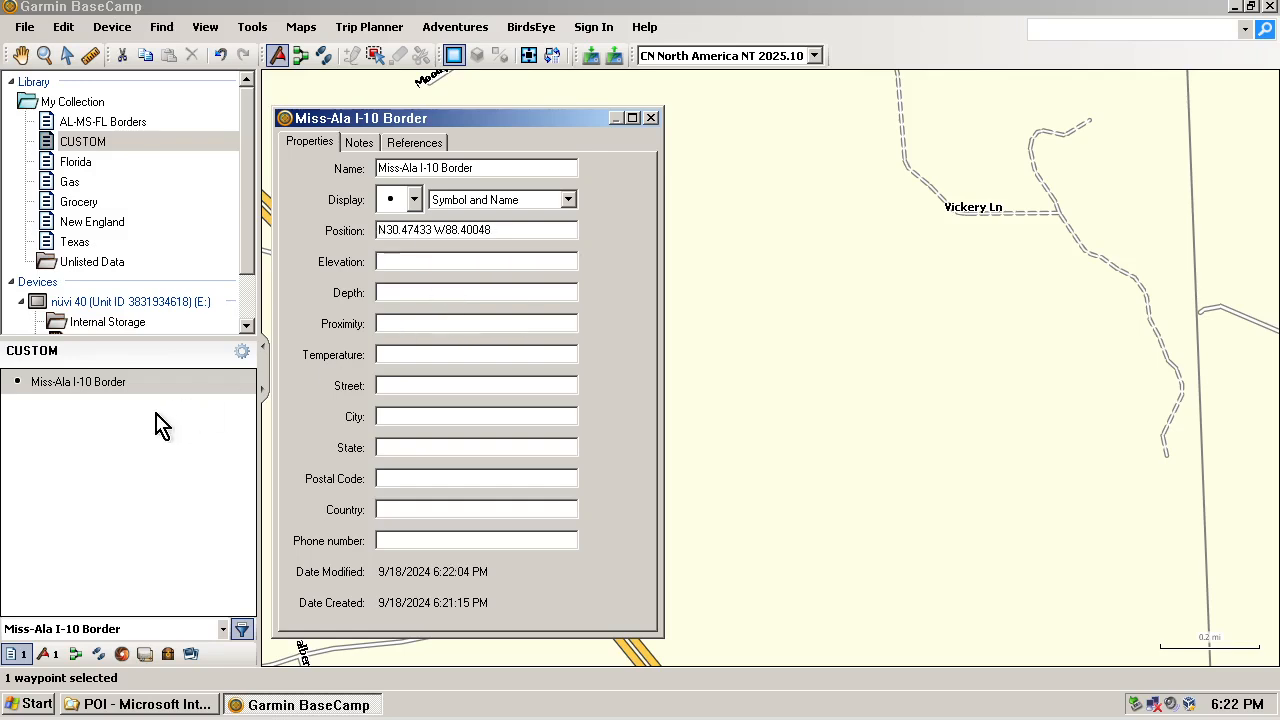
left_click(82, 390)
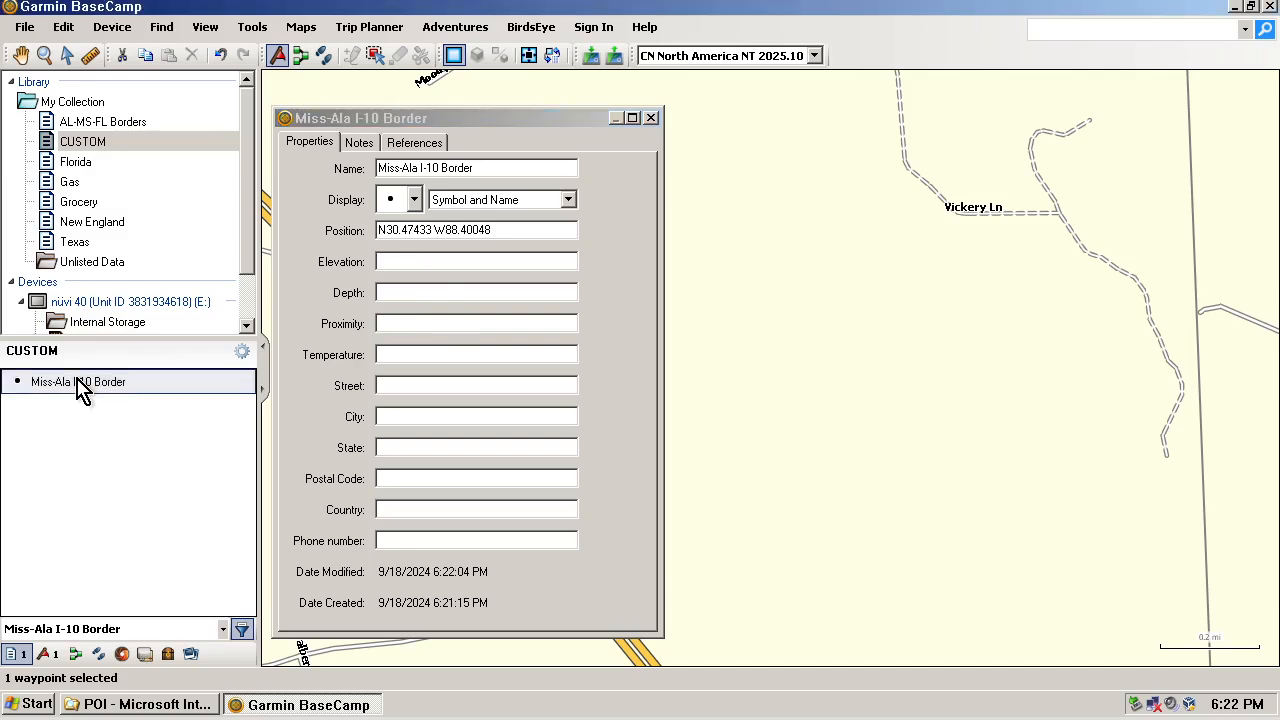
left_click(651, 121)
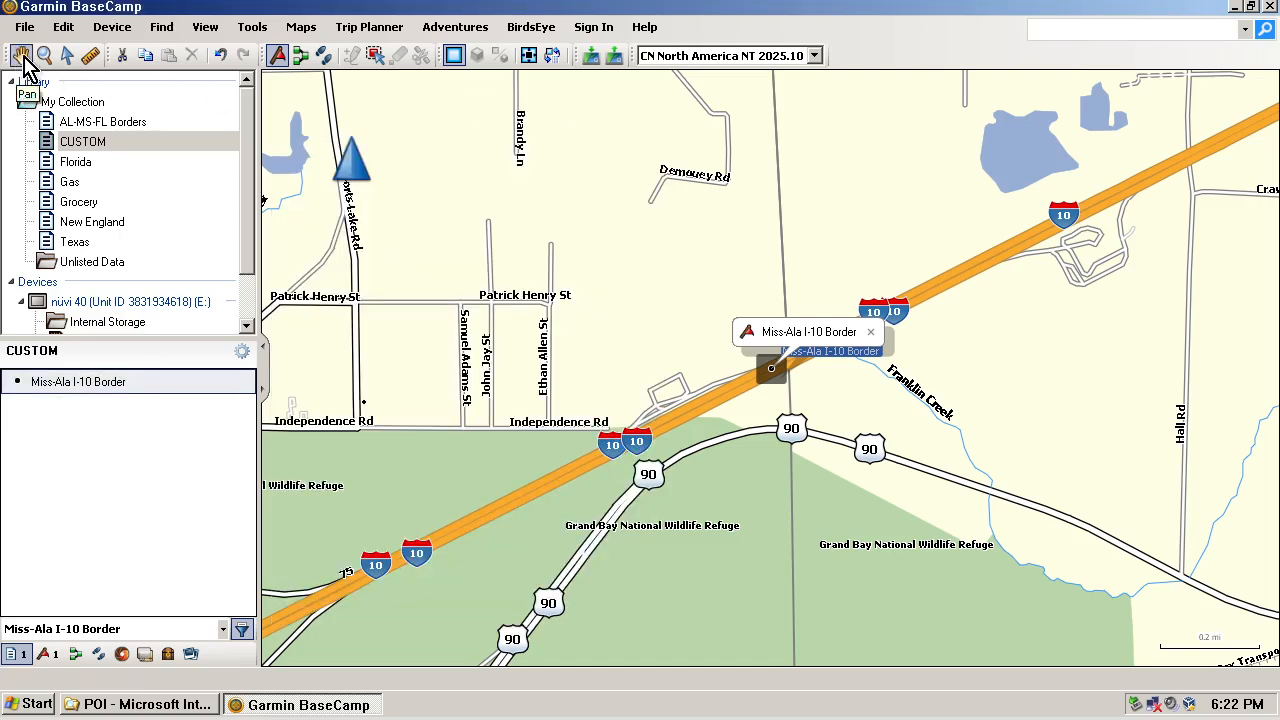
Step: Activate the Pan tool and examine the waypoint's location on I-10 relative to the state line
left_click(255, 28)
left_click(266, 47)
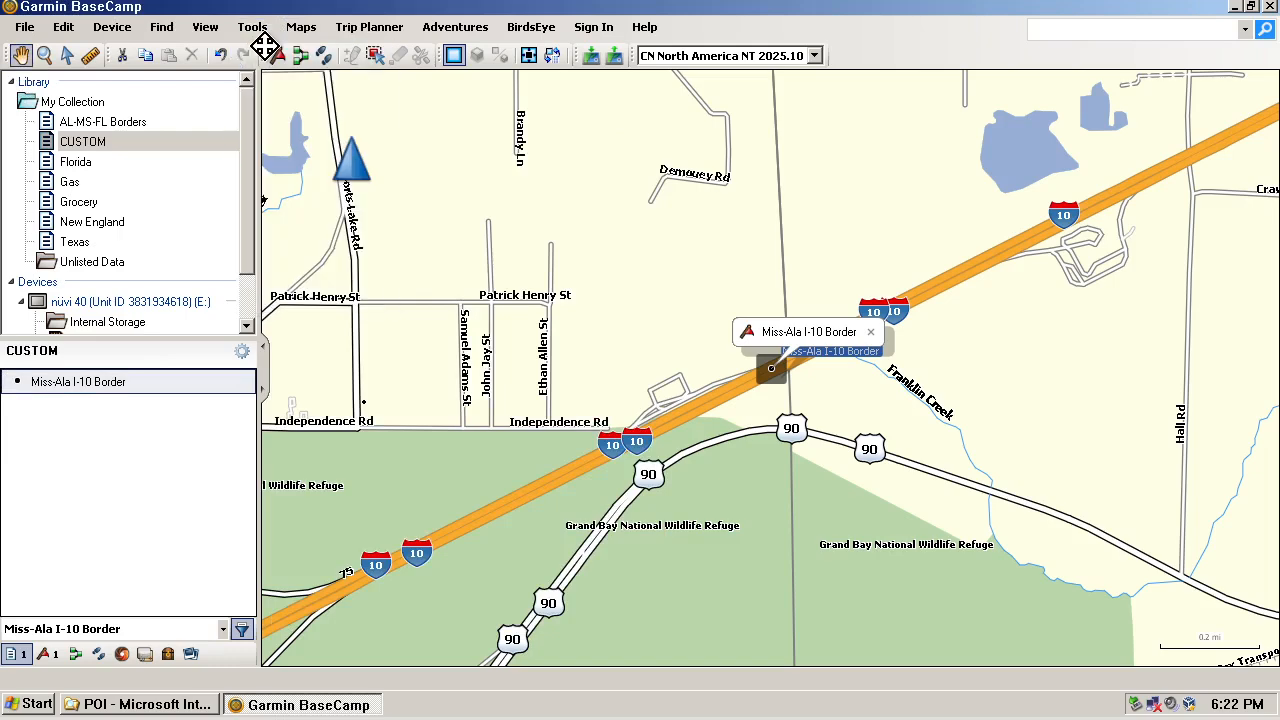
scroll(776, 367, "up", 4)
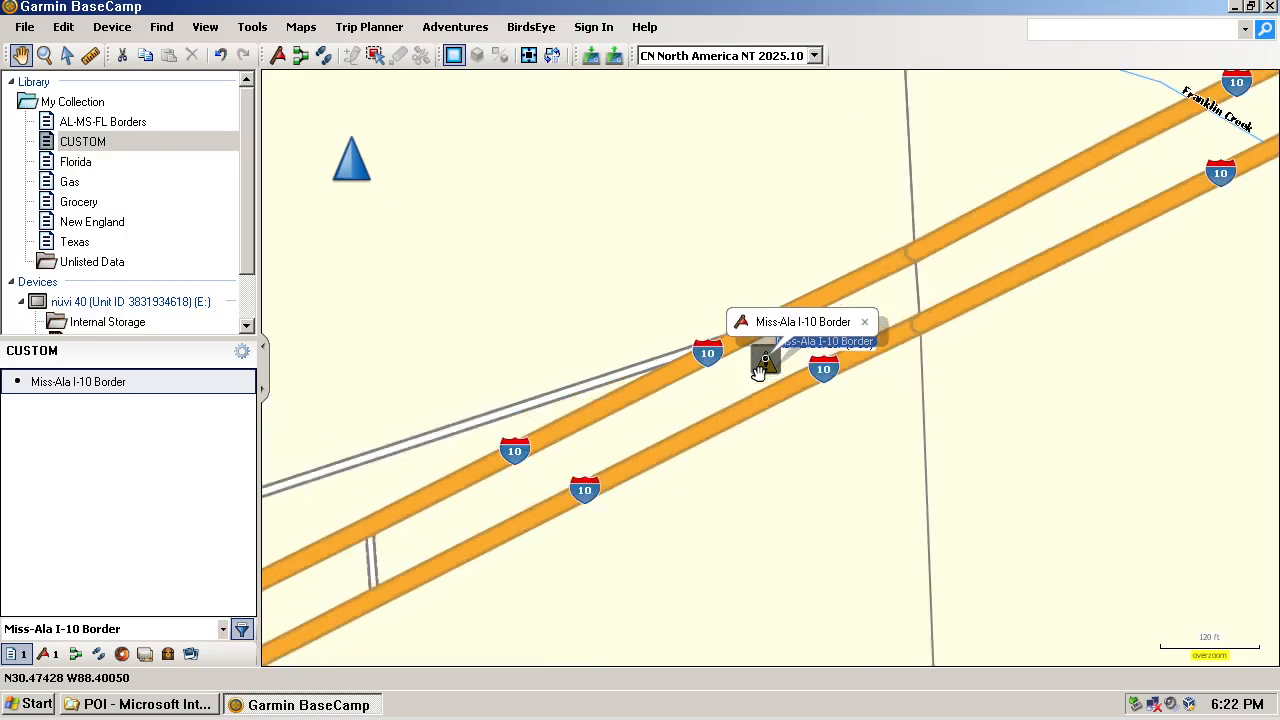
Step: Set the proximity distance of the Miss-Ala I-10 Border waypoint to 2 mi and close its properties
scroll(913, 291, "up", 1)
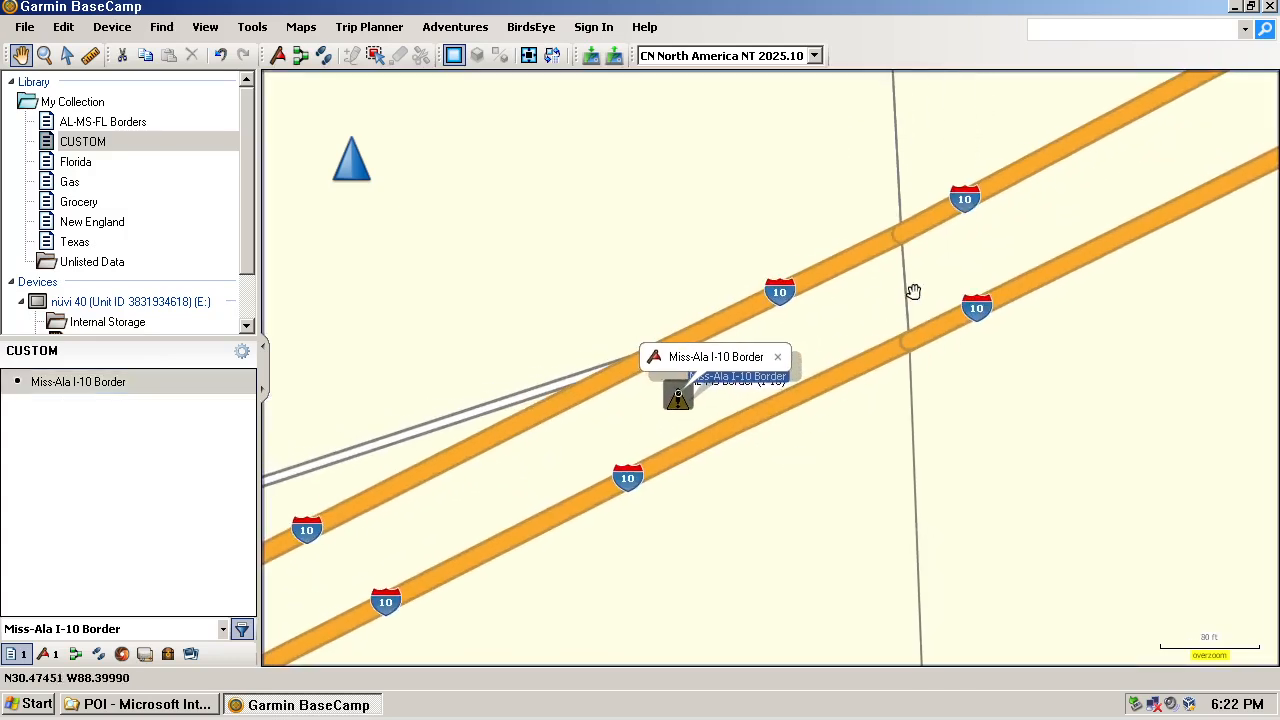
scroll(669, 418, "down", 2)
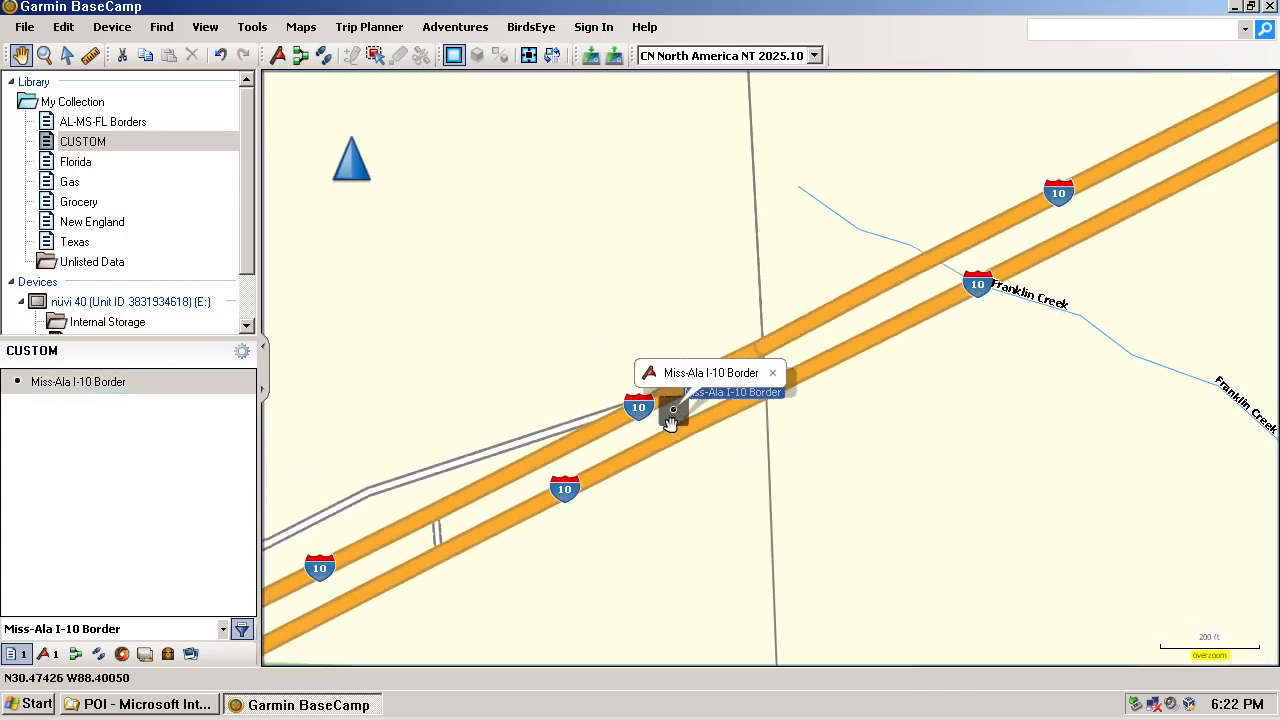
scroll(670, 420, "down", 1)
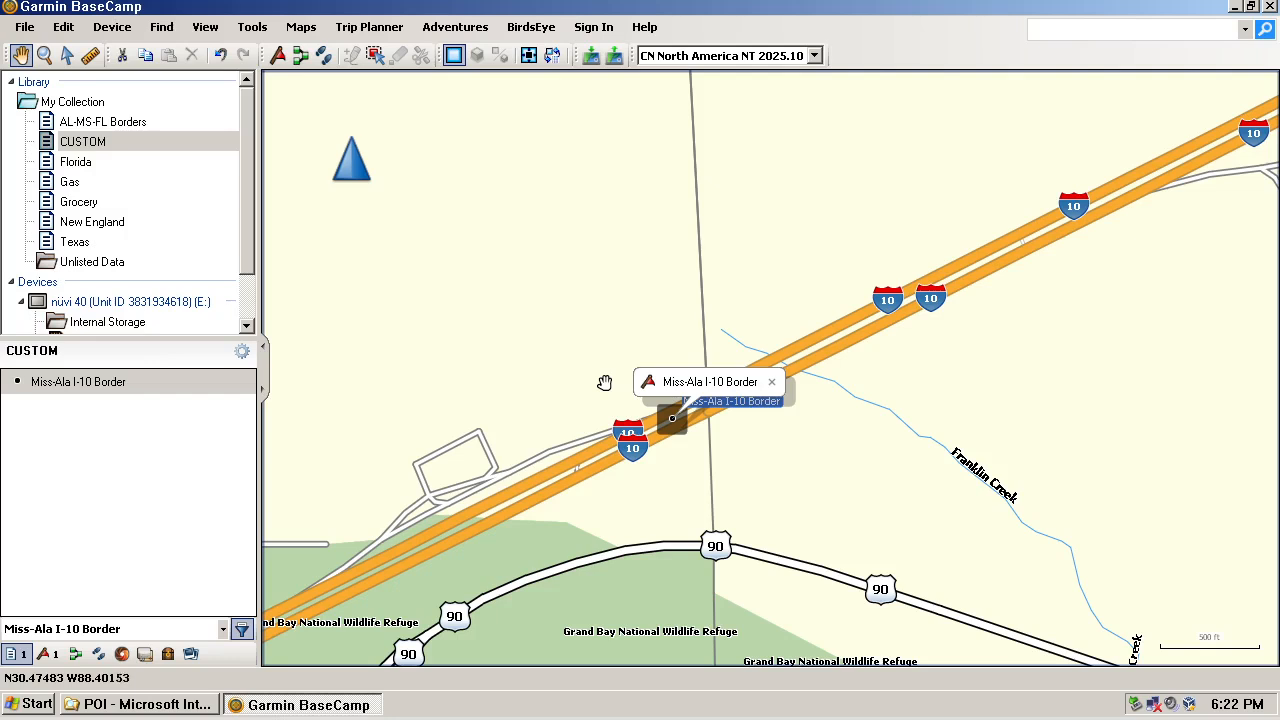
double_click(72, 384)
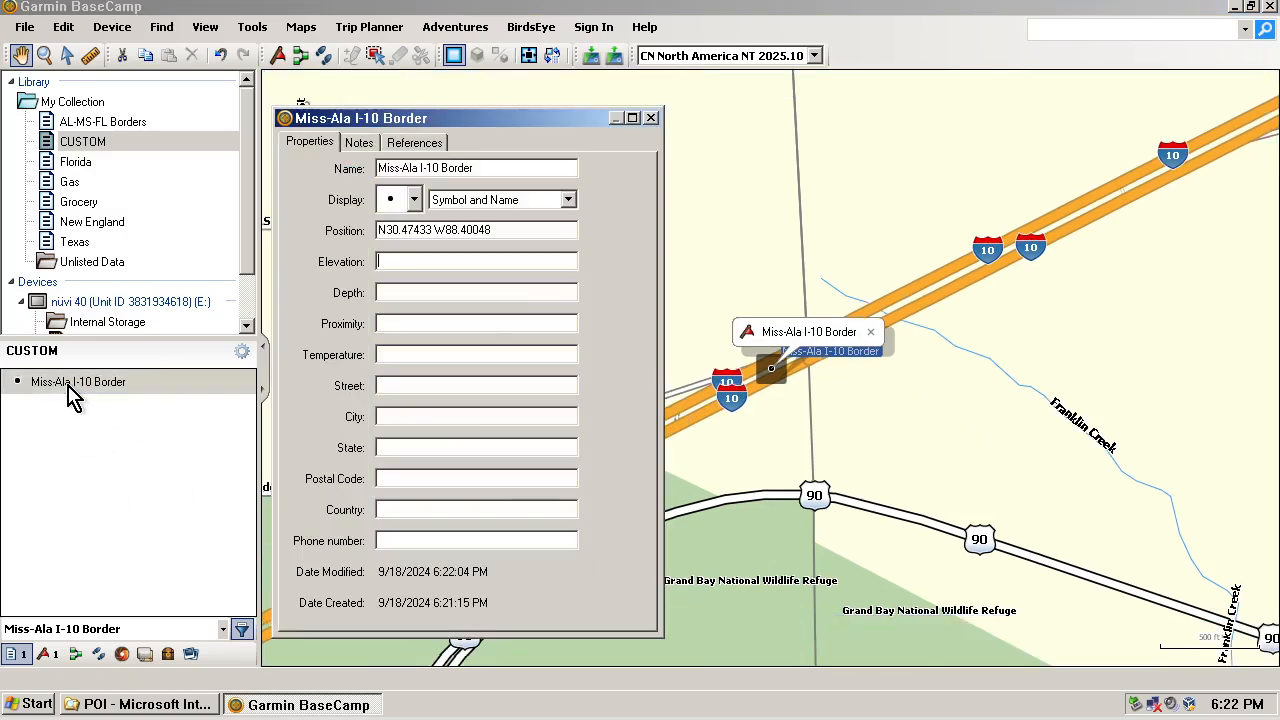
left_click(386, 323)
type("52")
key("Return")
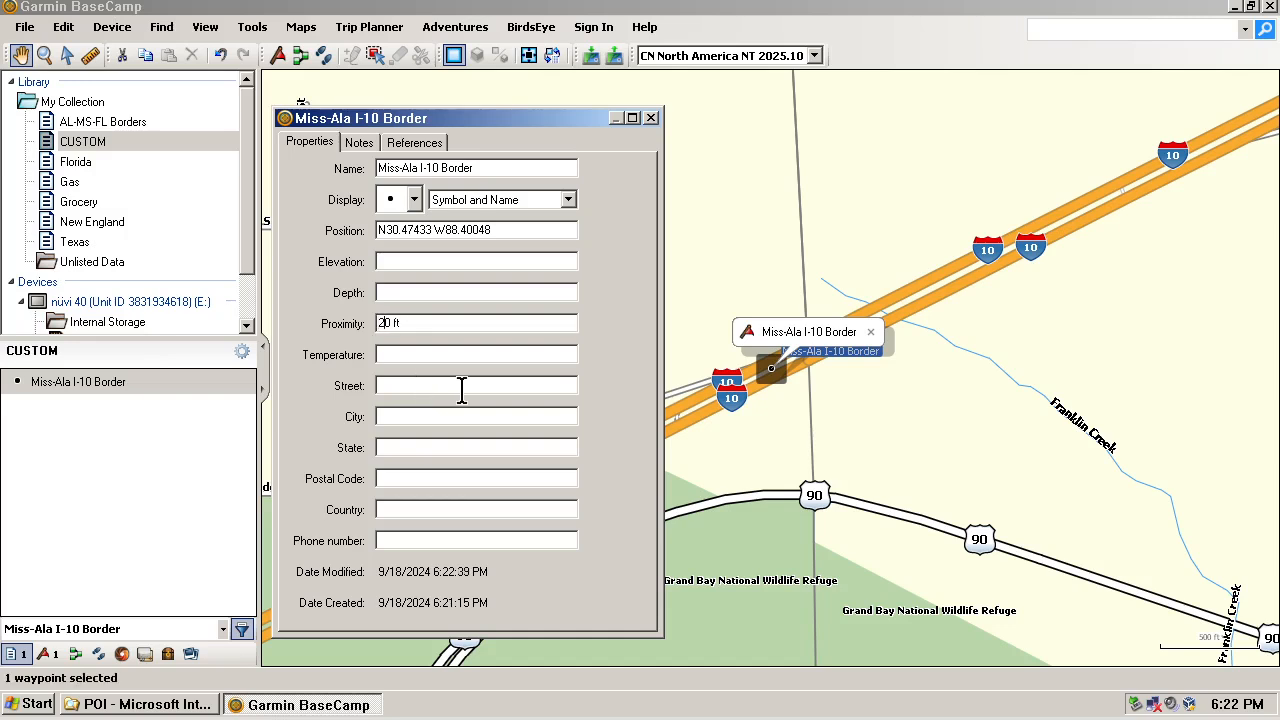
left_click(424, 328)
type("2")
key("Return")
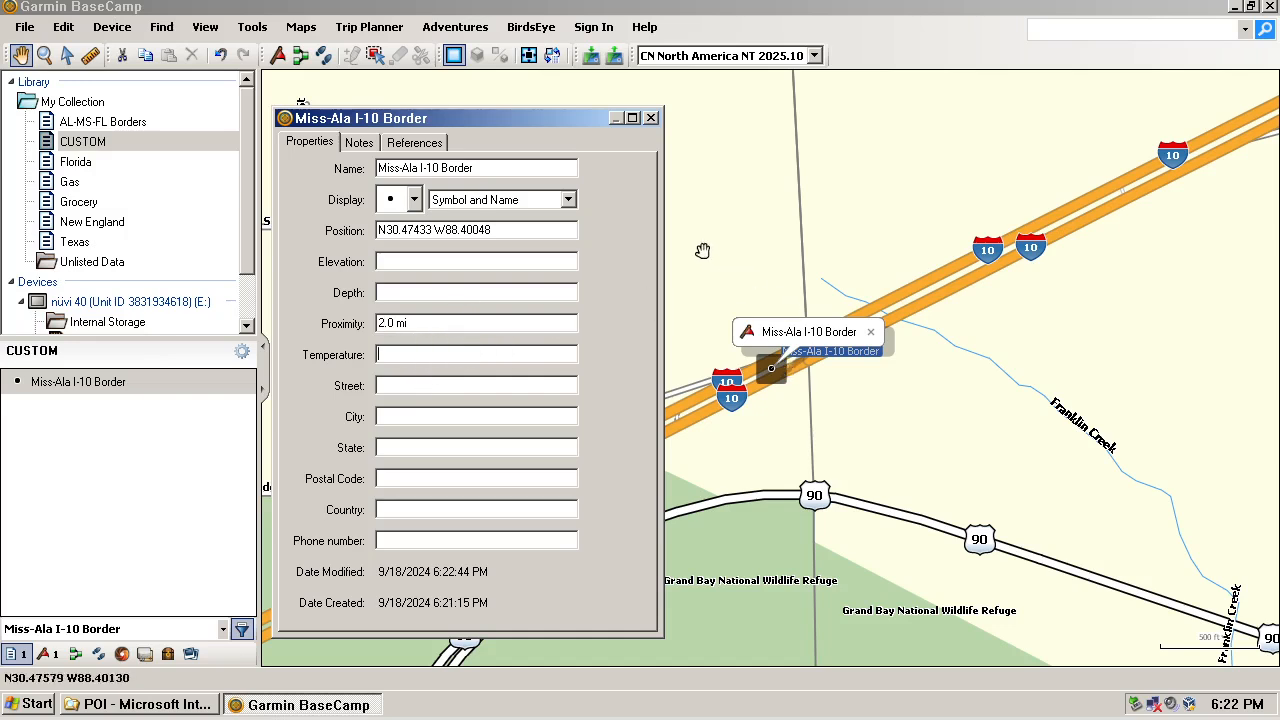
left_click(651, 117)
scroll(704, 397, "down", 2)
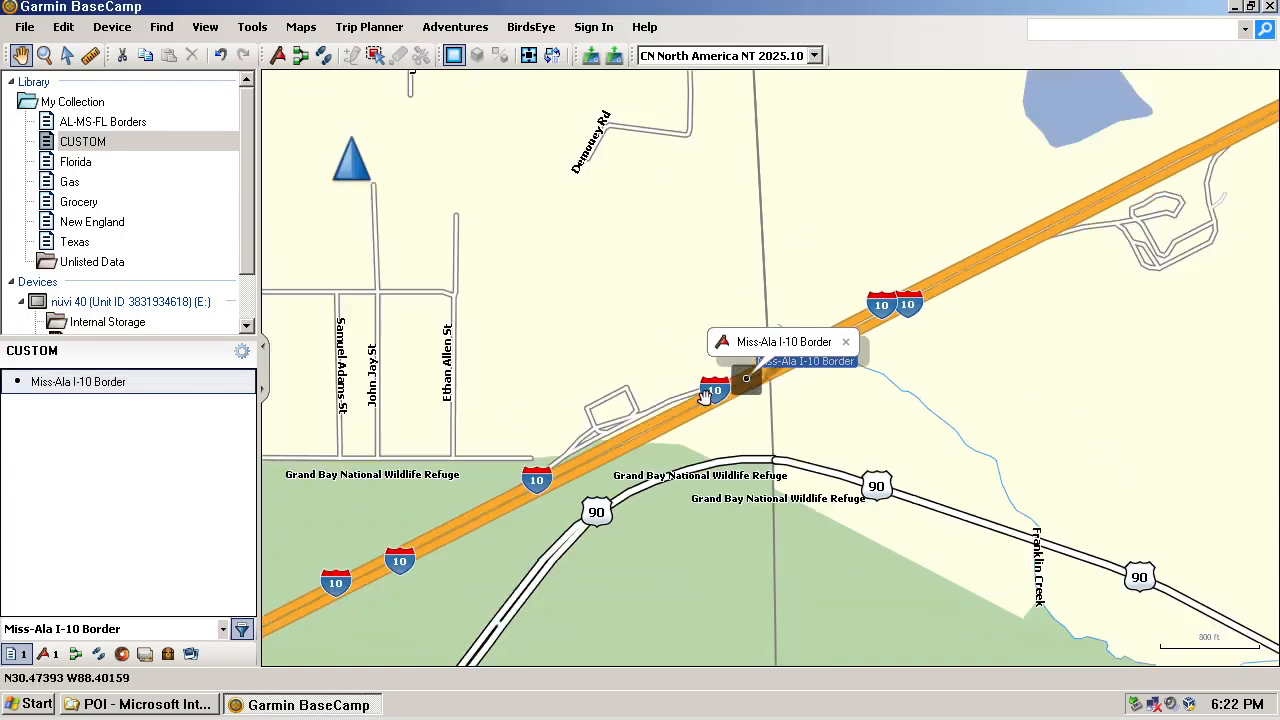
scroll(704, 397, "down", 3)
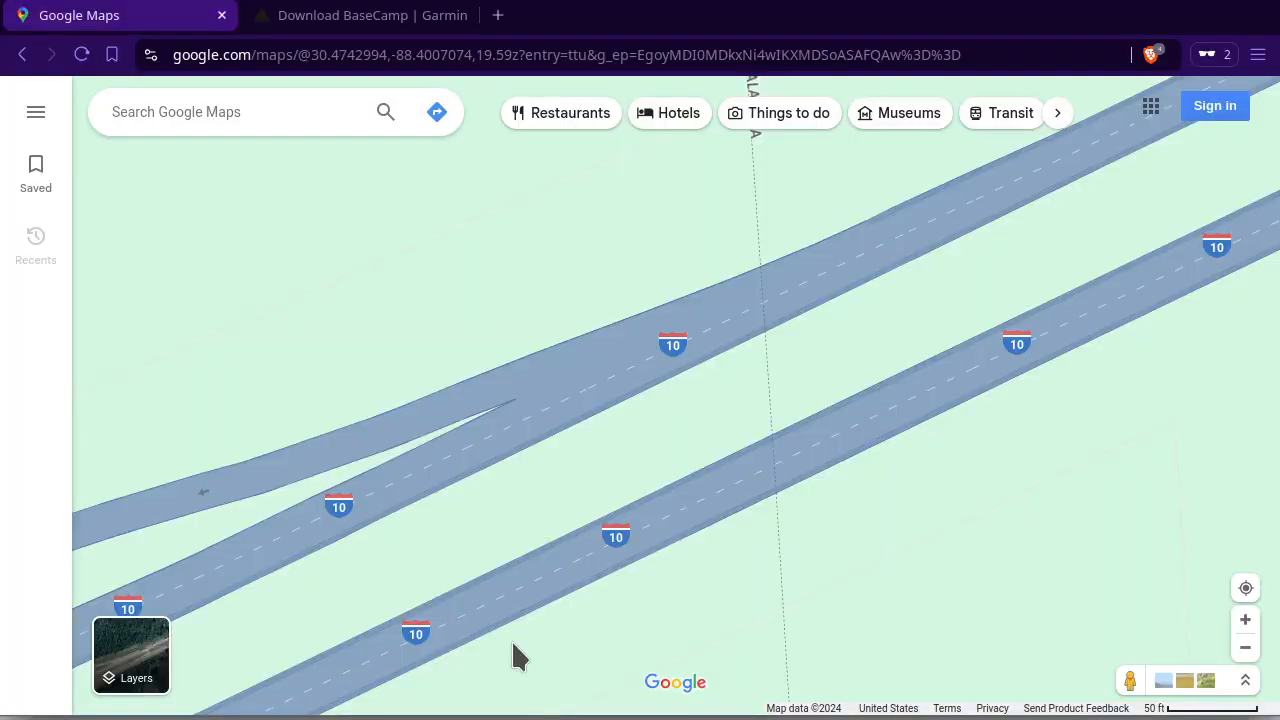
Step: Switch to Google Maps and copy the coordinates 30.86312, -88.41848 where US-98 crosses the Alabama-Mississippi state line
scroll(531, 425, "down", 10)
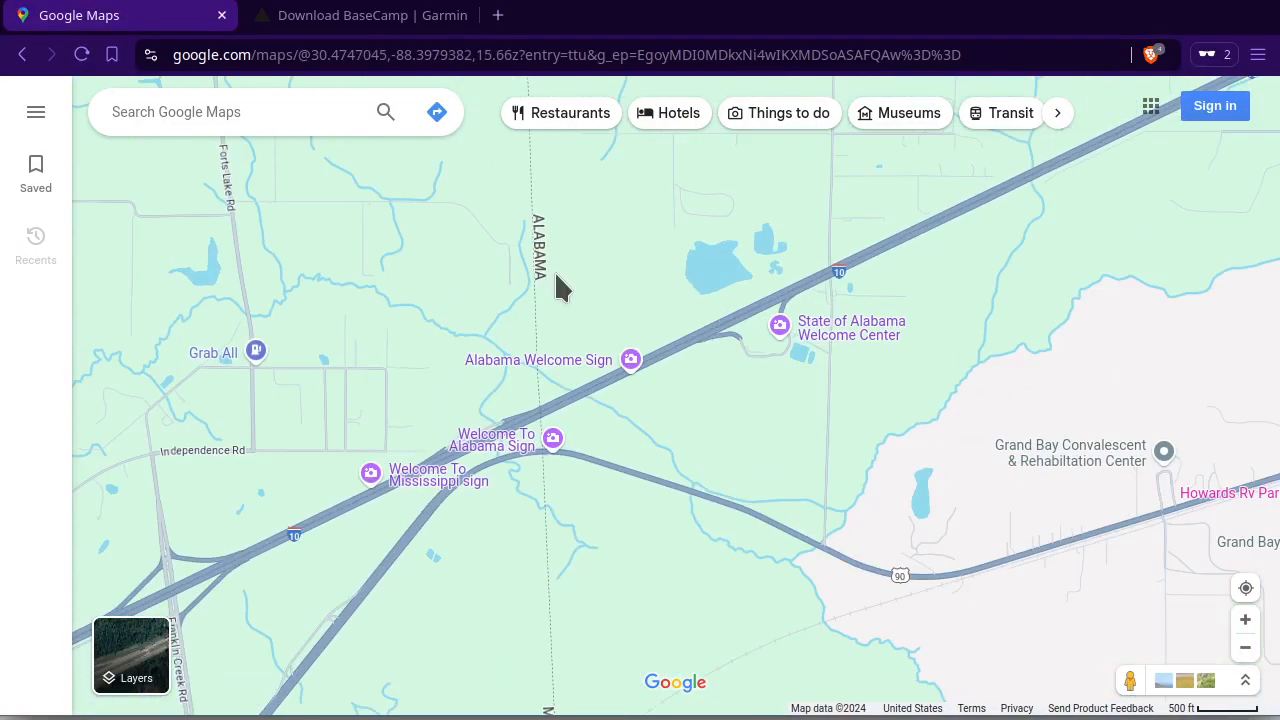
left_click_drag(569, 224, 569, 606)
left_click_drag(563, 280, 569, 517)
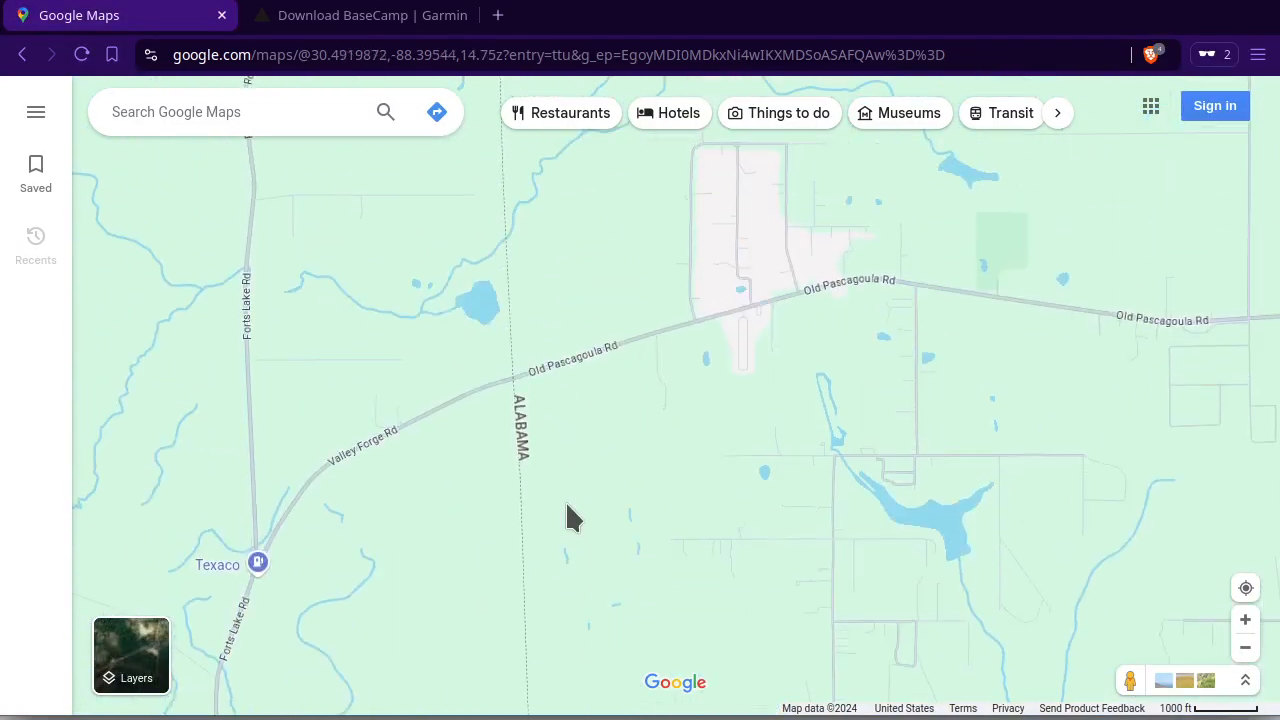
left_click_drag(567, 306, 571, 515)
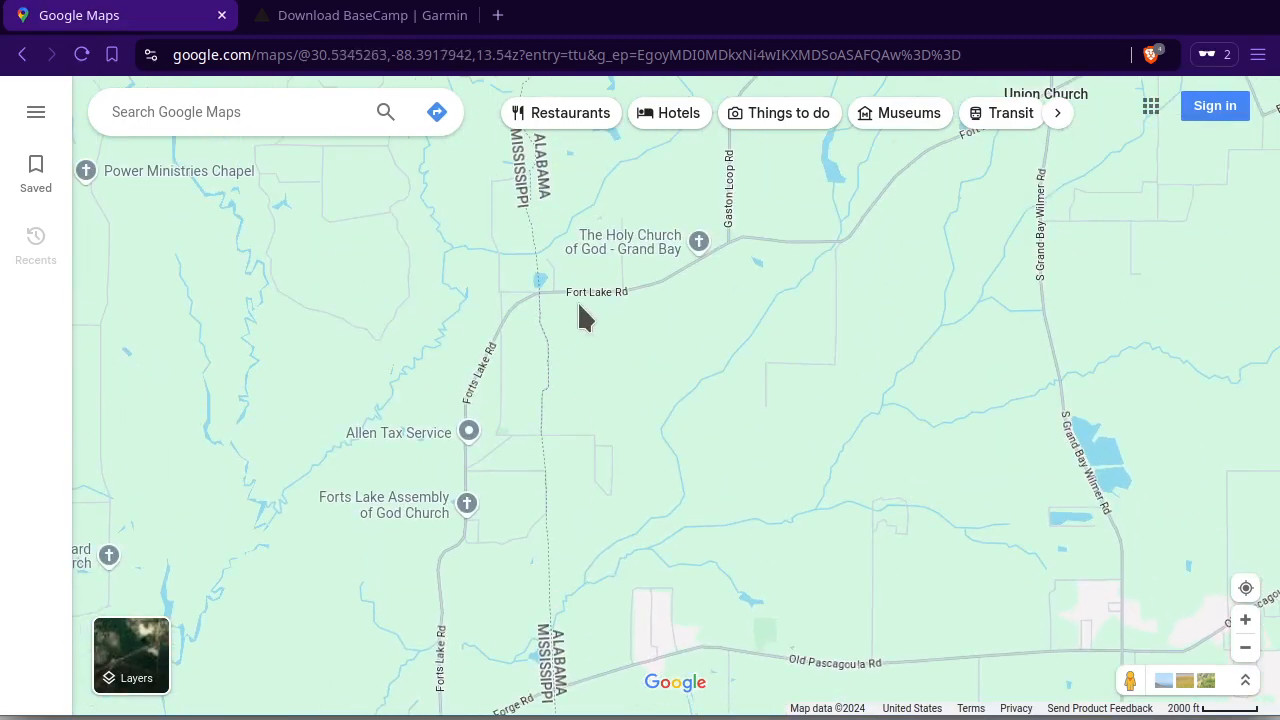
scroll(565, 323, "down", 3)
scroll(566, 334, "down", 4)
left_click_drag(566, 206, 585, 578)
left_click_drag(606, 214, 591, 449)
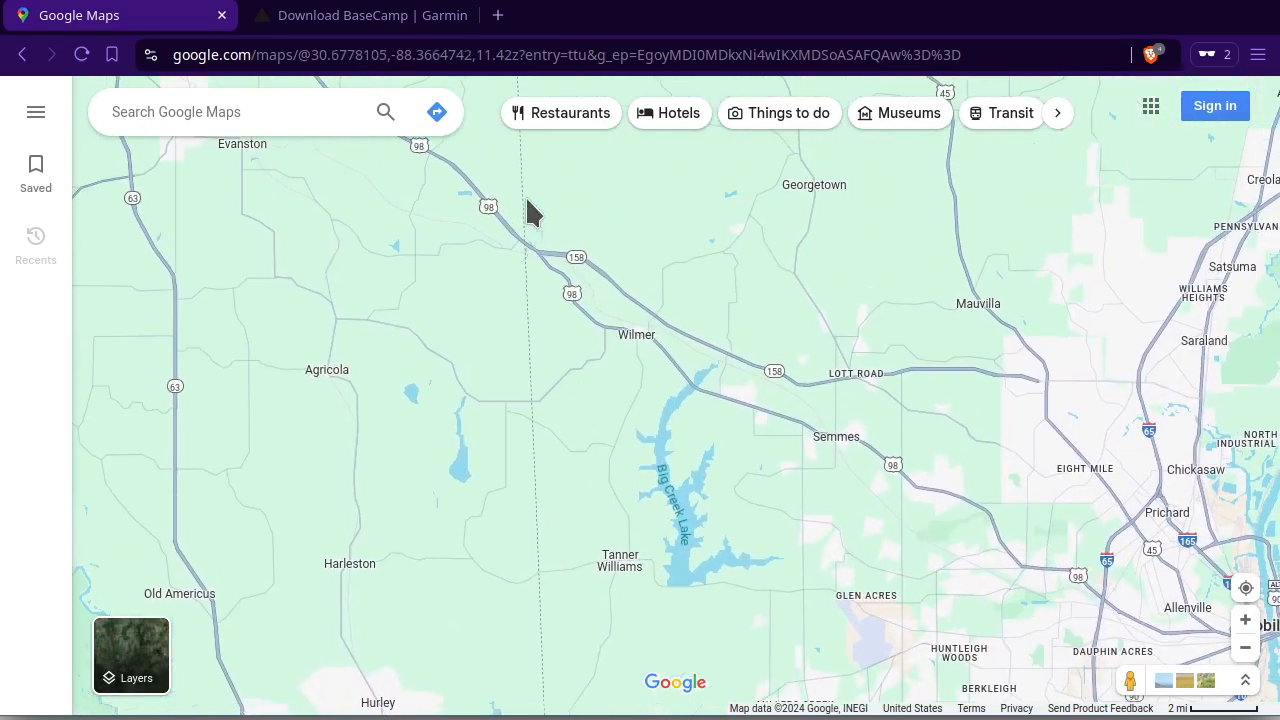
left_click_drag(529, 209, 527, 240)
scroll(525, 245, "up", 6)
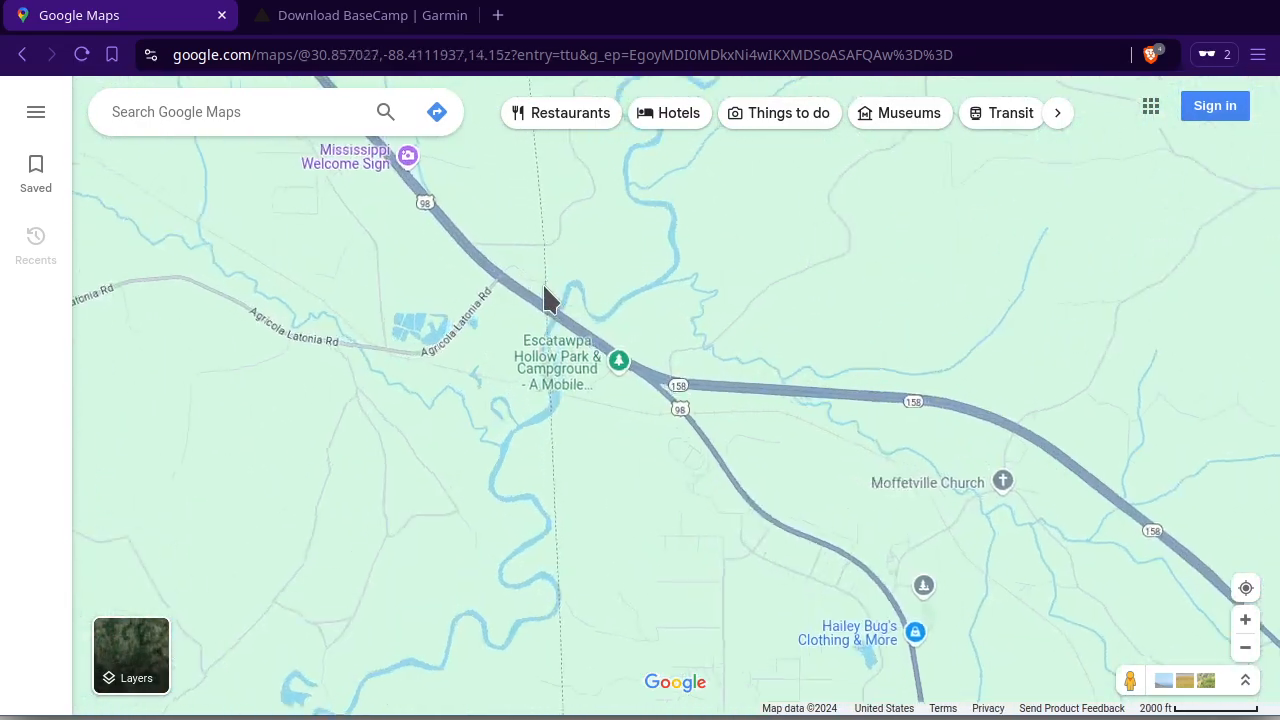
scroll(545, 310, "up", 10)
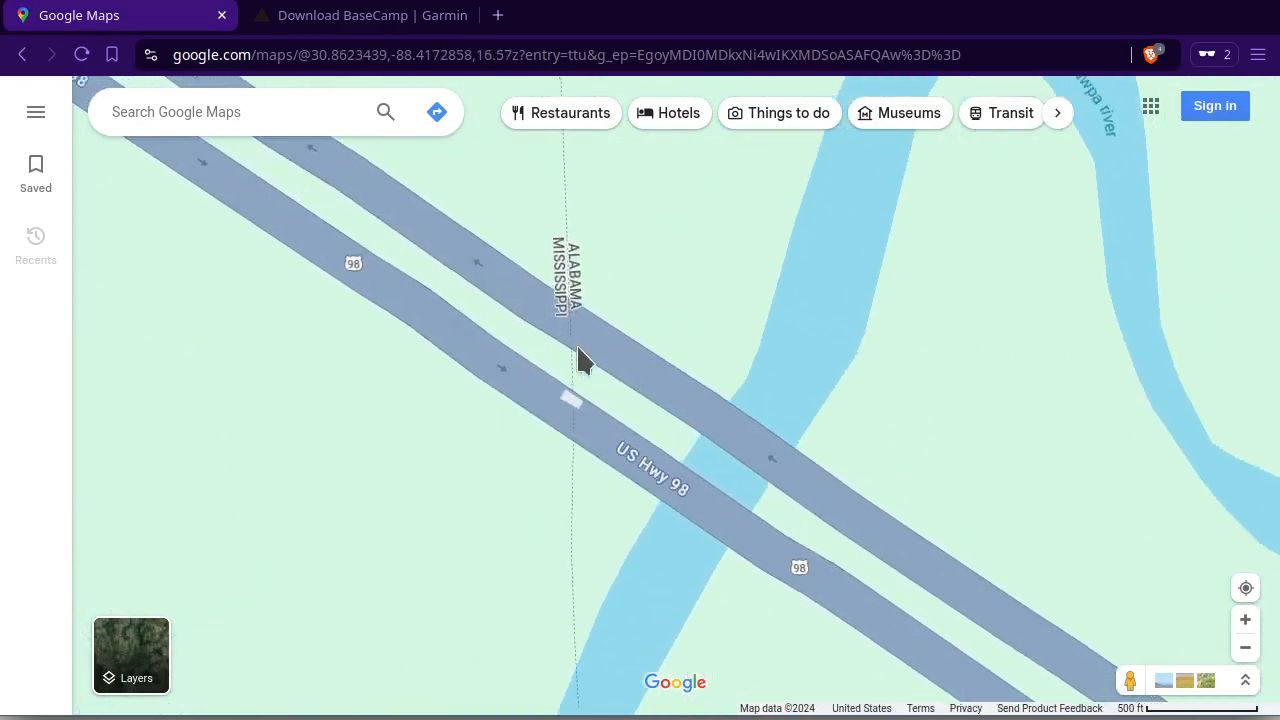
scroll(566, 388, "up", 3)
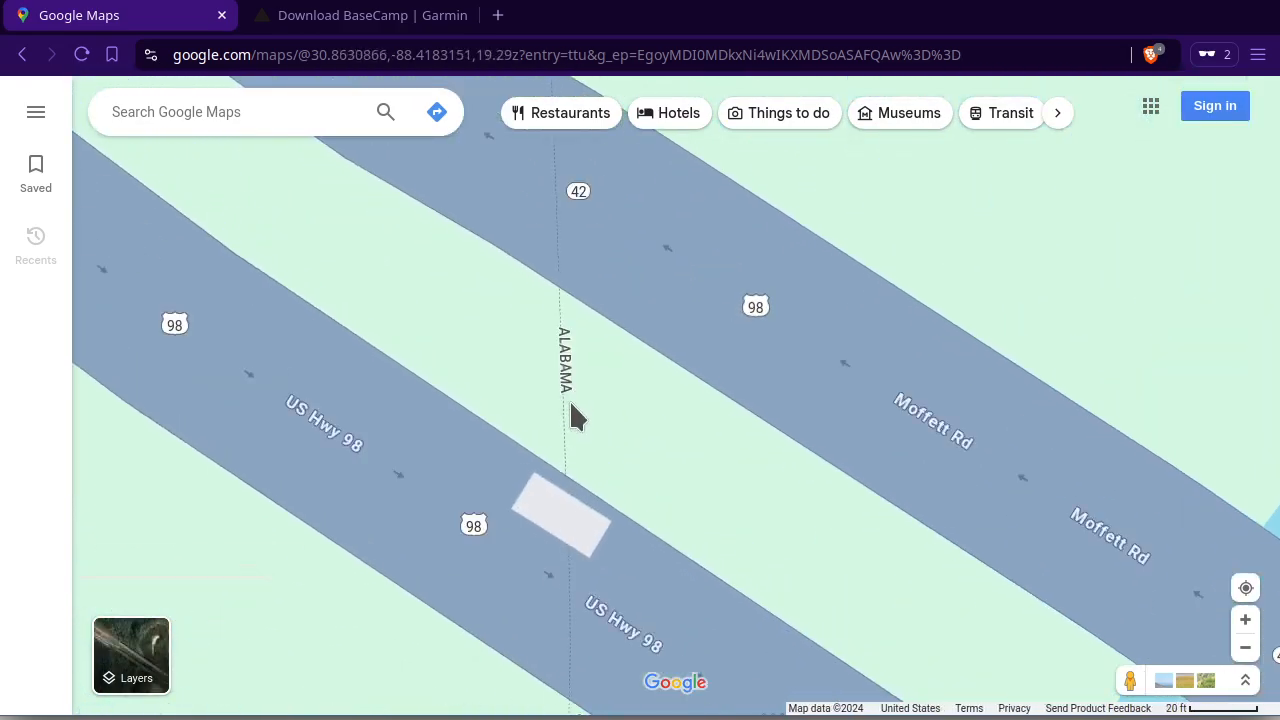
right_click(563, 382)
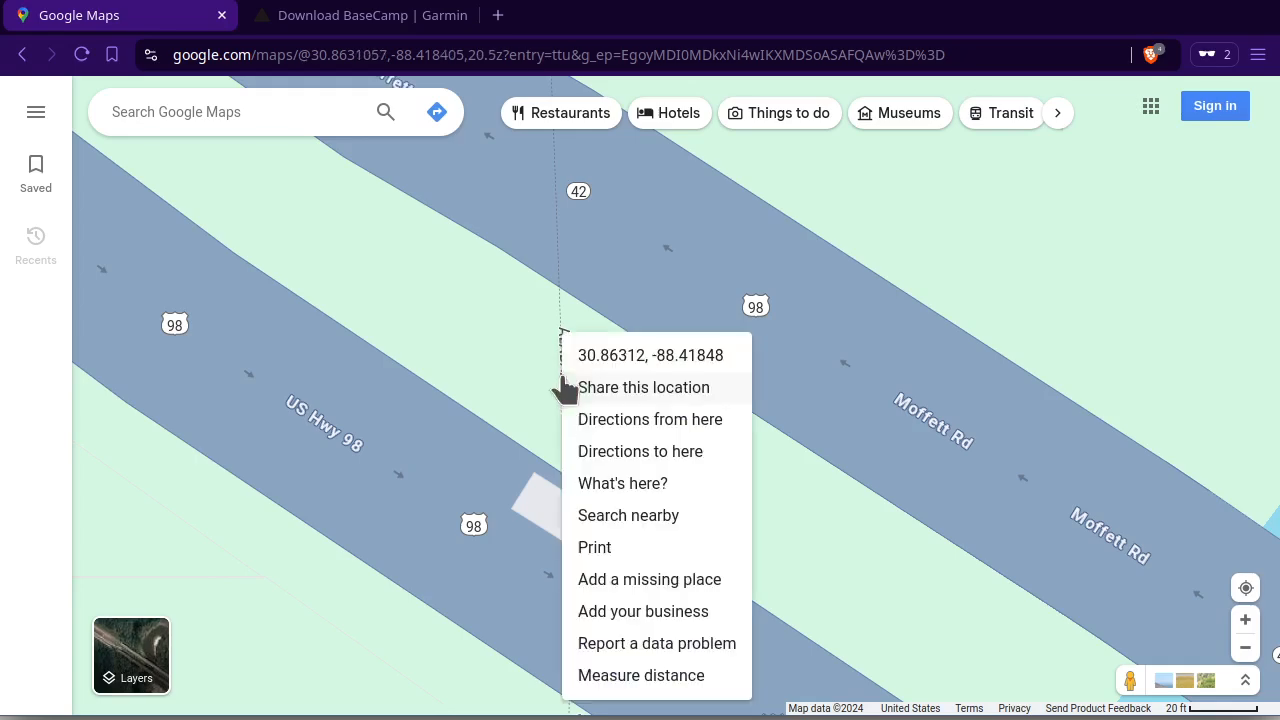
left_click(672, 358)
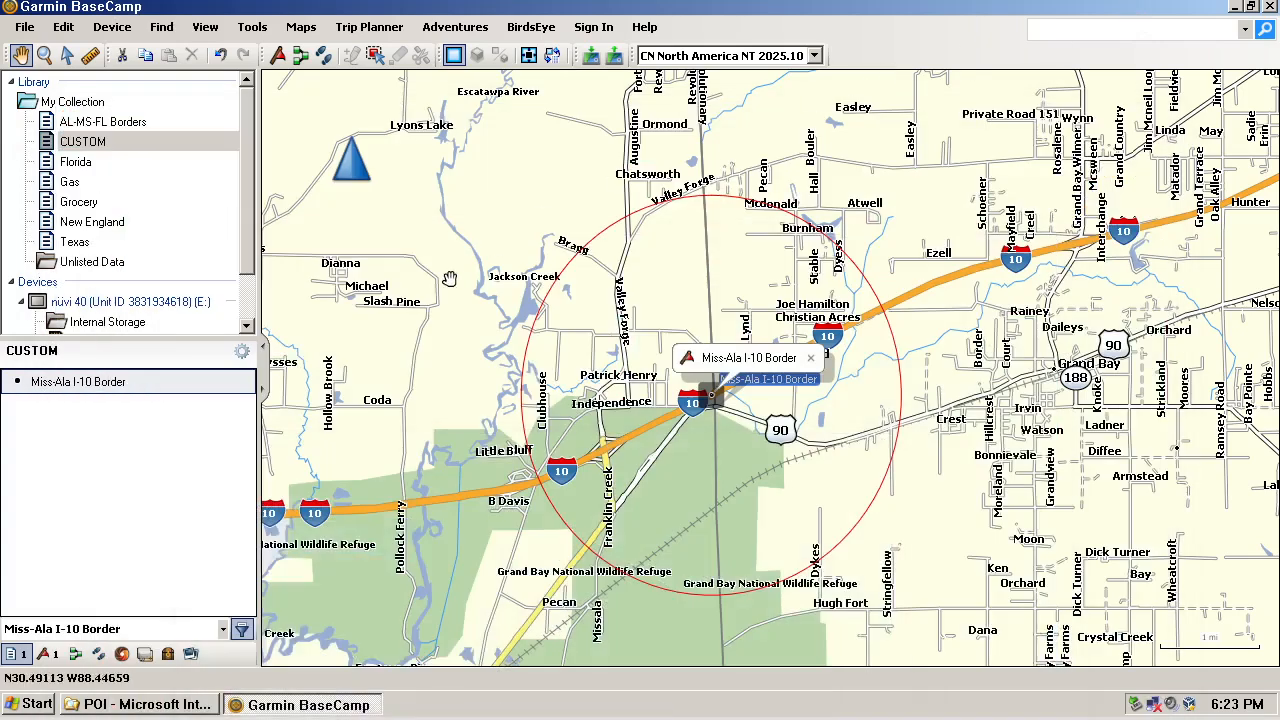
Step: Switch to BaseCamp and place another new waypoint in the CUSTOM list at an arbitrary spot northwest of the I-10 border waypoint
left_click(24, 27)
mouse_move(252, 47)
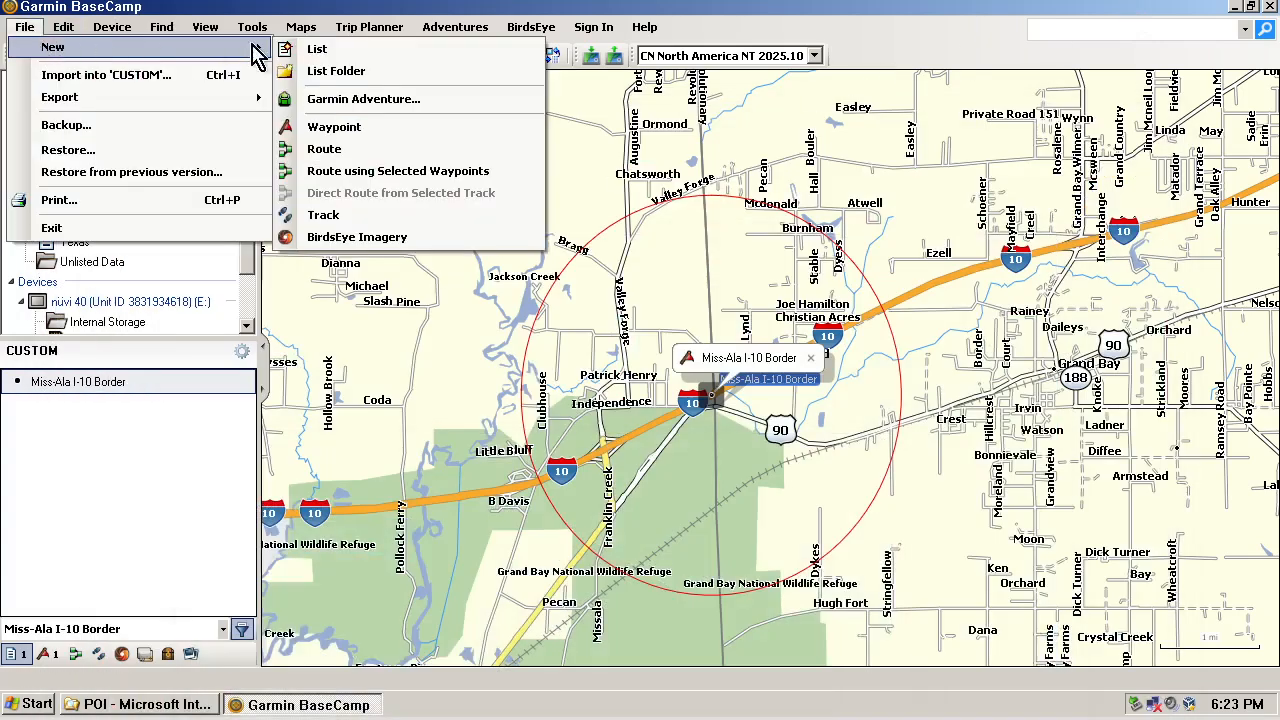
left_click(334, 126)
left_click(509, 180)
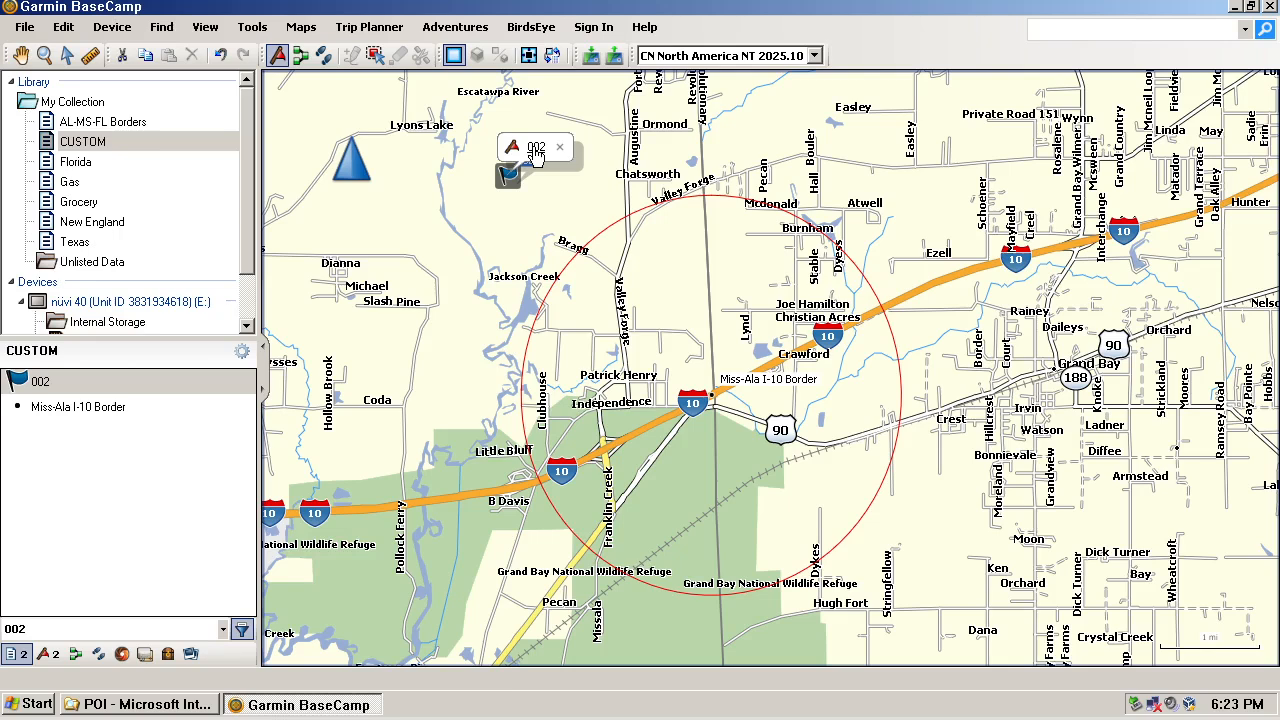
Step: Name the new waypoint Miss-Ala US-98 Border and change its symbol to the small black dot marker
left_click(536, 150)
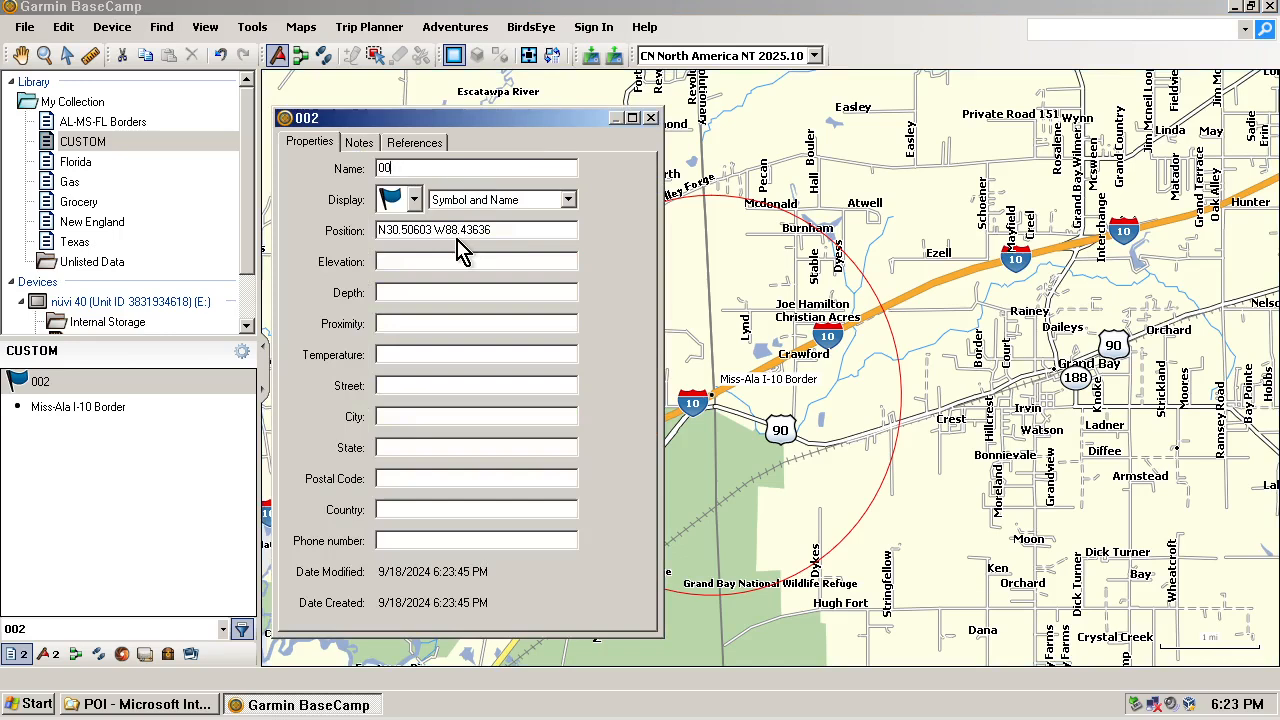
type("Miss-Ala ")
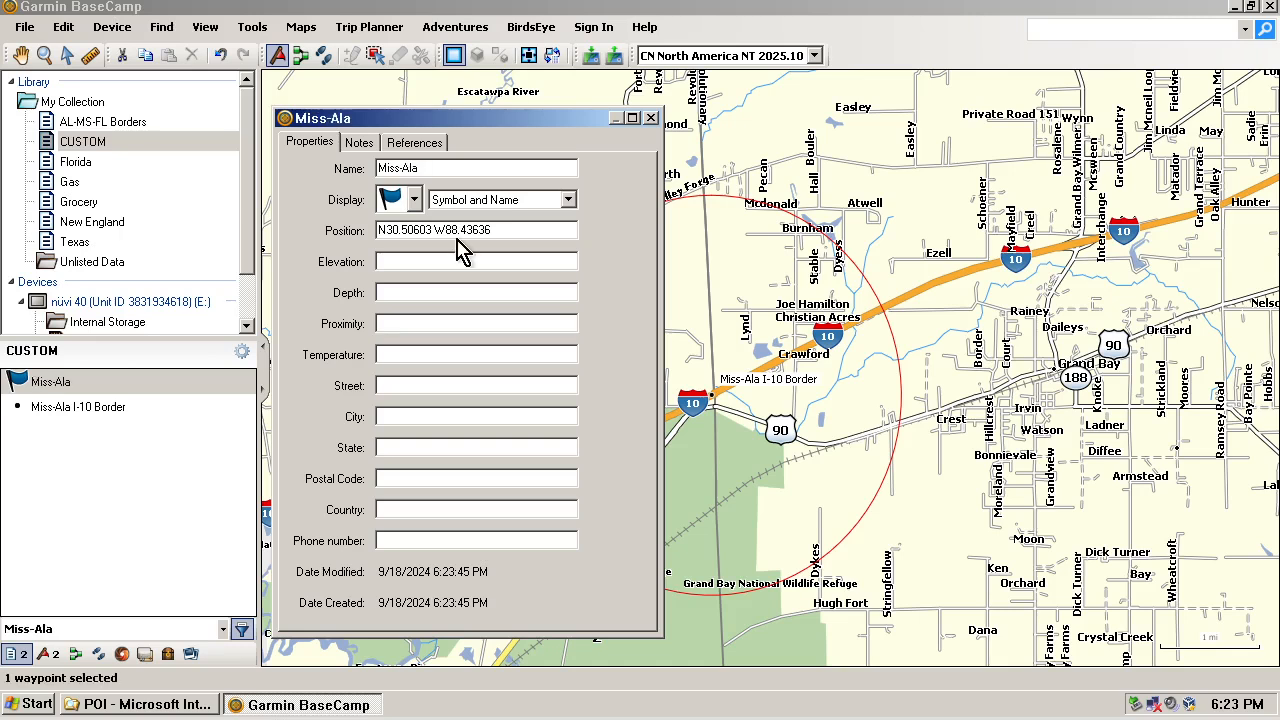
type("US-98 Border")
key("Return")
left_click(409, 200)
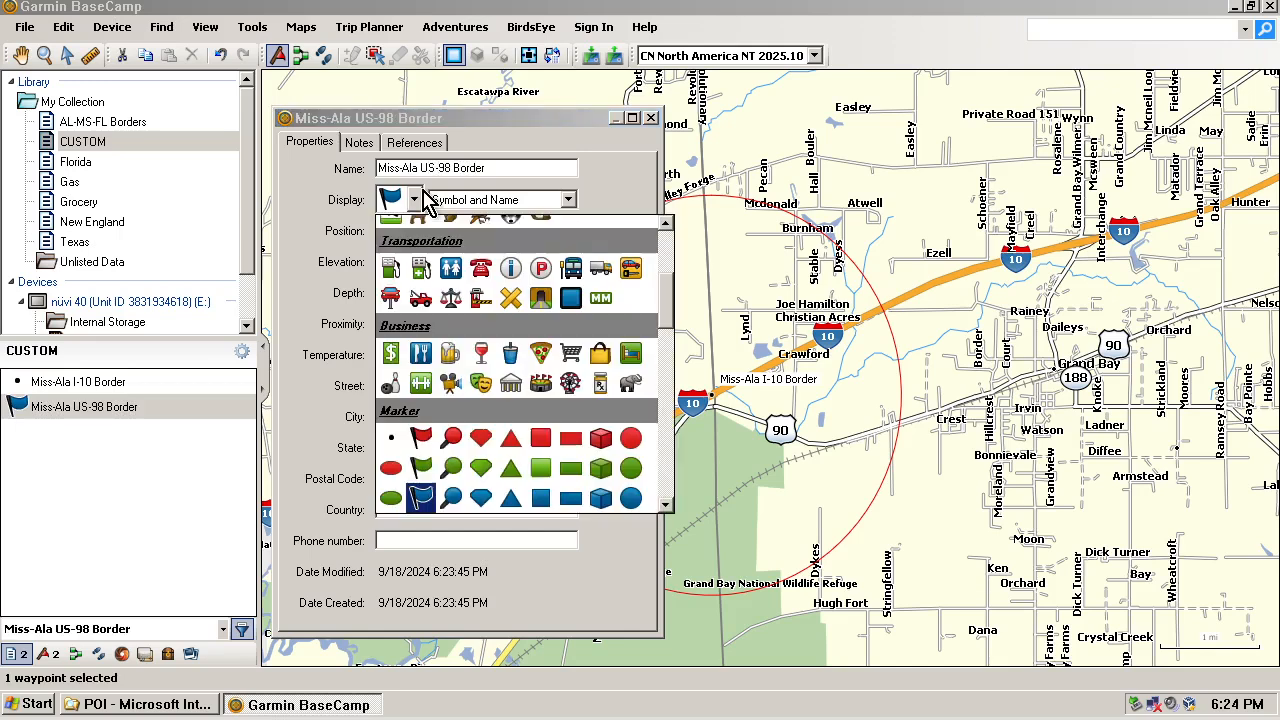
left_click(391, 438)
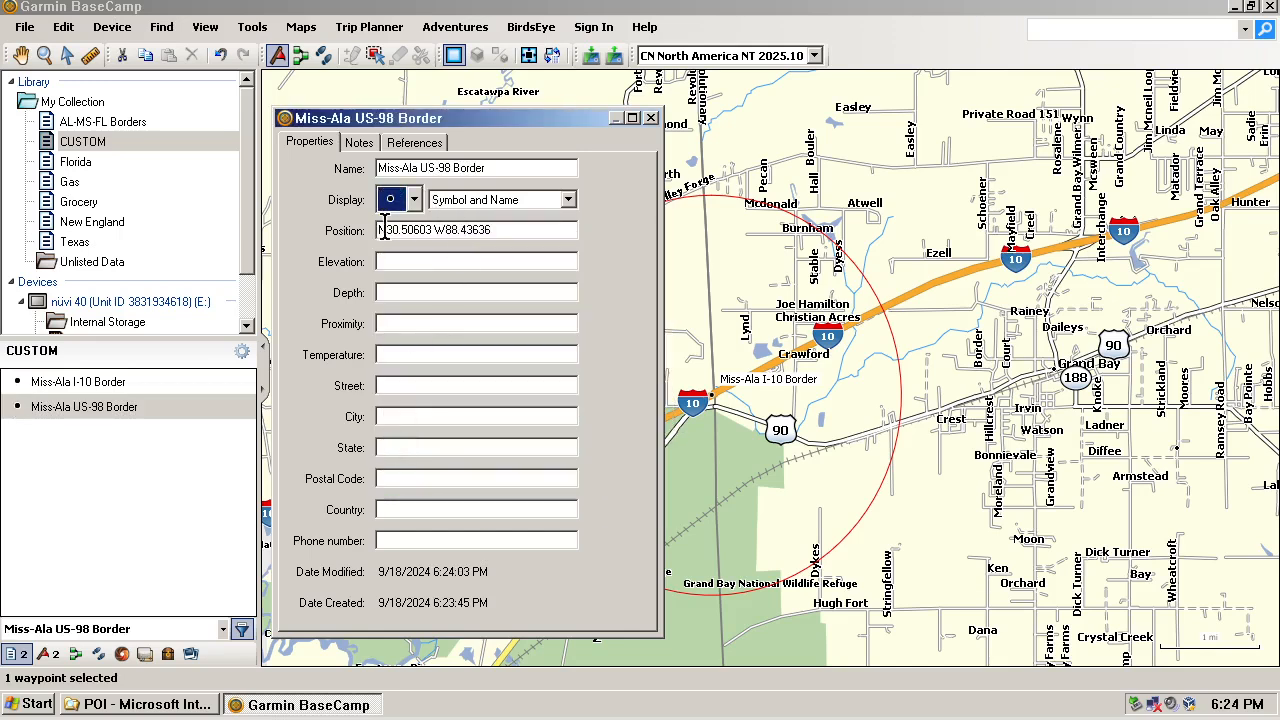
Step: Replace the US-98 waypoint's position with the copied coordinates N30.86312 W88.41848 and center the map on it
left_click(526, 230)
key("BackSpace")
key("BackSpace")
key("BackSpace")
key("BackSpace")
key("BackSpace")
key("BackSpace")
key("BackSpace")
key("BackSpace")
key("BackSpace")
key("BackSpace")
key("BackSpace")
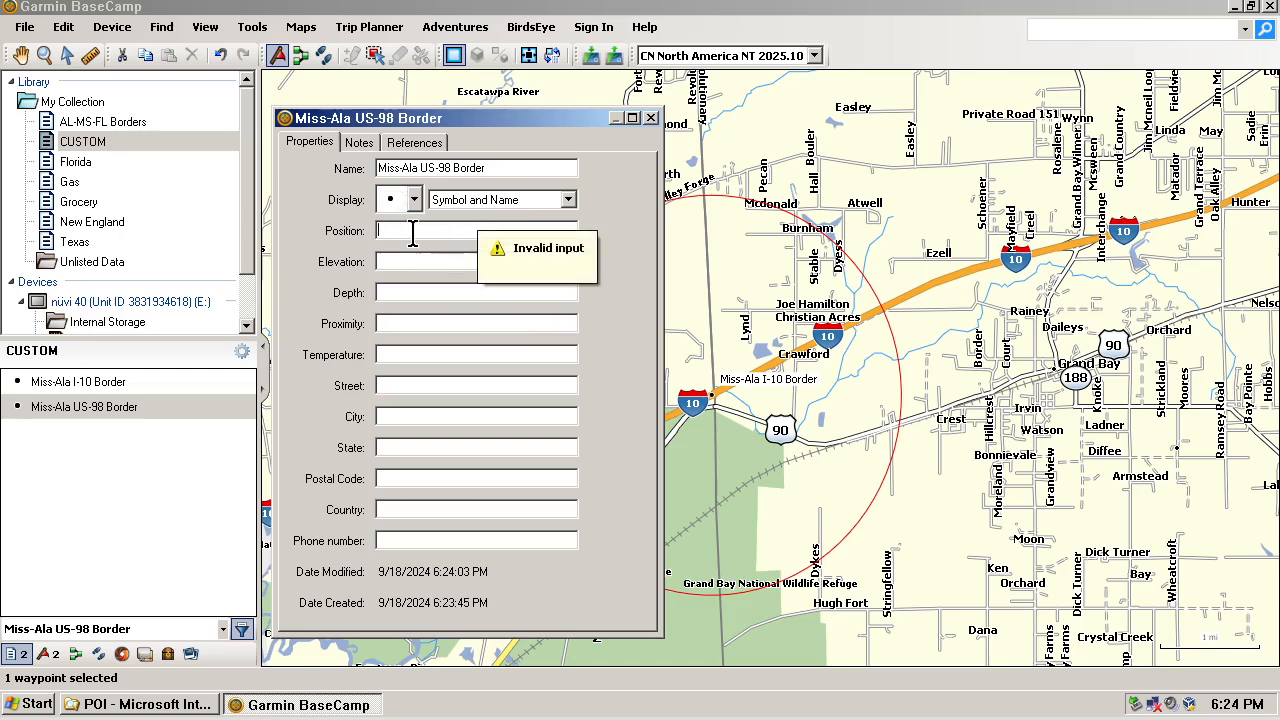
right_click(416, 231)
left_click(445, 301)
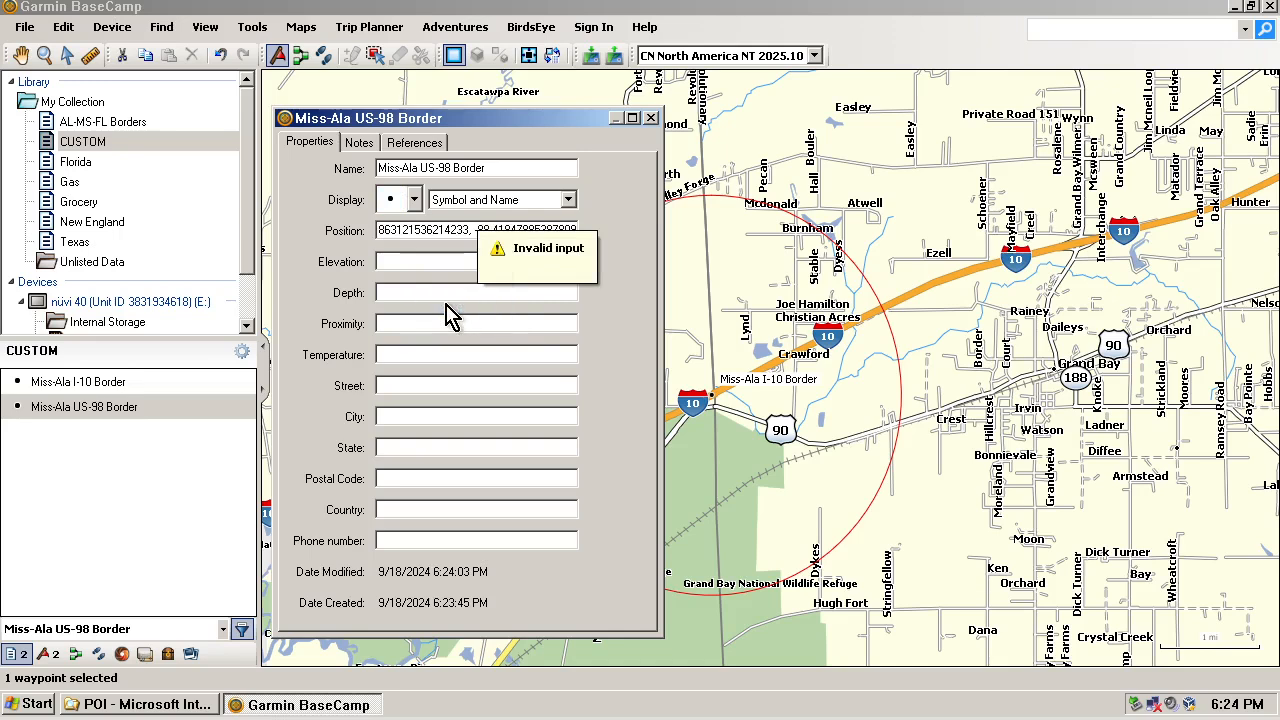
left_click(402, 262)
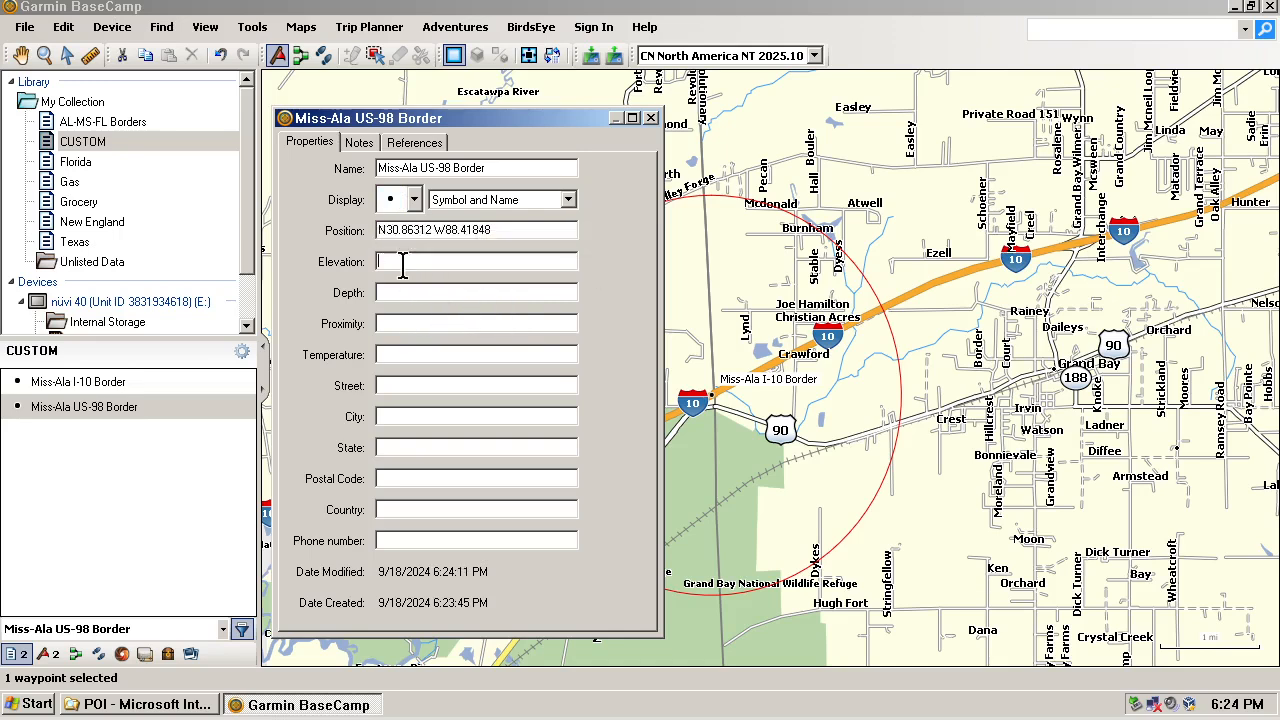
left_click(79, 412)
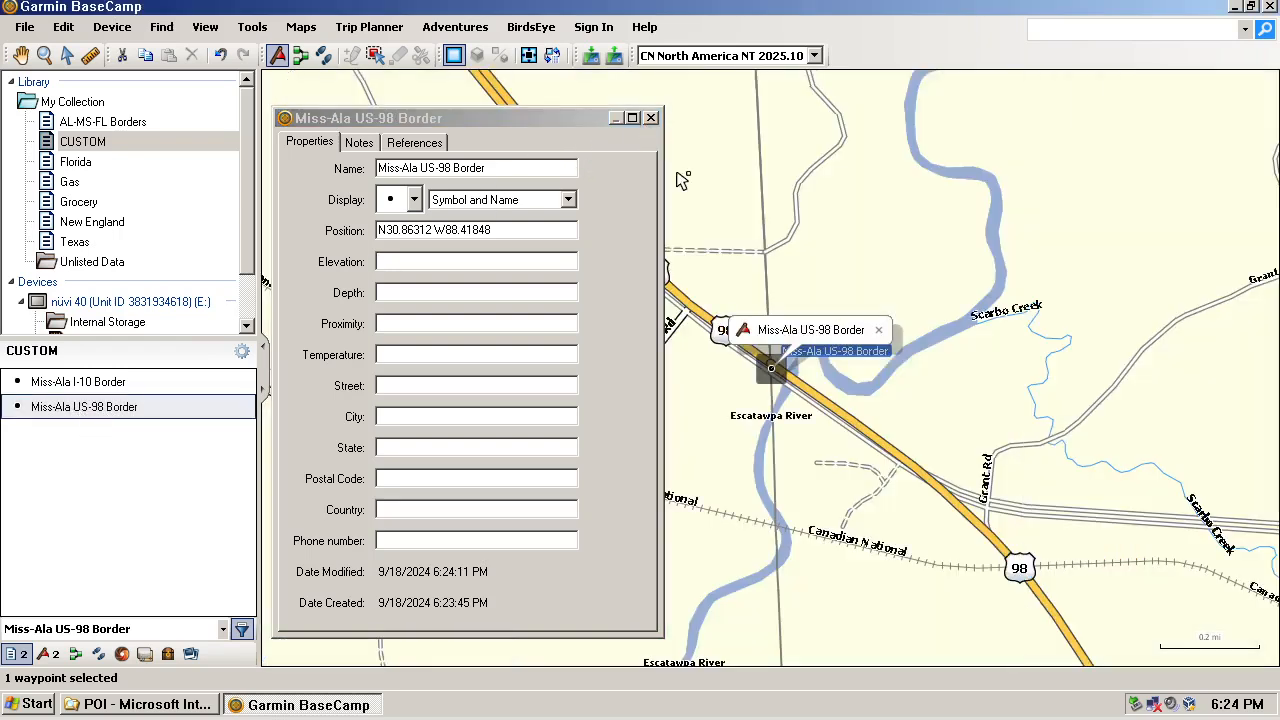
Step: Set the proximity distance of the Miss-Ala US-98 Border waypoint to 2 mi and close its properties
left_click(400, 326)
type("2")
key("Return")
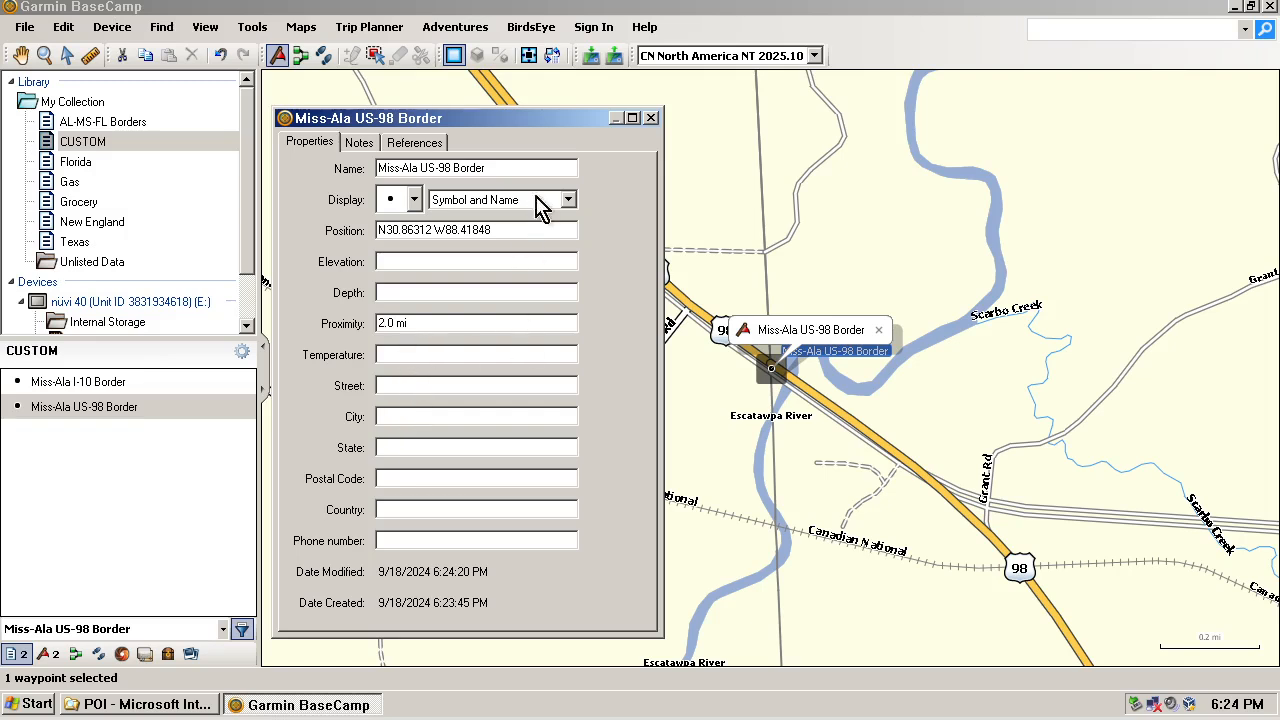
left_click(651, 119)
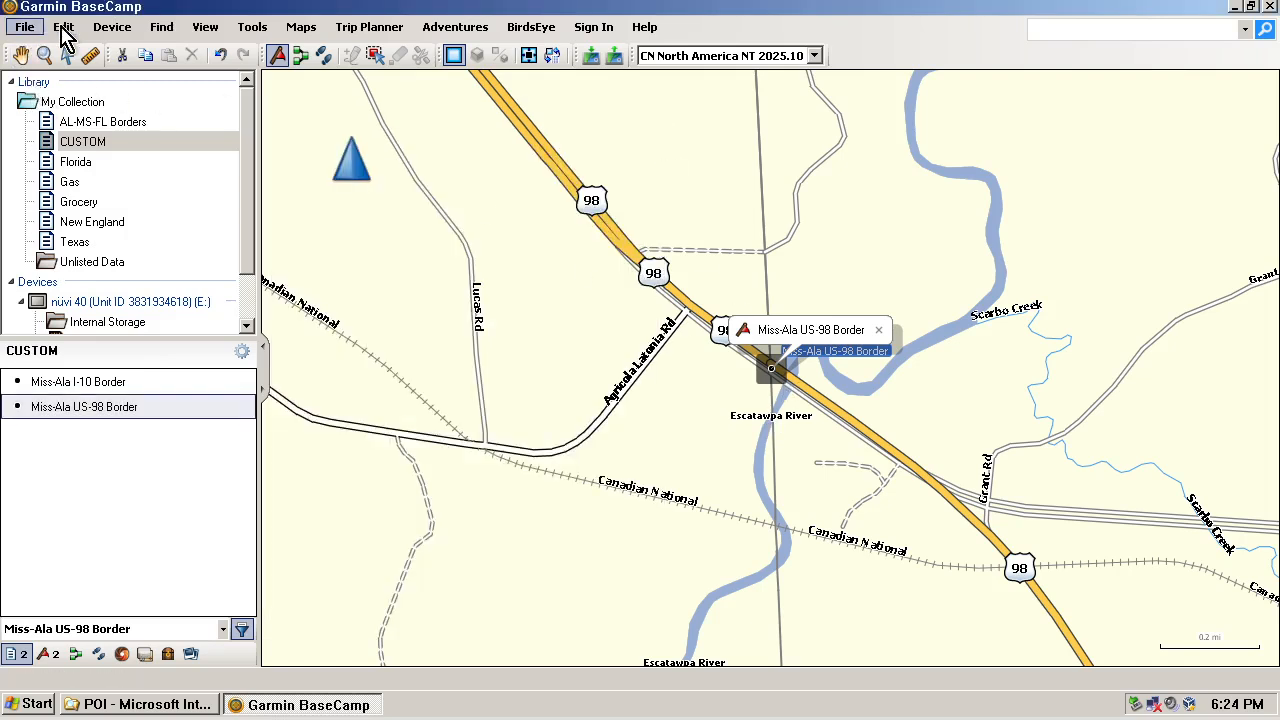
Step: Activate the Pan tool and examine the proximity circle around the US-98 border waypoint
left_click(252, 28)
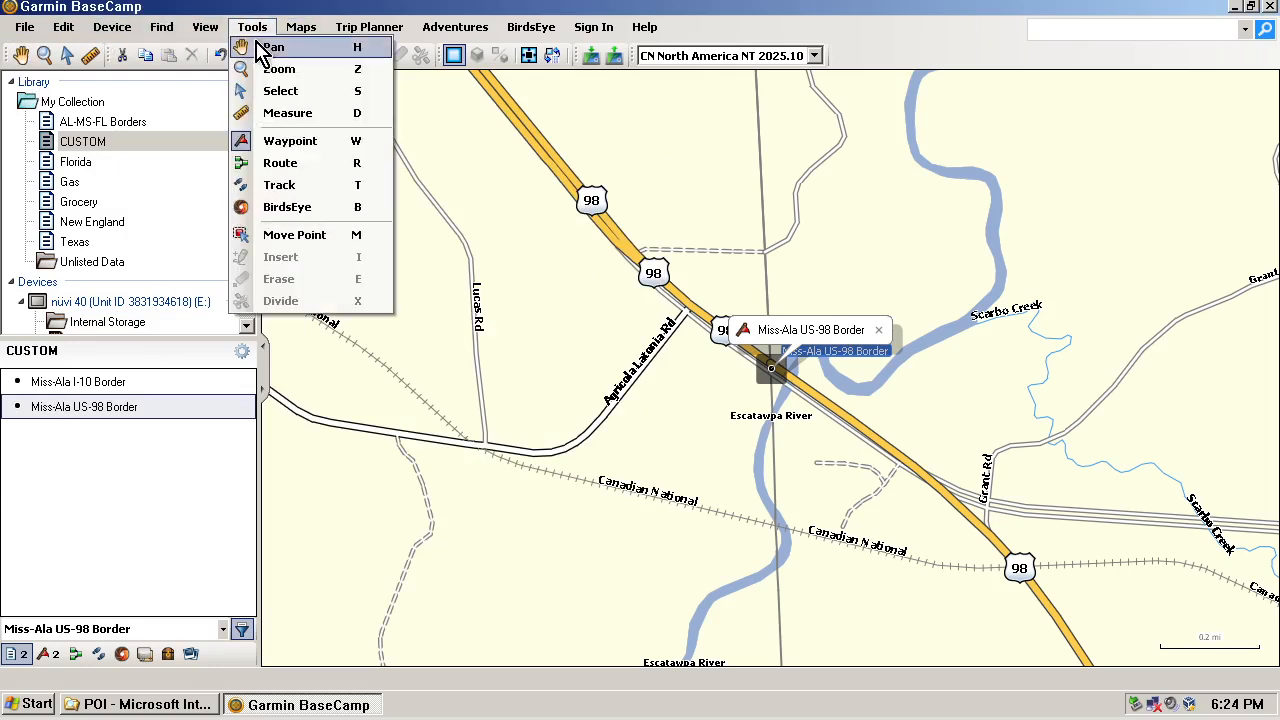
left_click(270, 47)
scroll(725, 395, "down", 2)
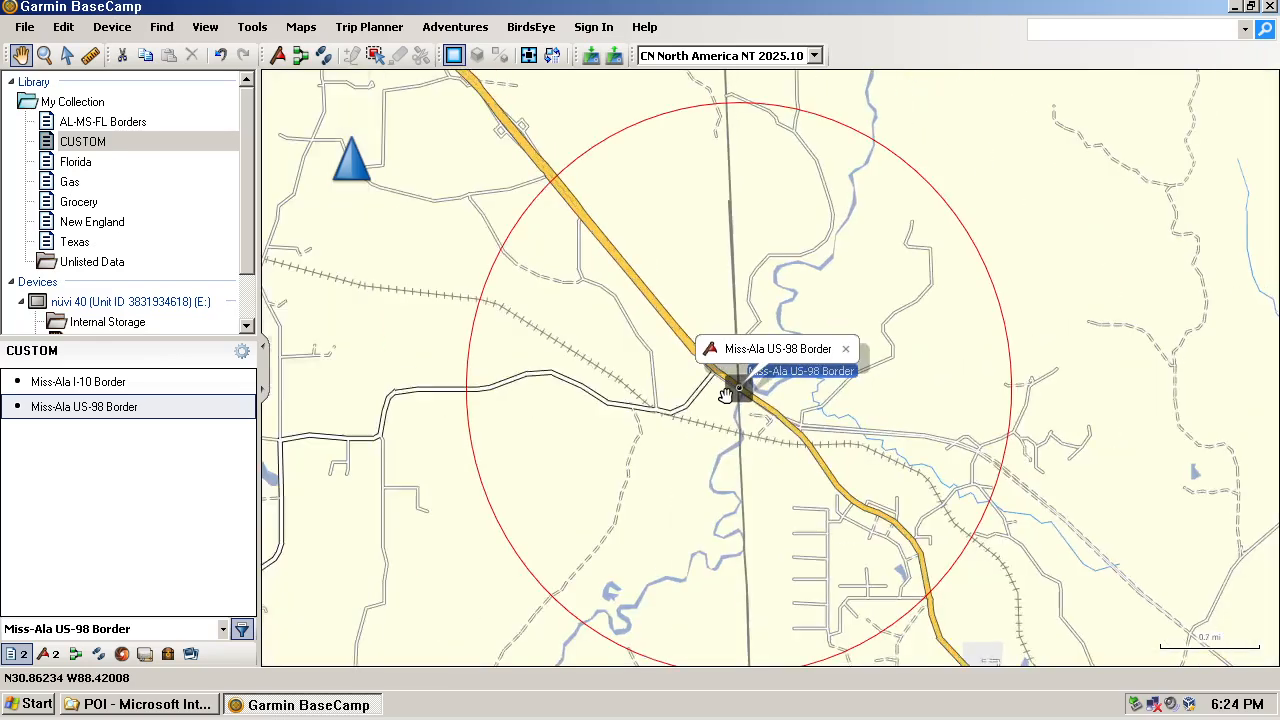
scroll(725, 395, "down", 1)
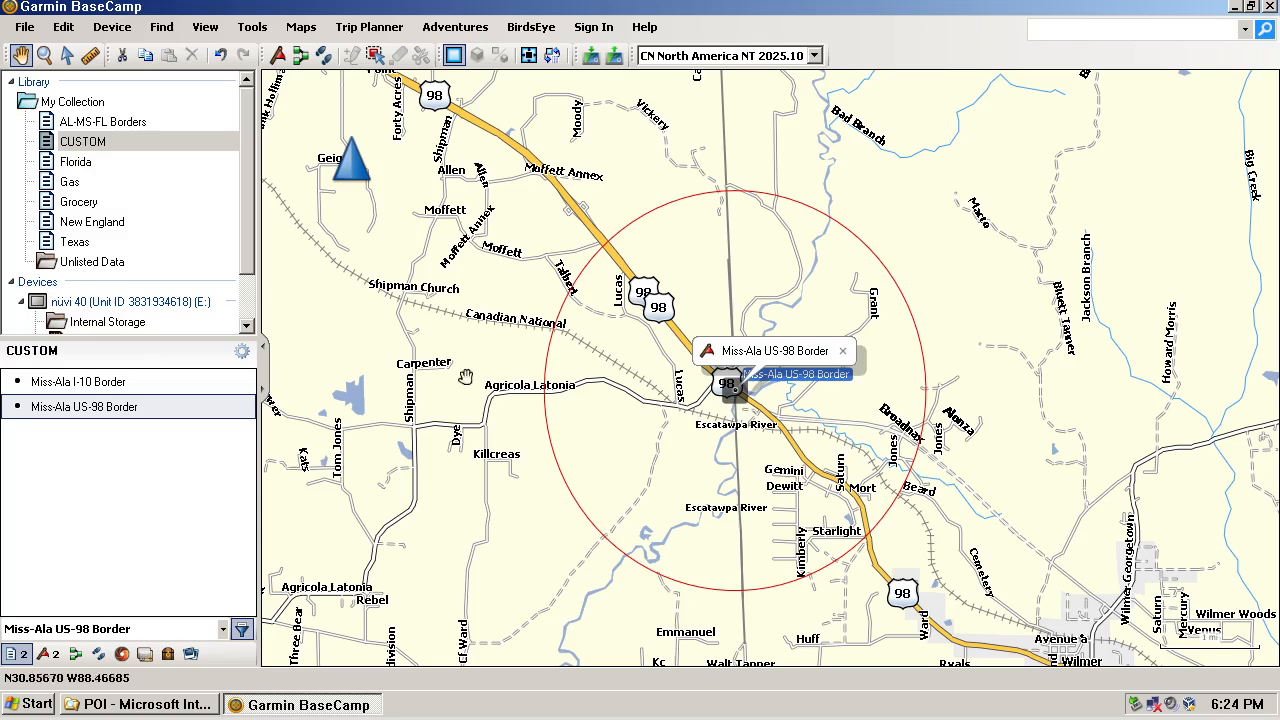
Step: Reopen the Miss-Ala US-98 Border waypoint's properties and set its proximity distance to 1 mi
double_click(78, 418)
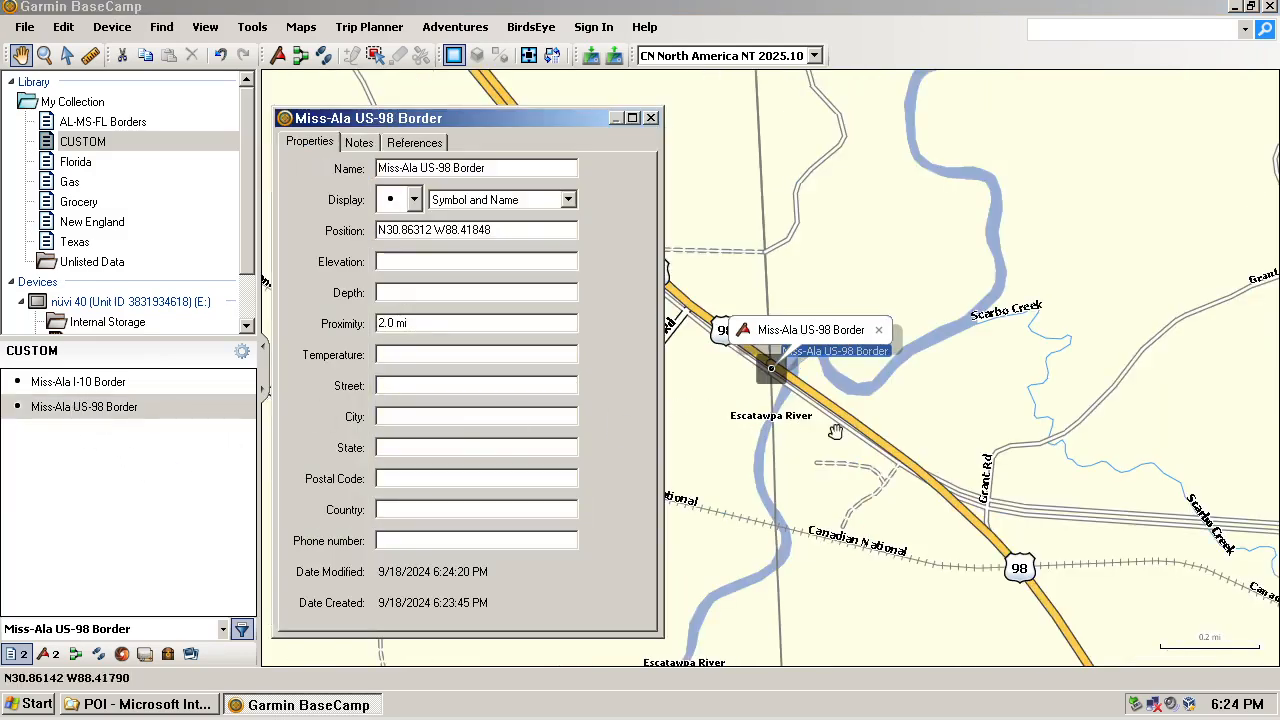
scroll(795, 398, "down", 4)
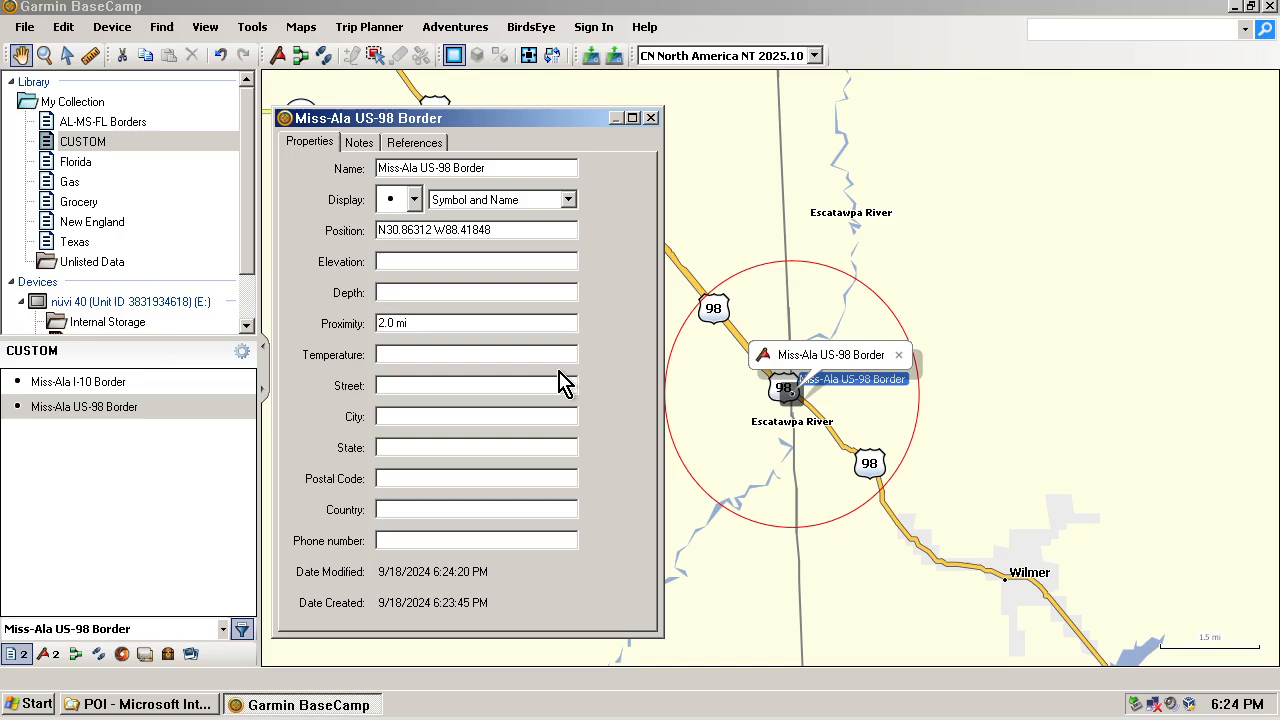
key("BackSpace")
type("1")
key("Return")
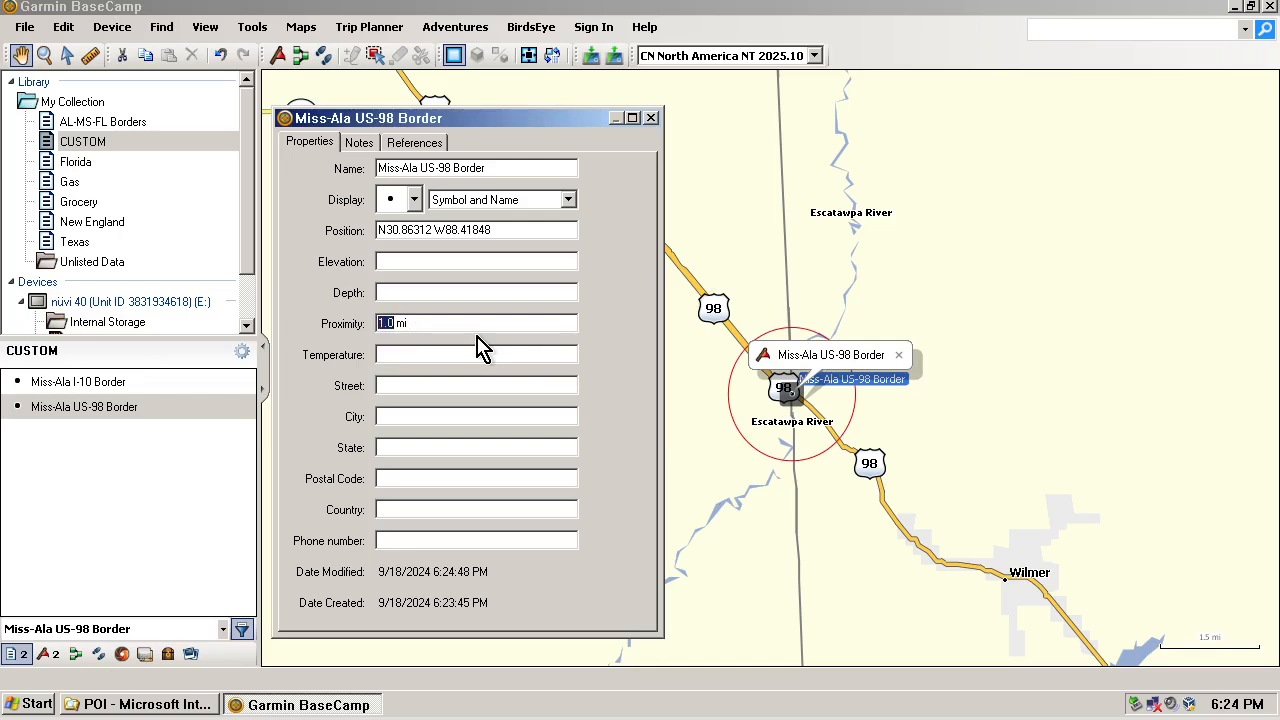
Step: Try a smaller proximity distance for the Miss-Ala US-98 Border waypoint, set it to 2 mi, and close its properties
type("0")
key("Return")
left_click(388, 323)
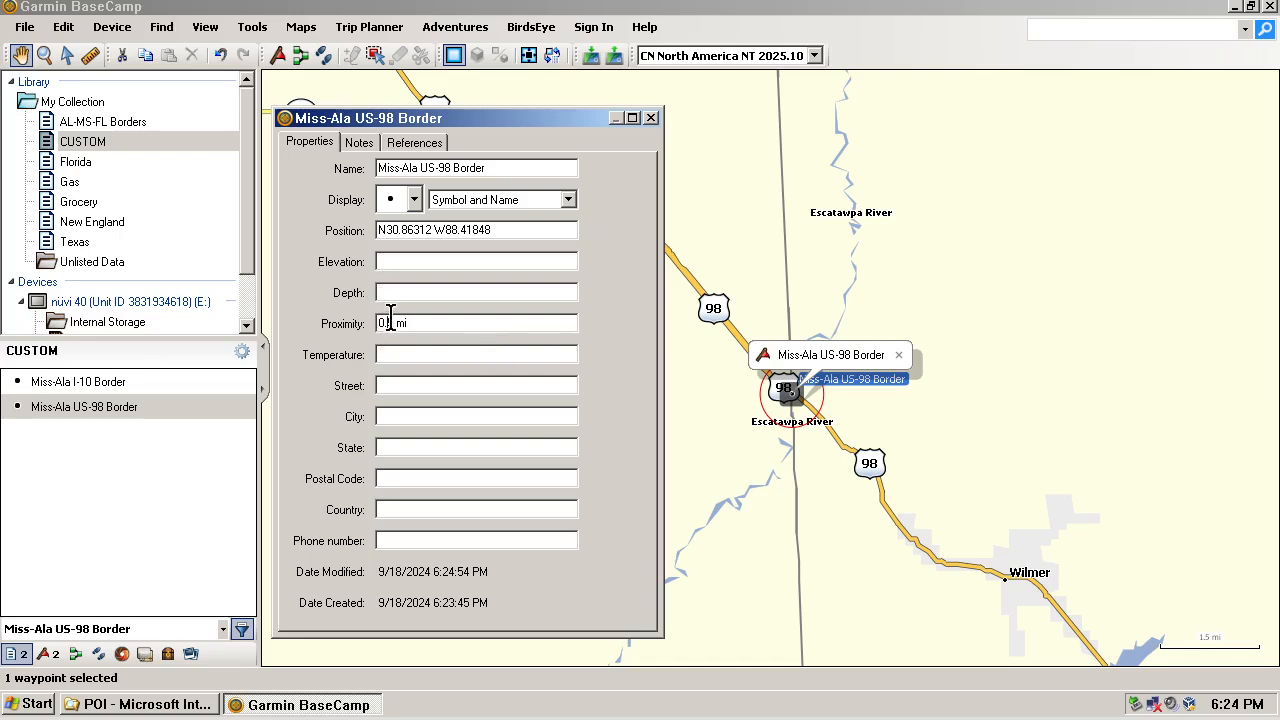
type("2")
key("Return")
type("2")
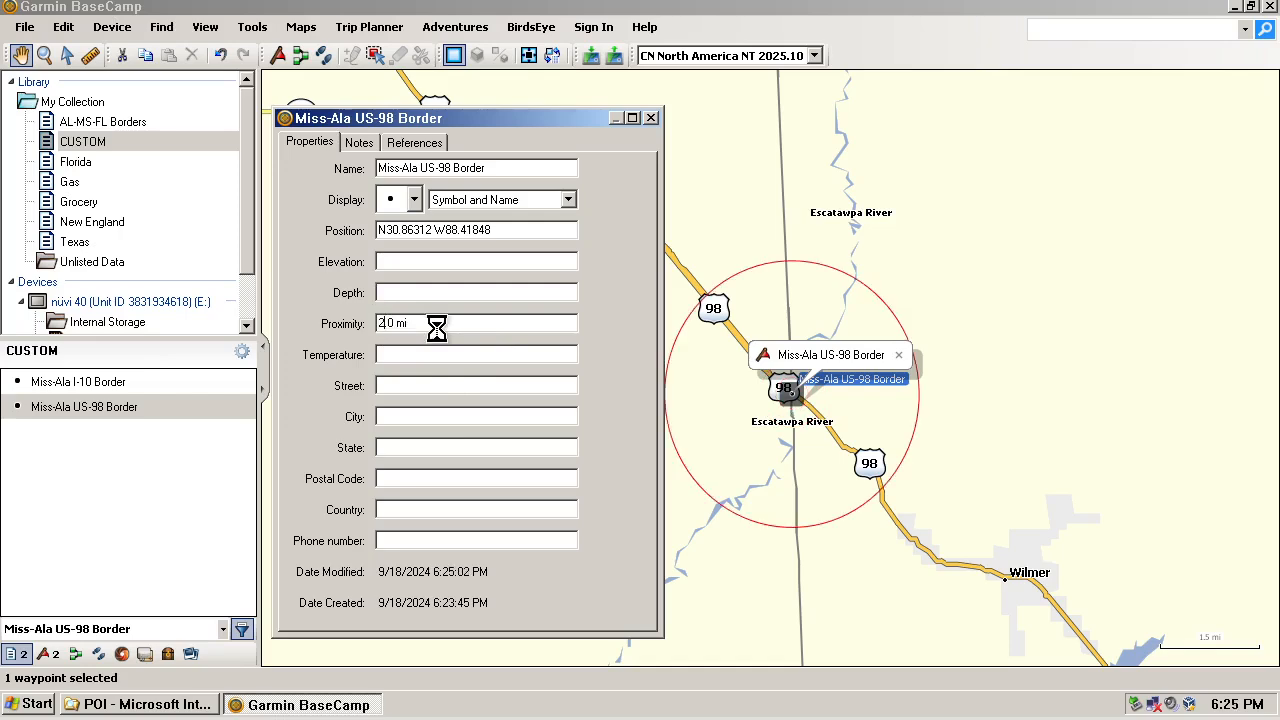
key("Return")
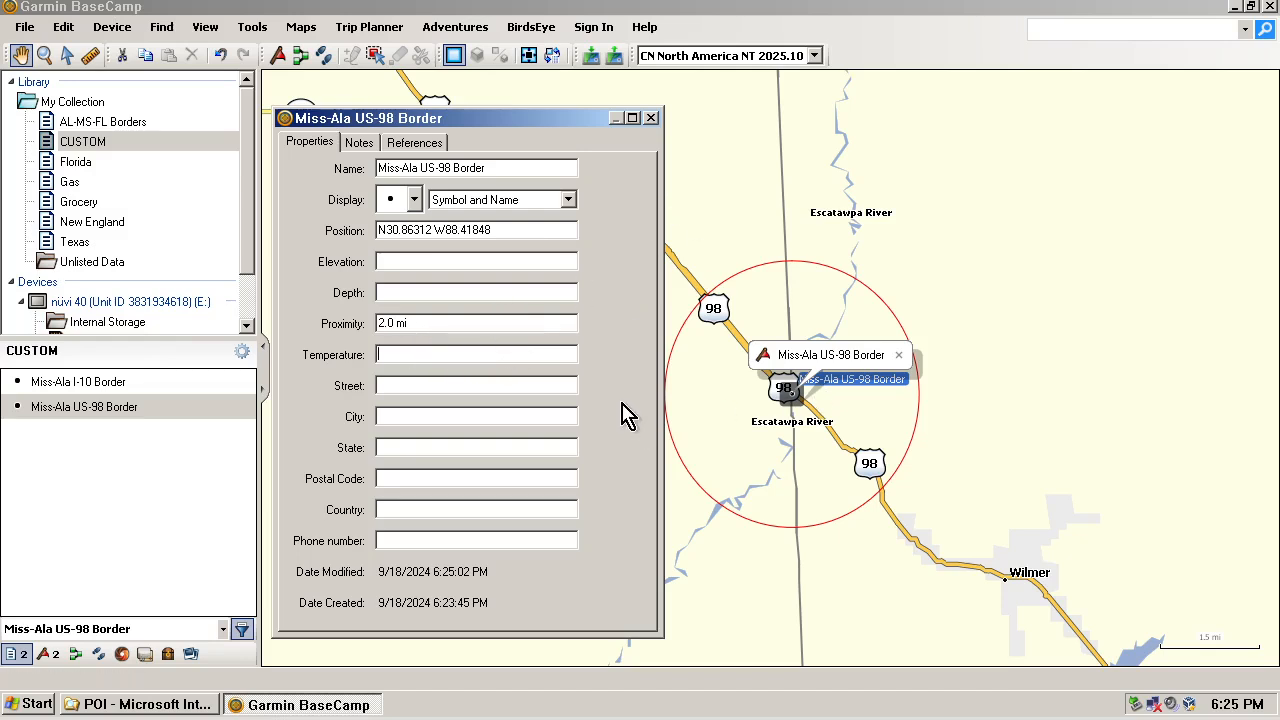
left_click(650, 118)
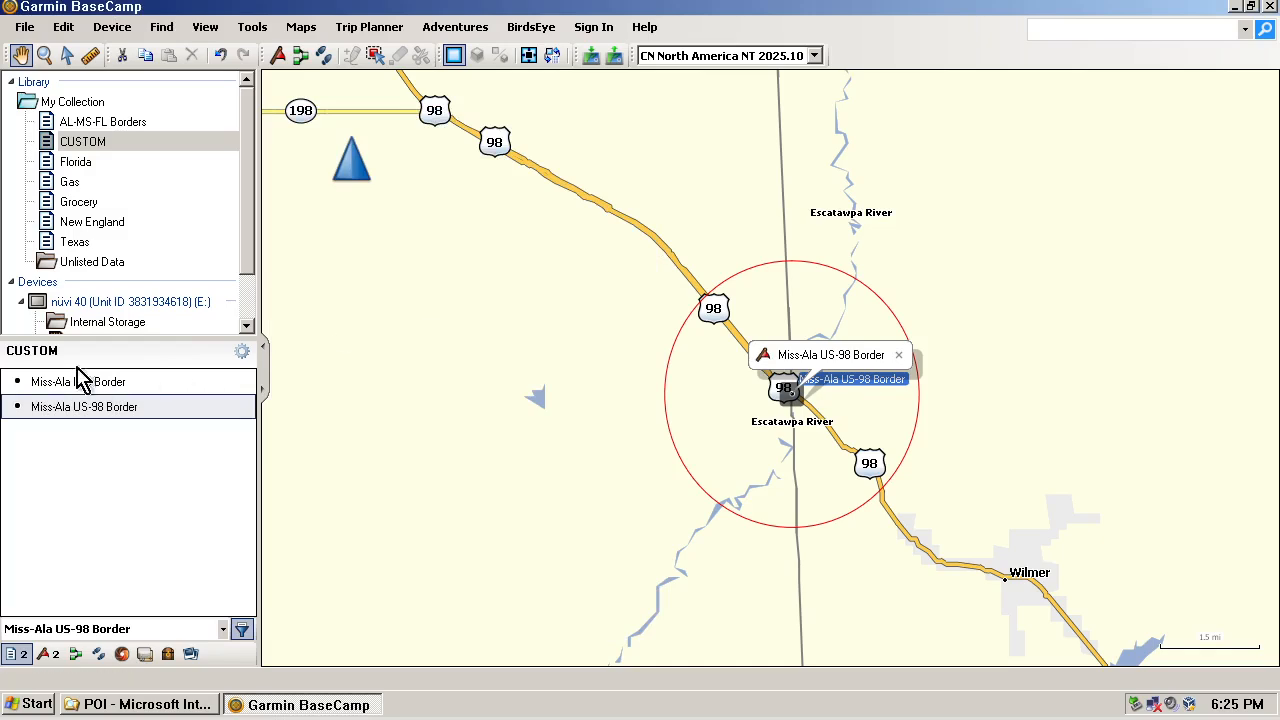
Step: Show the I-10 and US-98 border waypoints alternately on the map and select the CUSTOM list
left_click(80, 385)
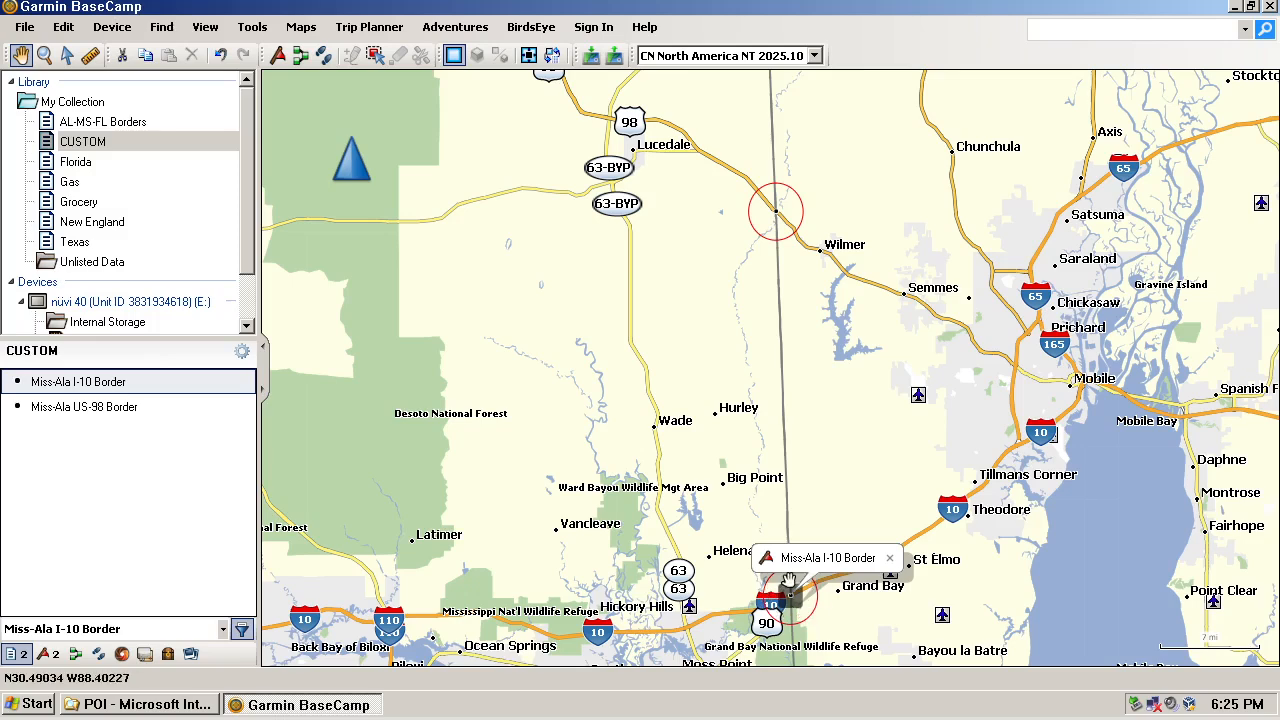
left_click(115, 416)
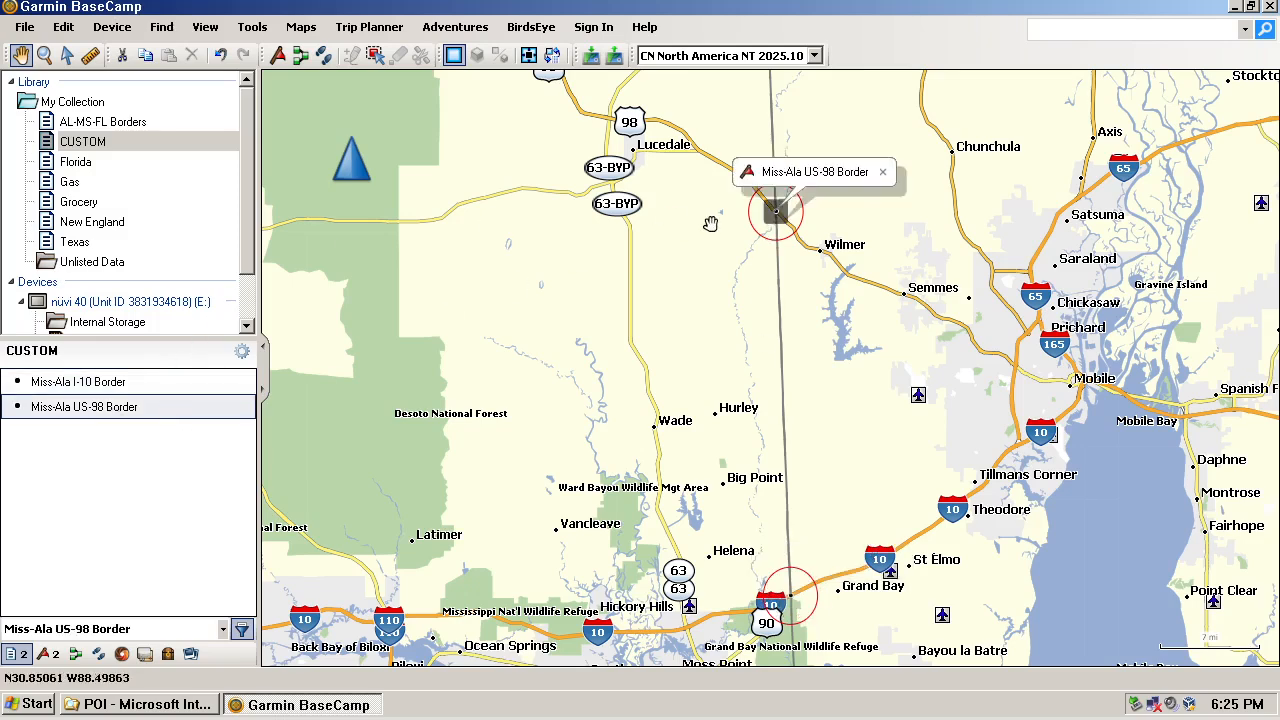
left_click(105, 384)
left_click(90, 412)
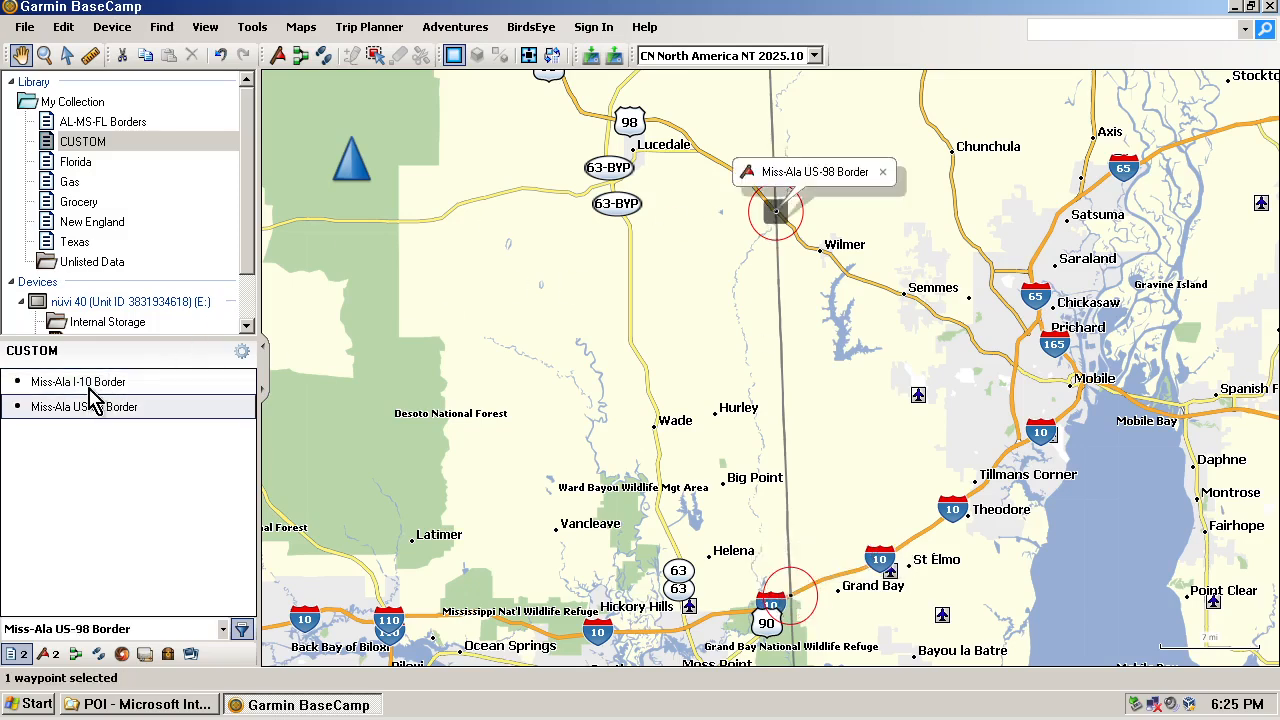
left_click(88, 386)
left_click(90, 410)
left_click(97, 148)
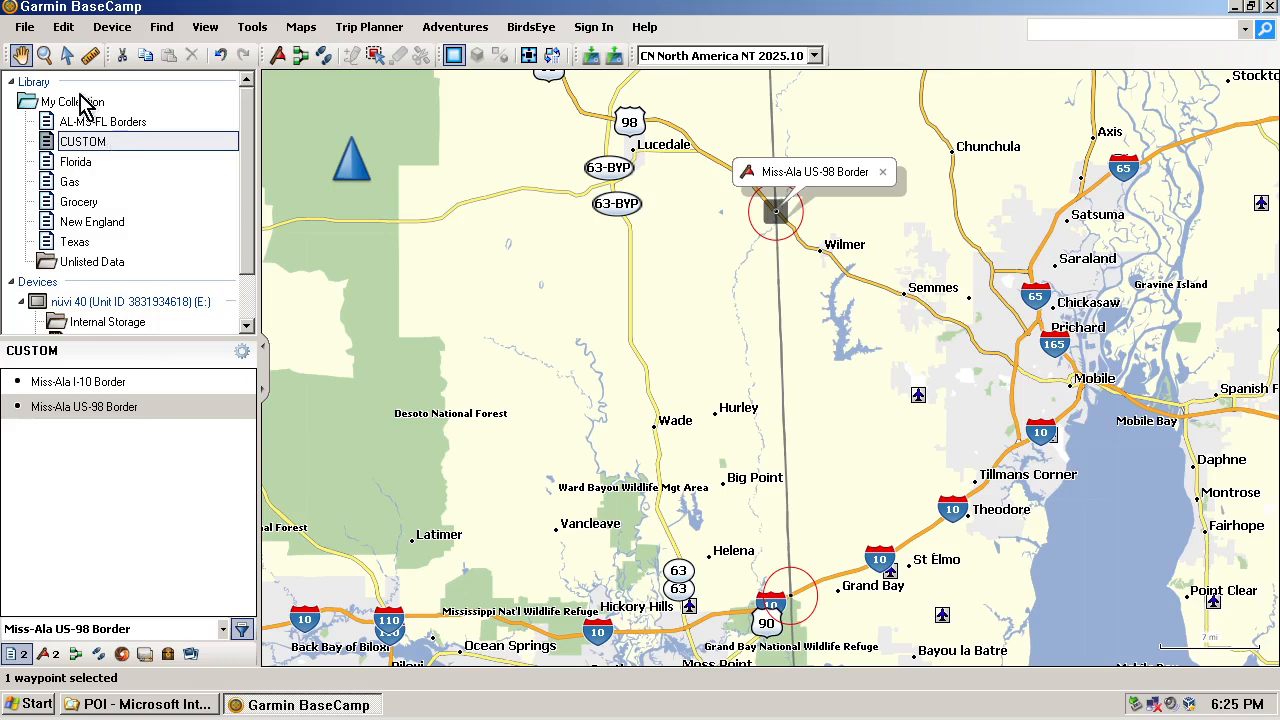
left_click(26, 30)
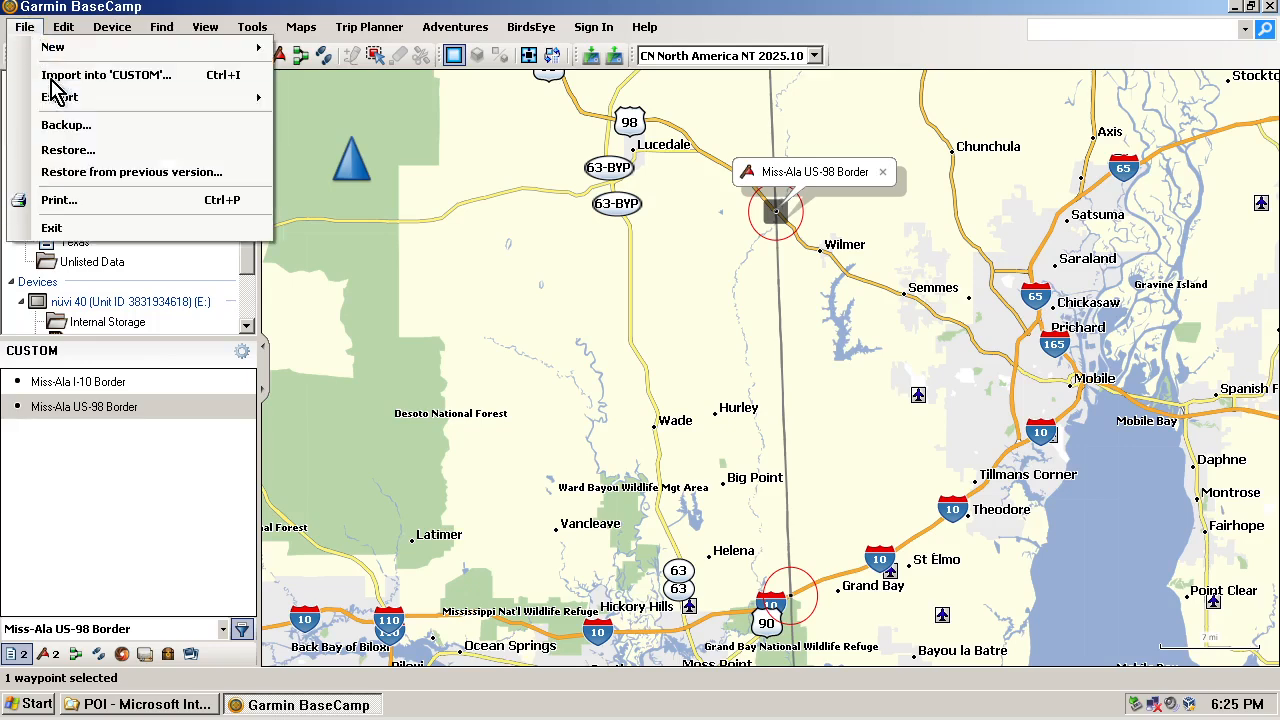
mouse_move(128, 106)
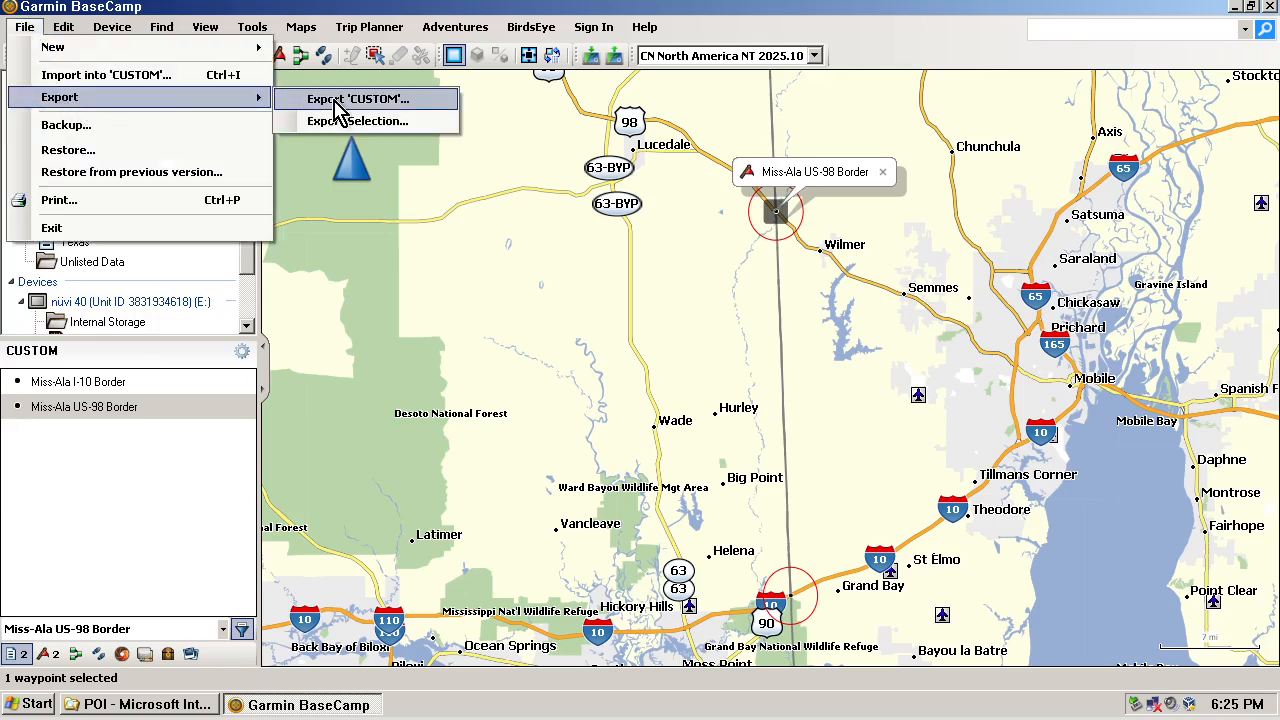
left_click(282, 5)
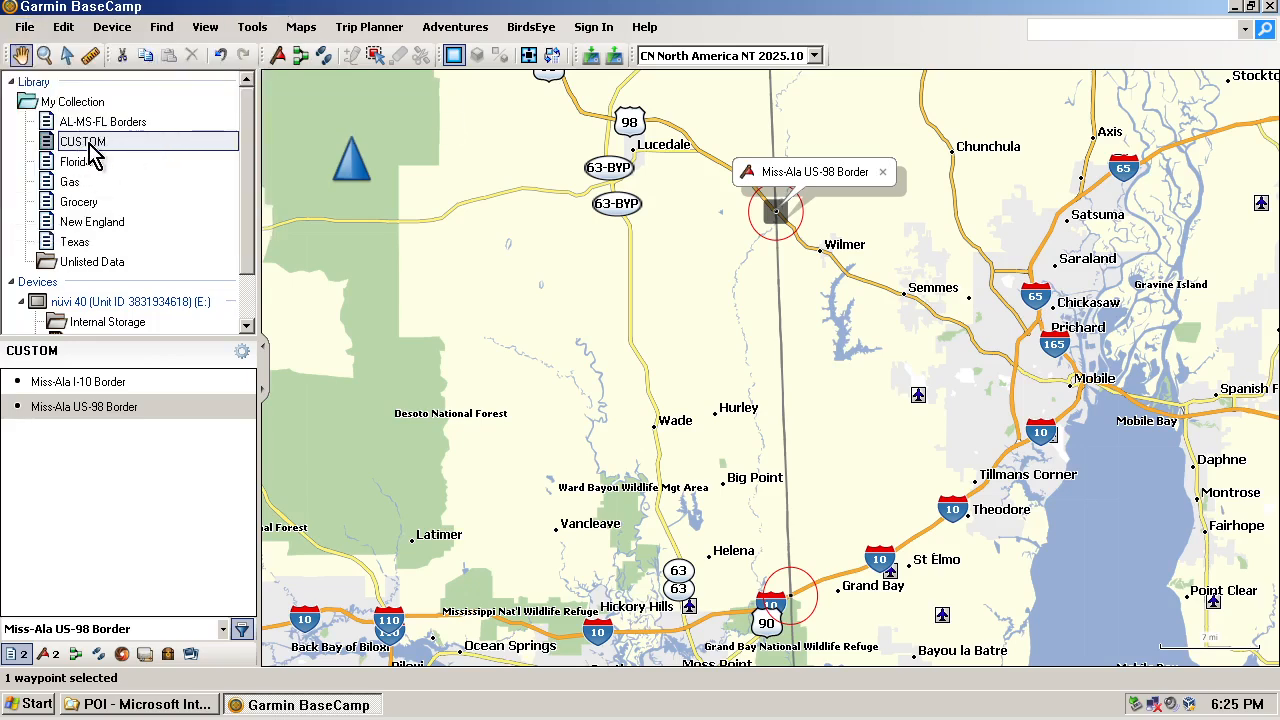
Step: Export the CUSTOM list to the Desktop as CUSTOM in GPS eXchange Format (*.gpx)
left_click(24, 27)
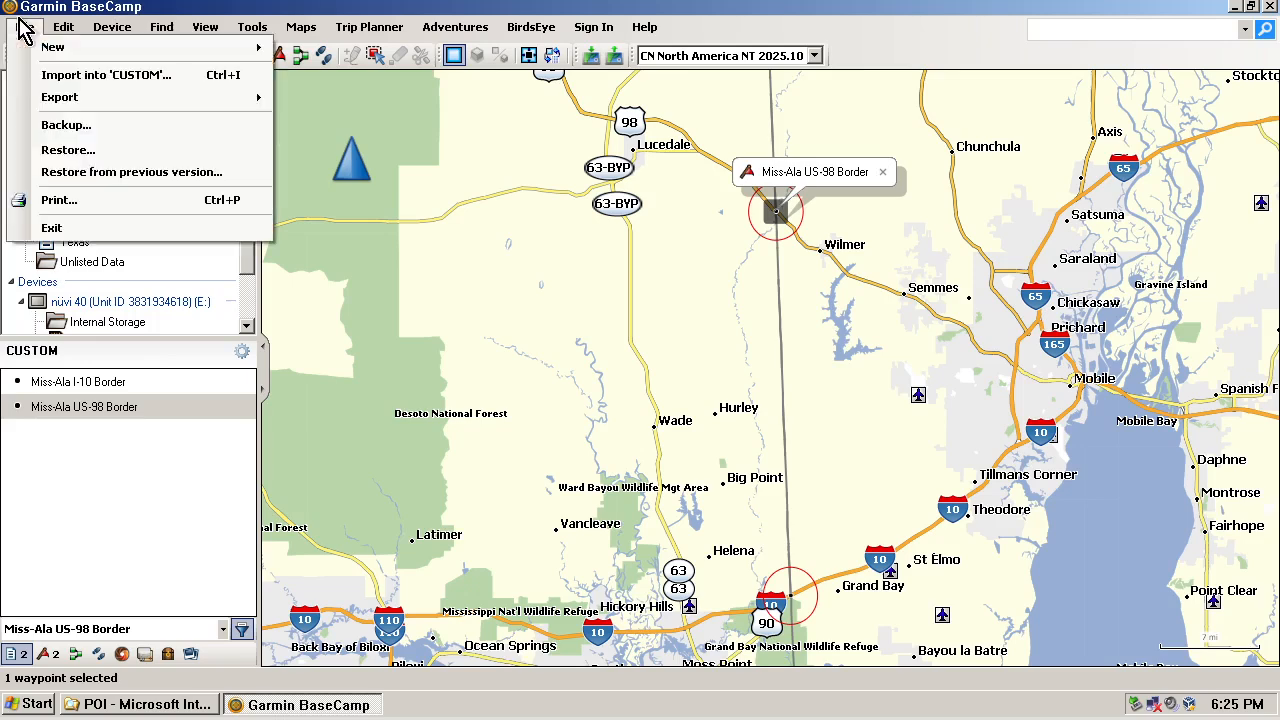
mouse_move(250, 97)
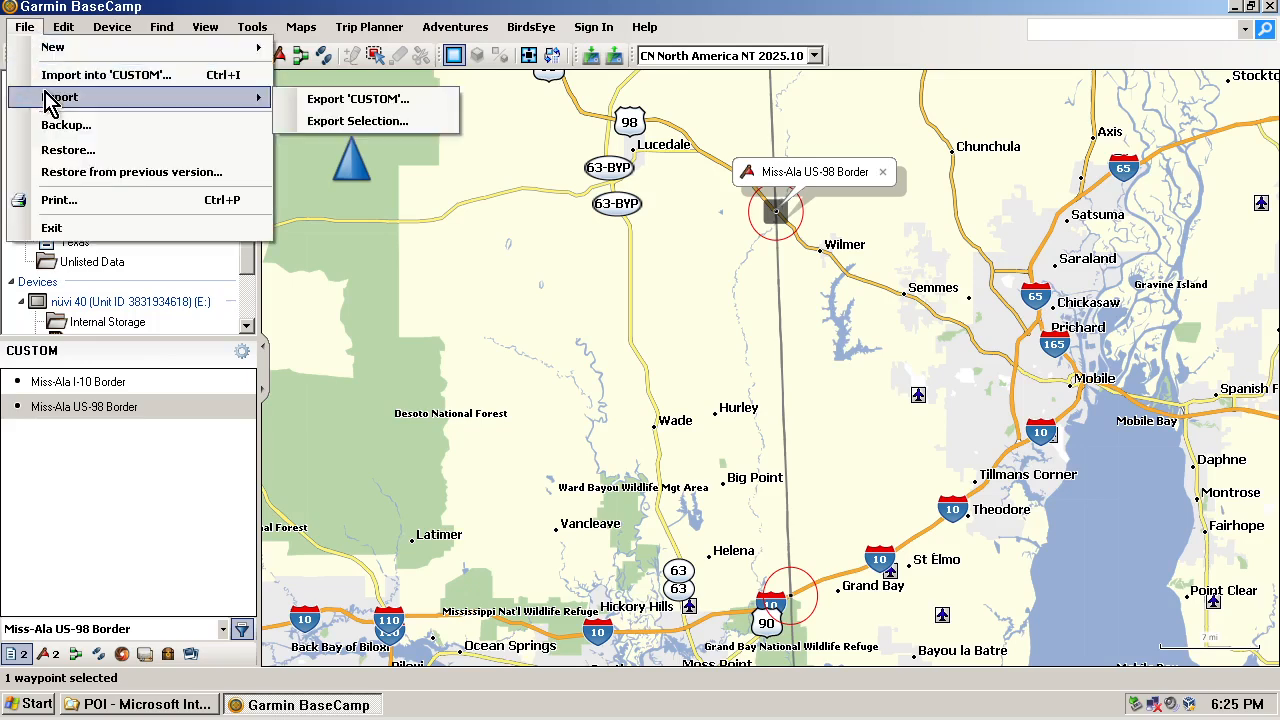
left_click(316, 100)
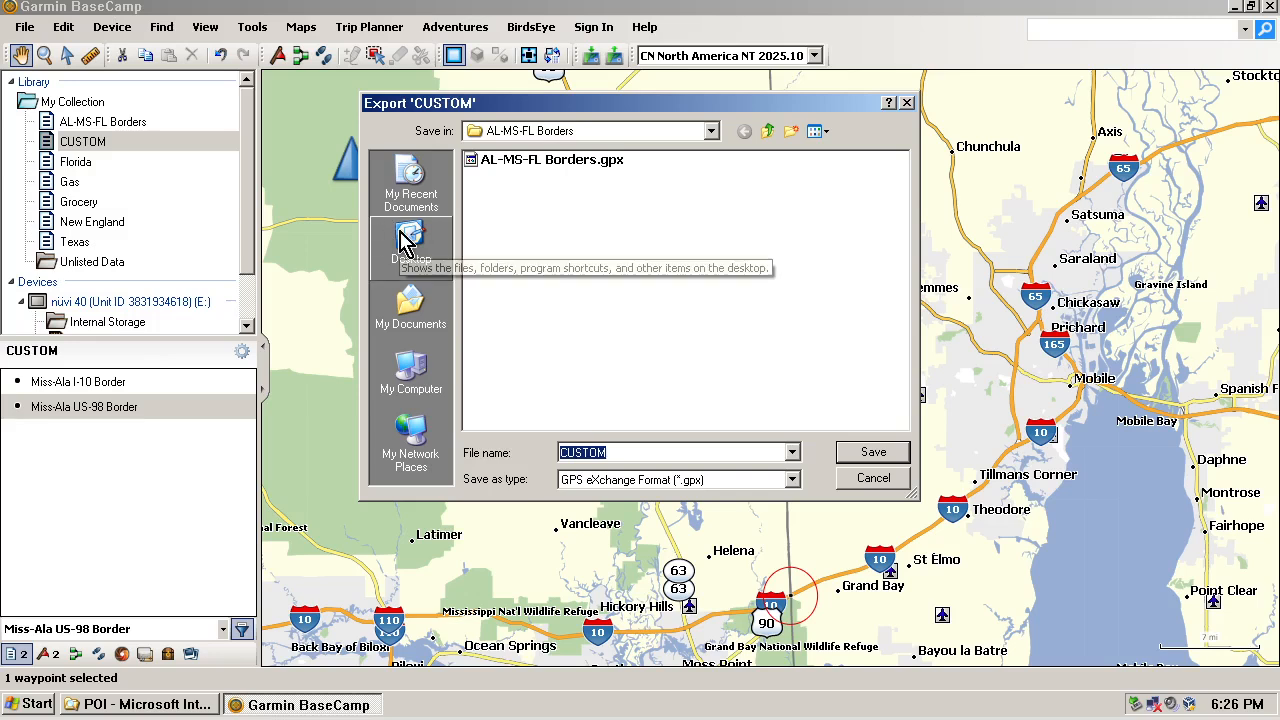
left_click(740, 484)
left_click(682, 512)
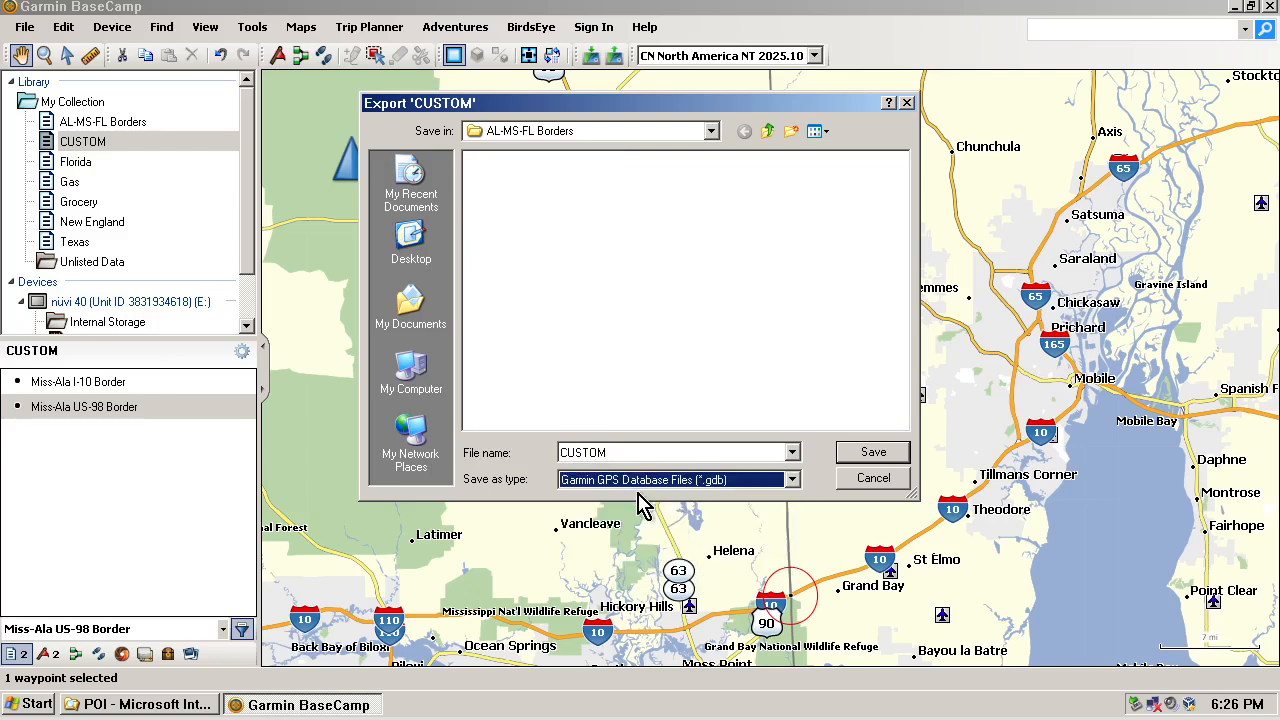
left_click(748, 481)
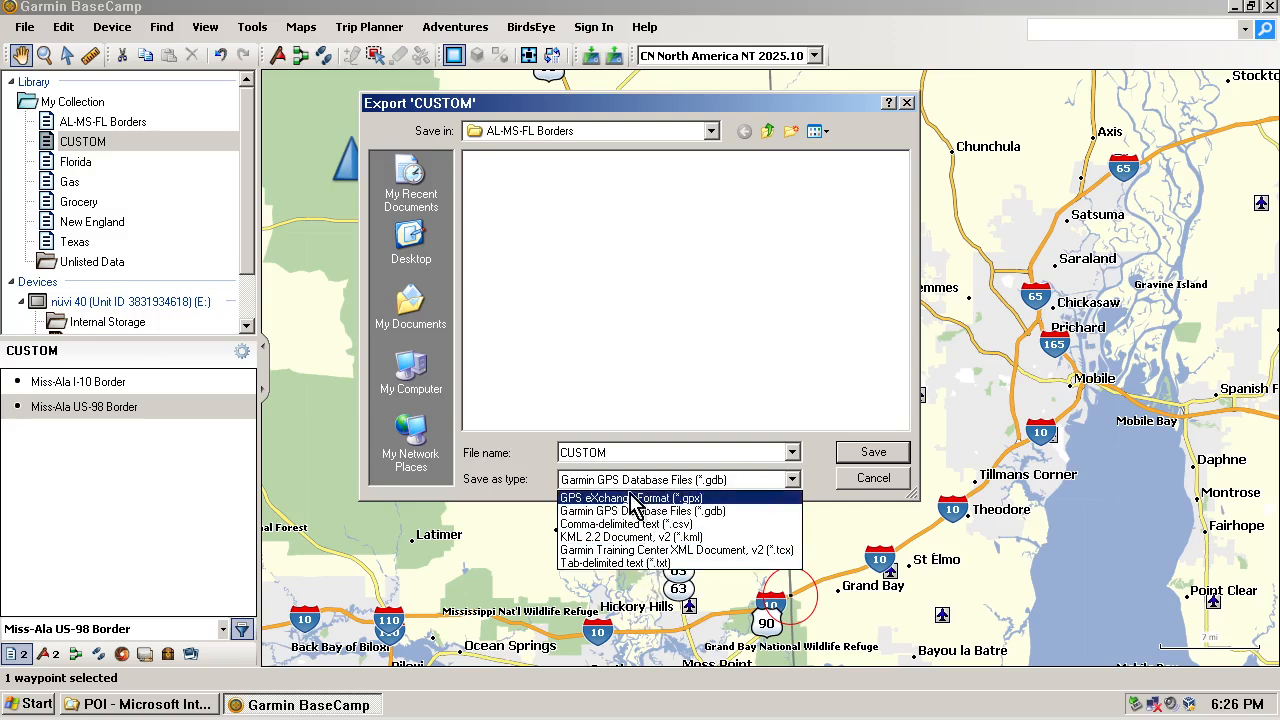
left_click(684, 500)
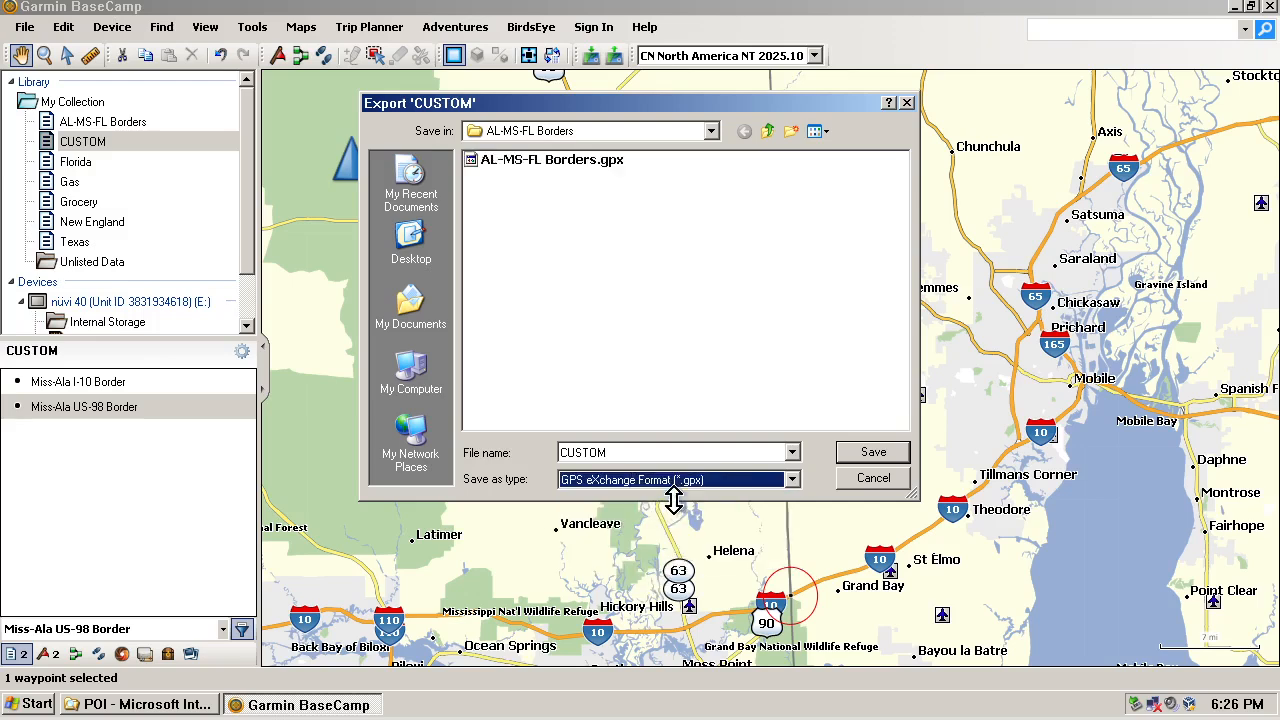
left_click(628, 452)
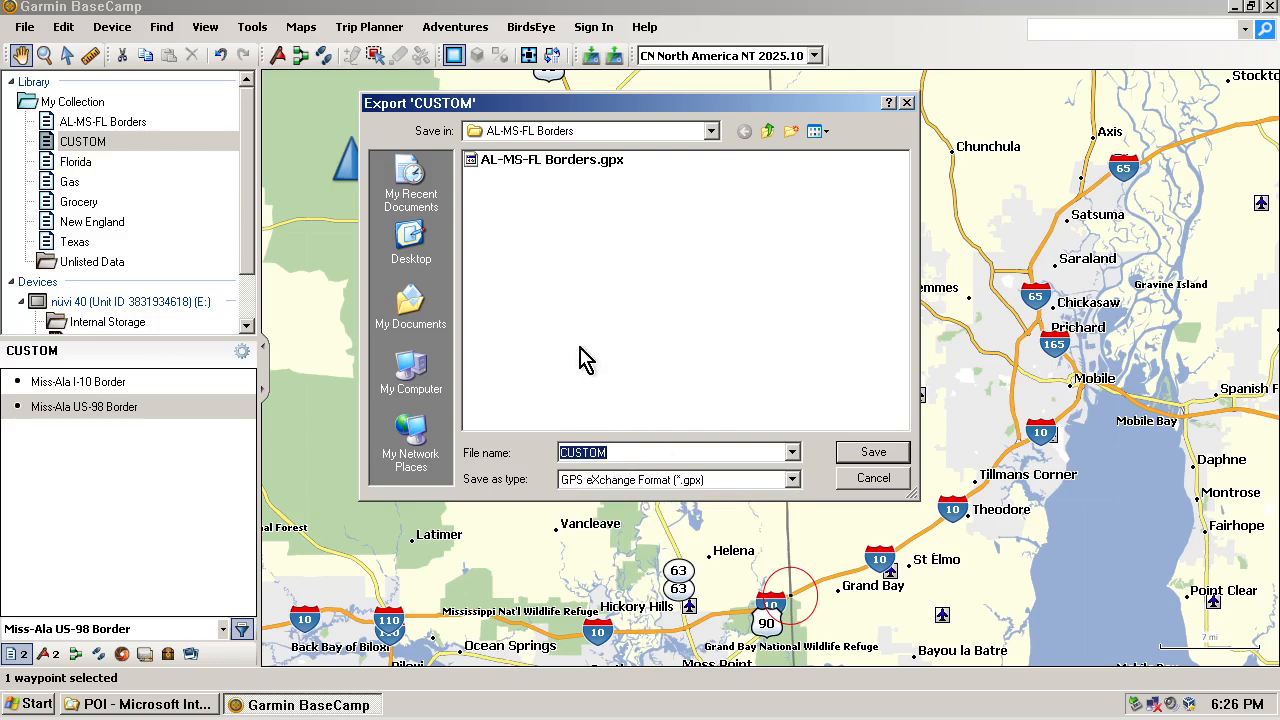
left_click(424, 249)
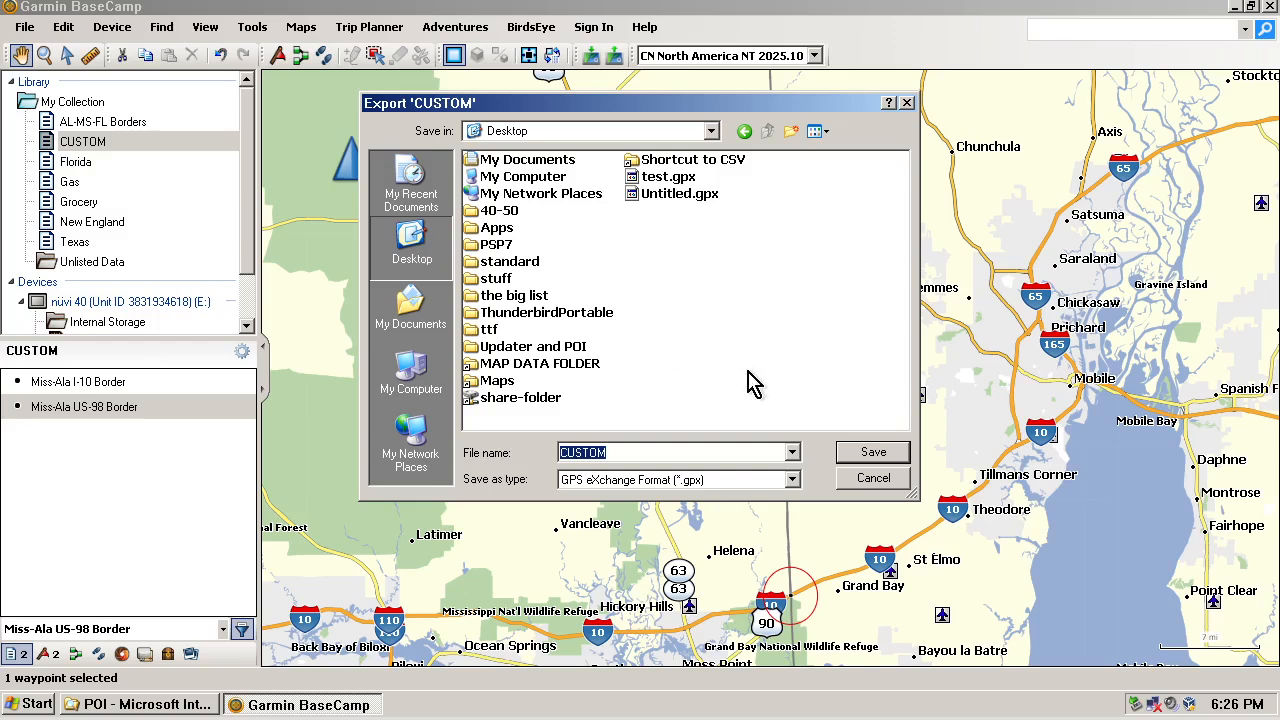
left_click(872, 455)
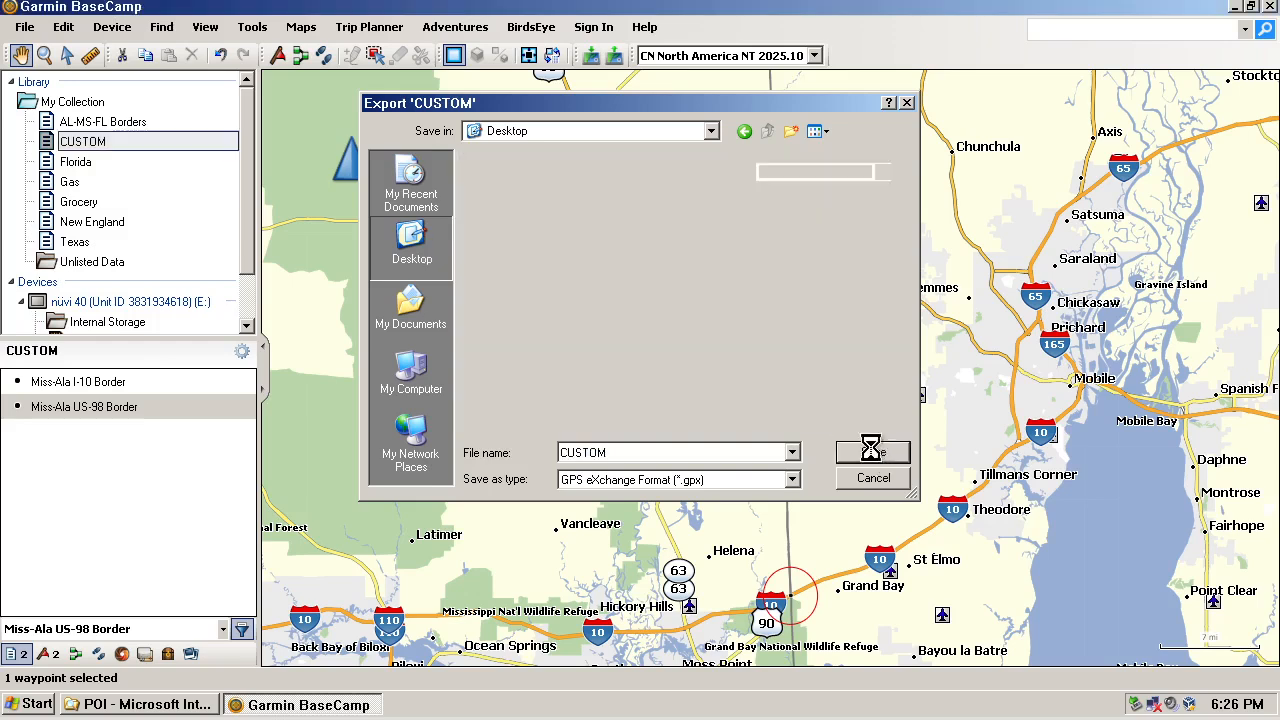
Step: Minimize BaseCamp, locate the exported CUSTOM.gpx file on the desktop, and launch POI Loader
left_click(1236, 8)
left_click(37, 552)
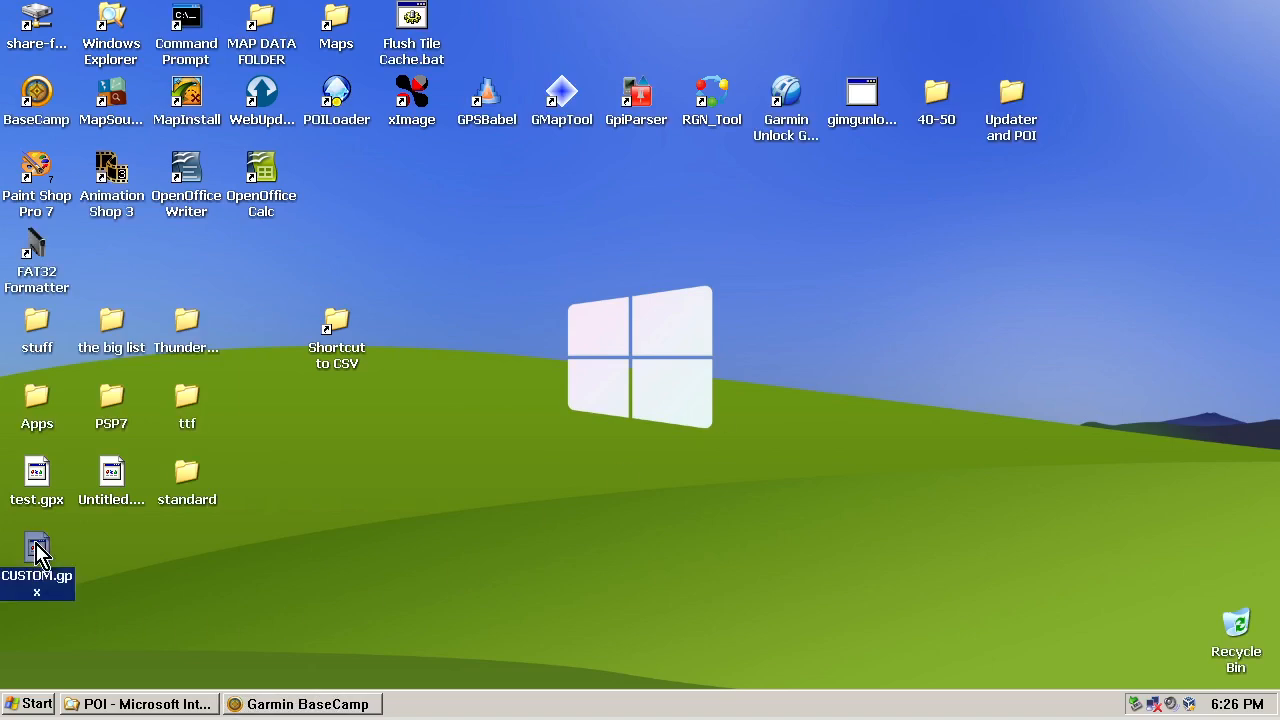
left_click(357, 537)
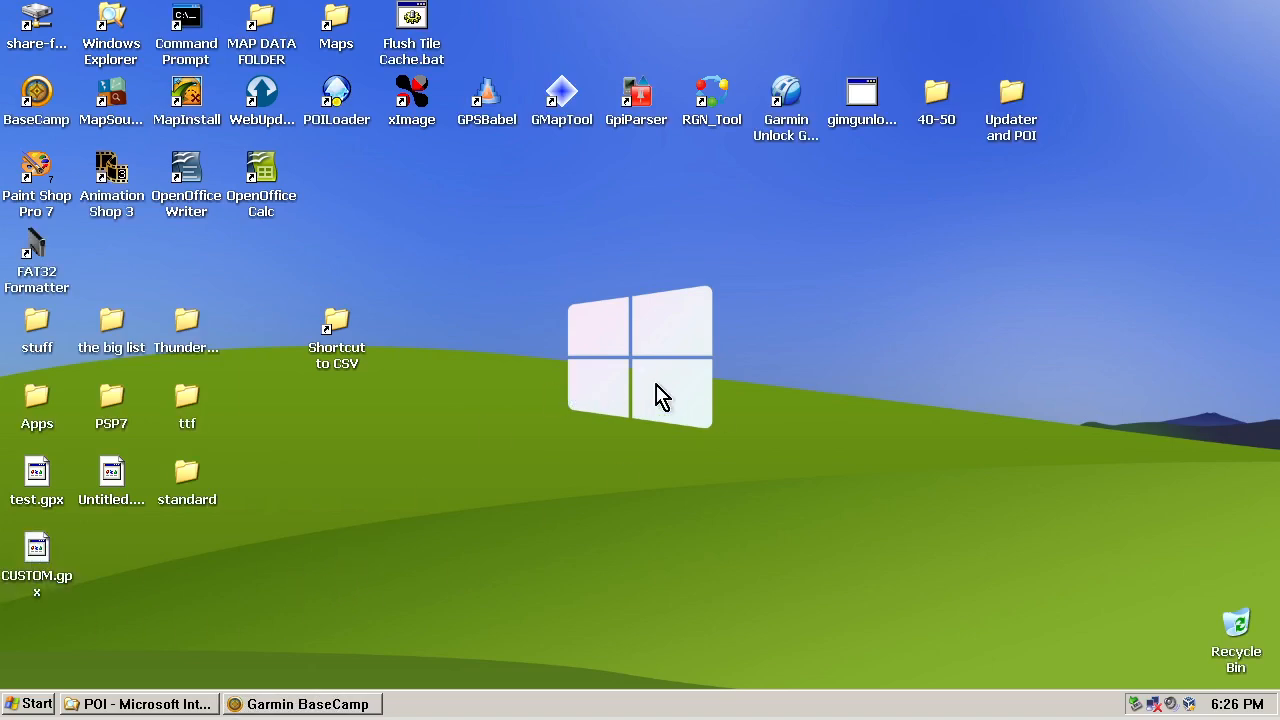
double_click(340, 115)
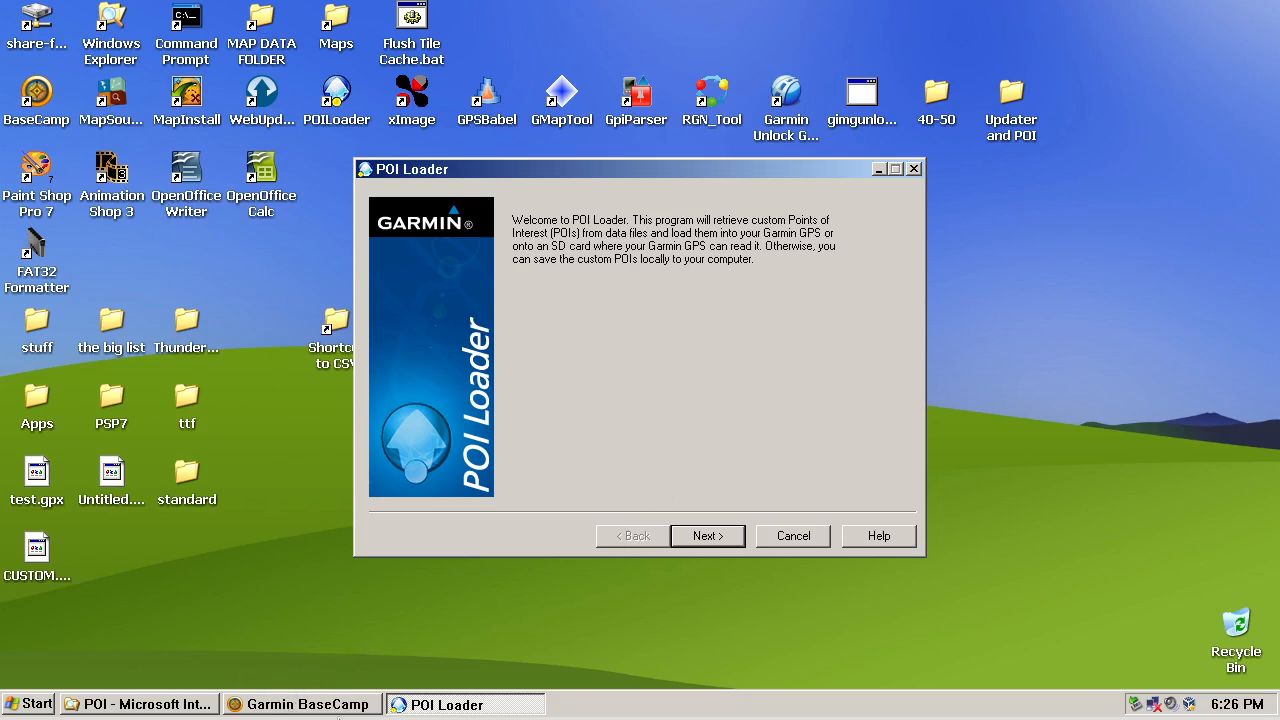
Step: Switch to BaseCamp, review the properties of the Miss-Ala US-98 Border waypoint, and return to POI Loader
left_click(325, 702)
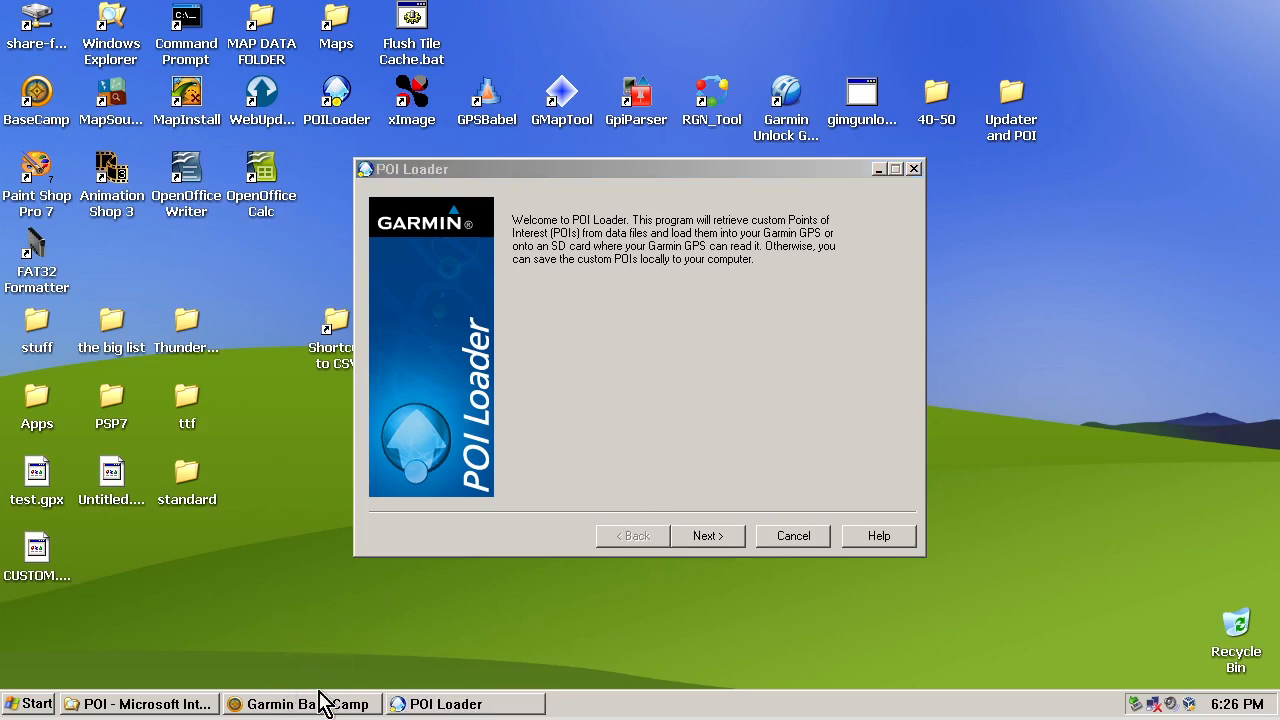
left_click(318, 705)
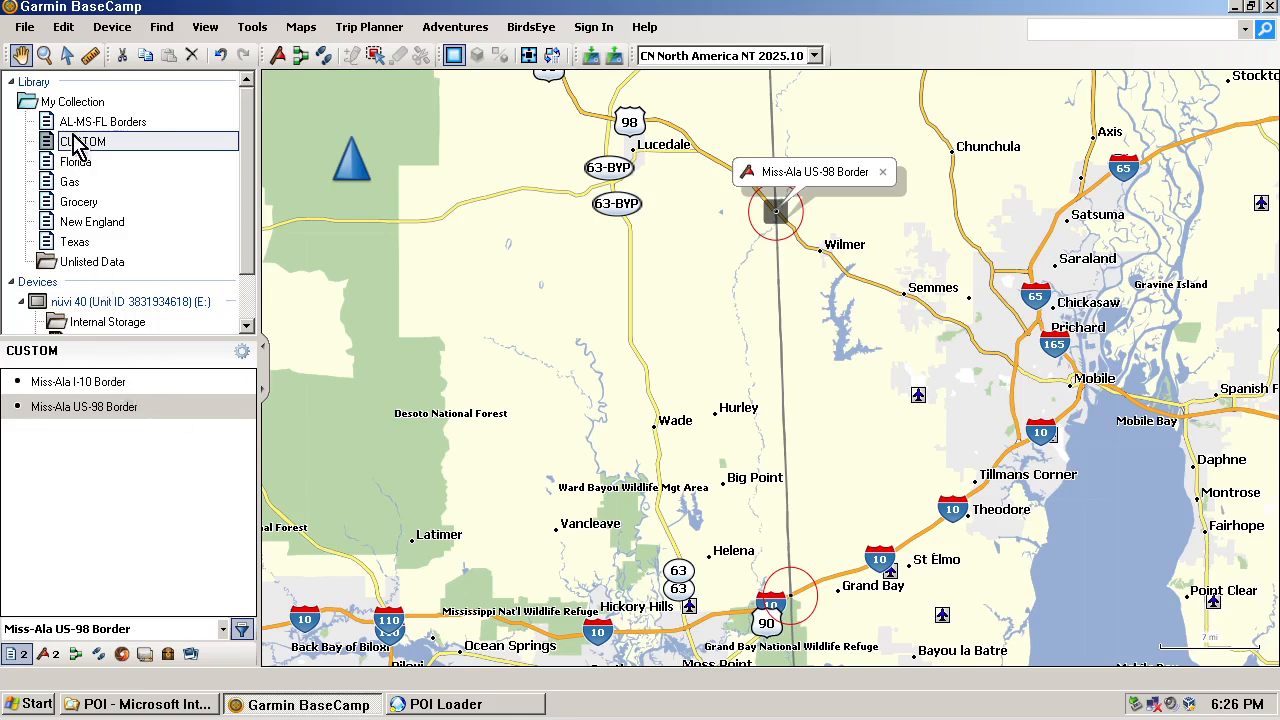
double_click(82, 408)
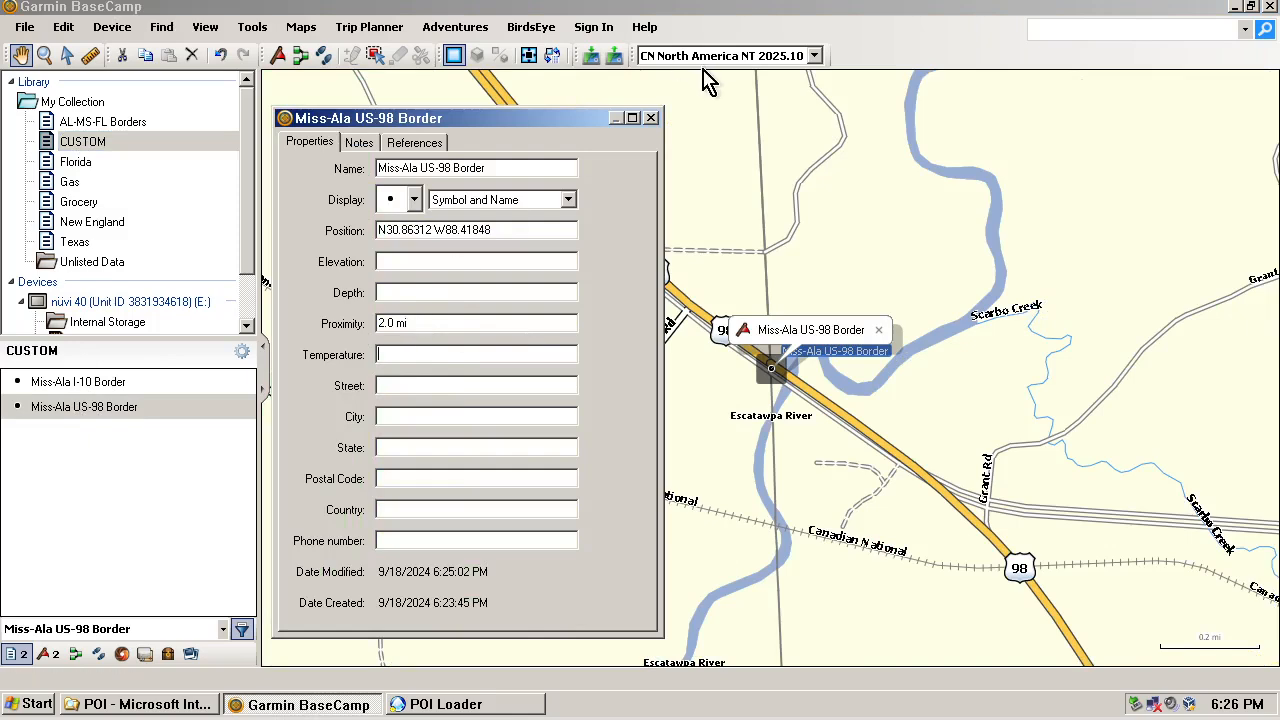
left_click(651, 118)
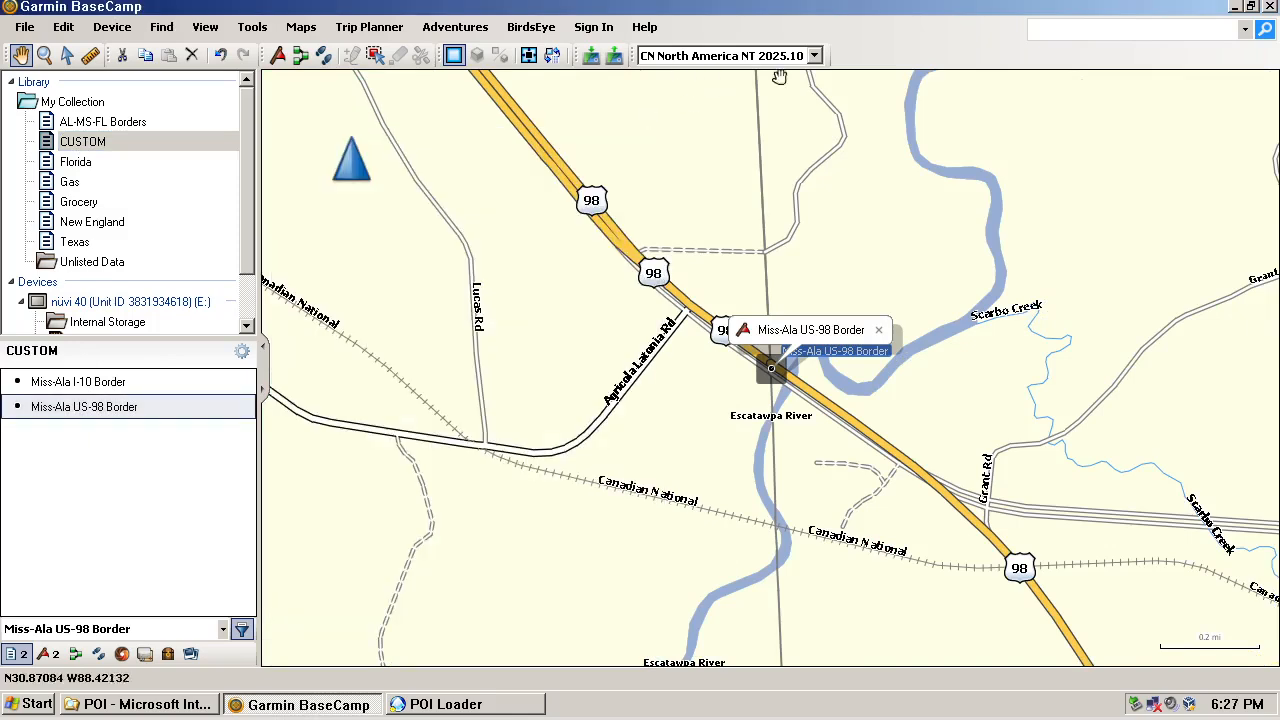
left_click(1233, 7)
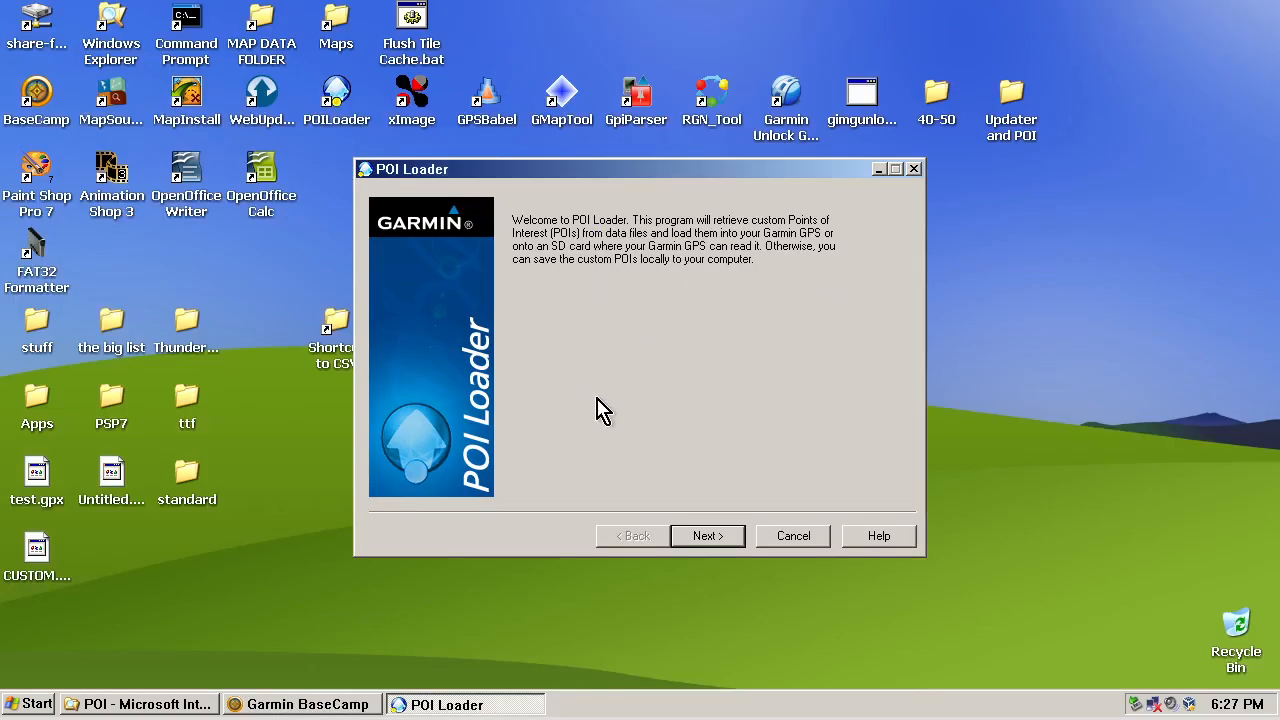
left_click(707, 545)
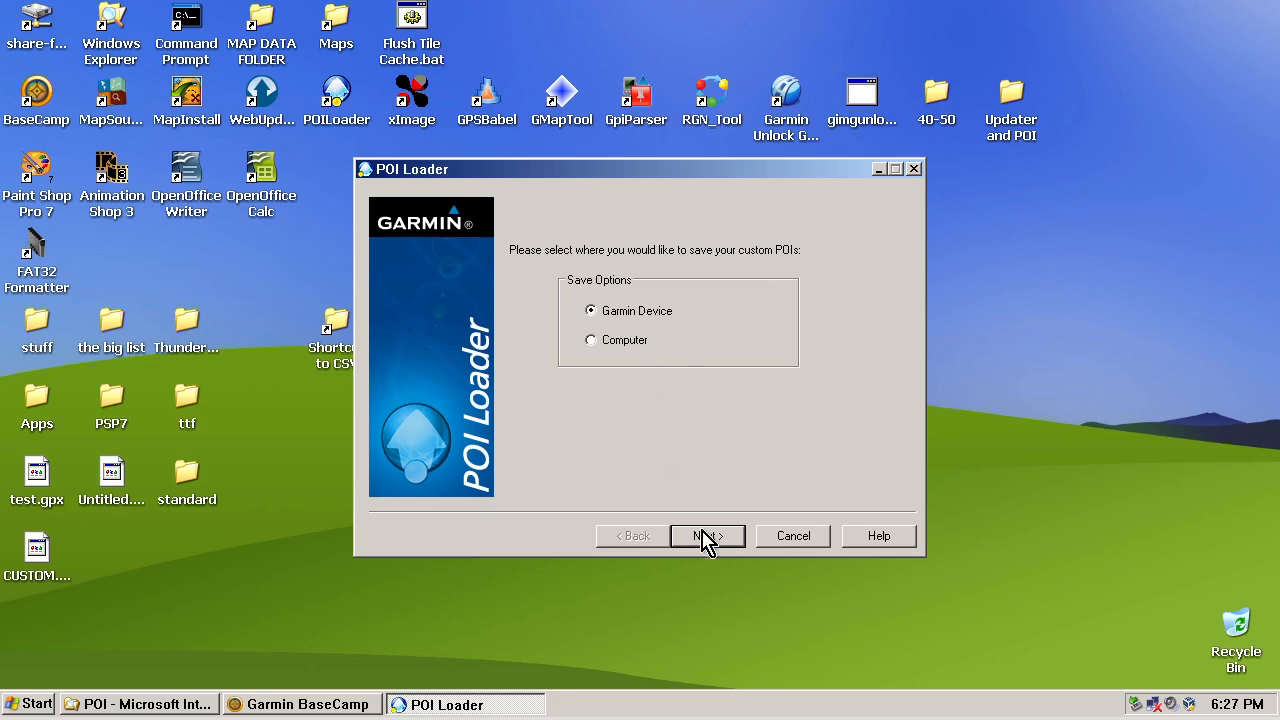
left_click(703, 536)
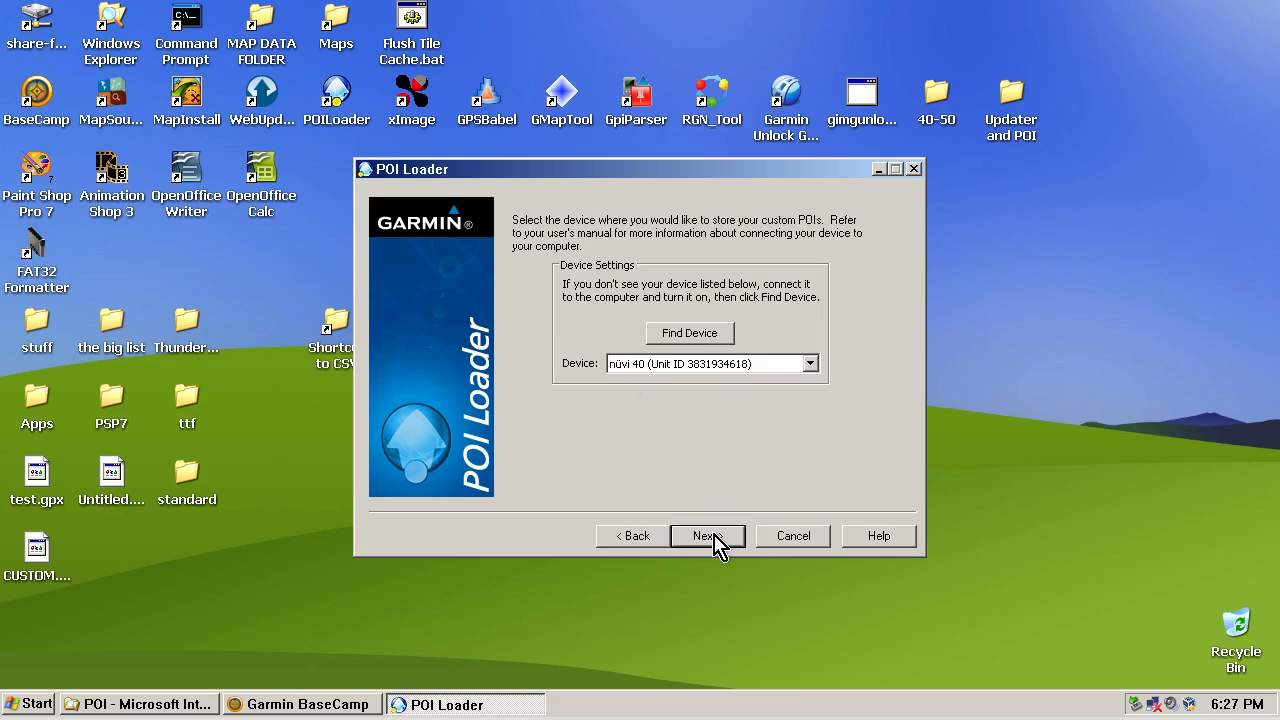
left_click(709, 537)
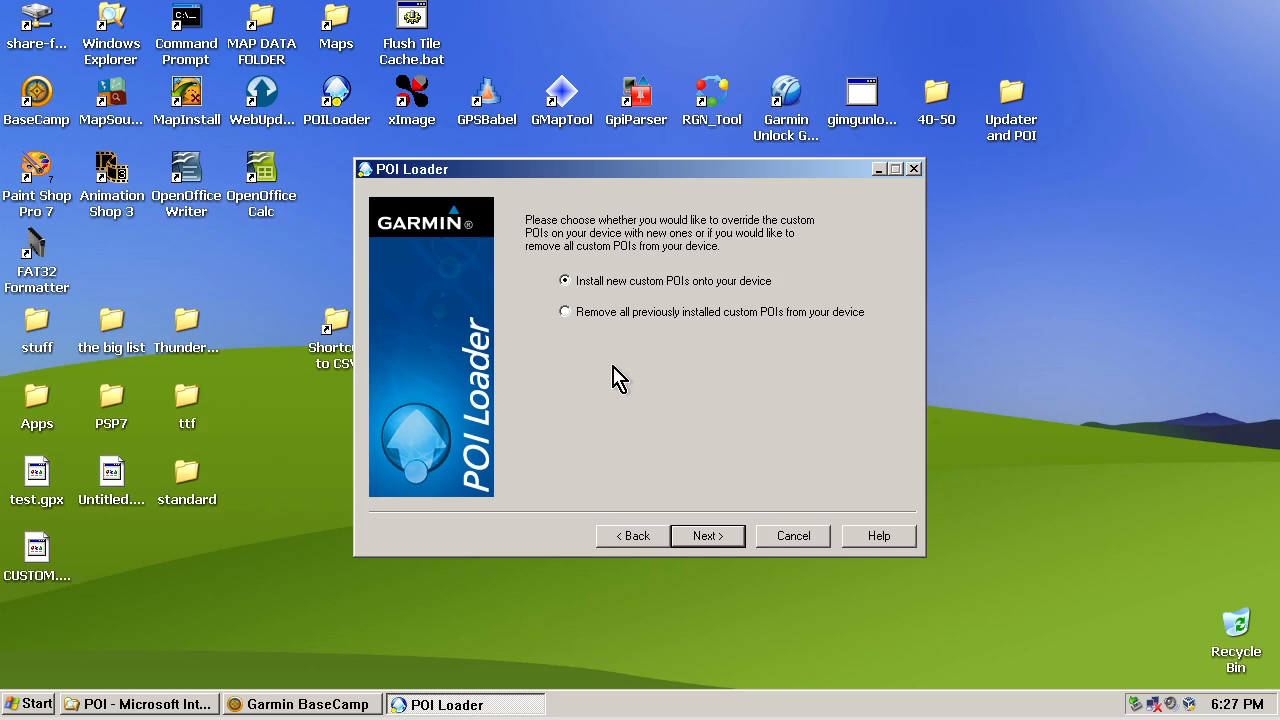
left_click(565, 313)
left_click(793, 537)
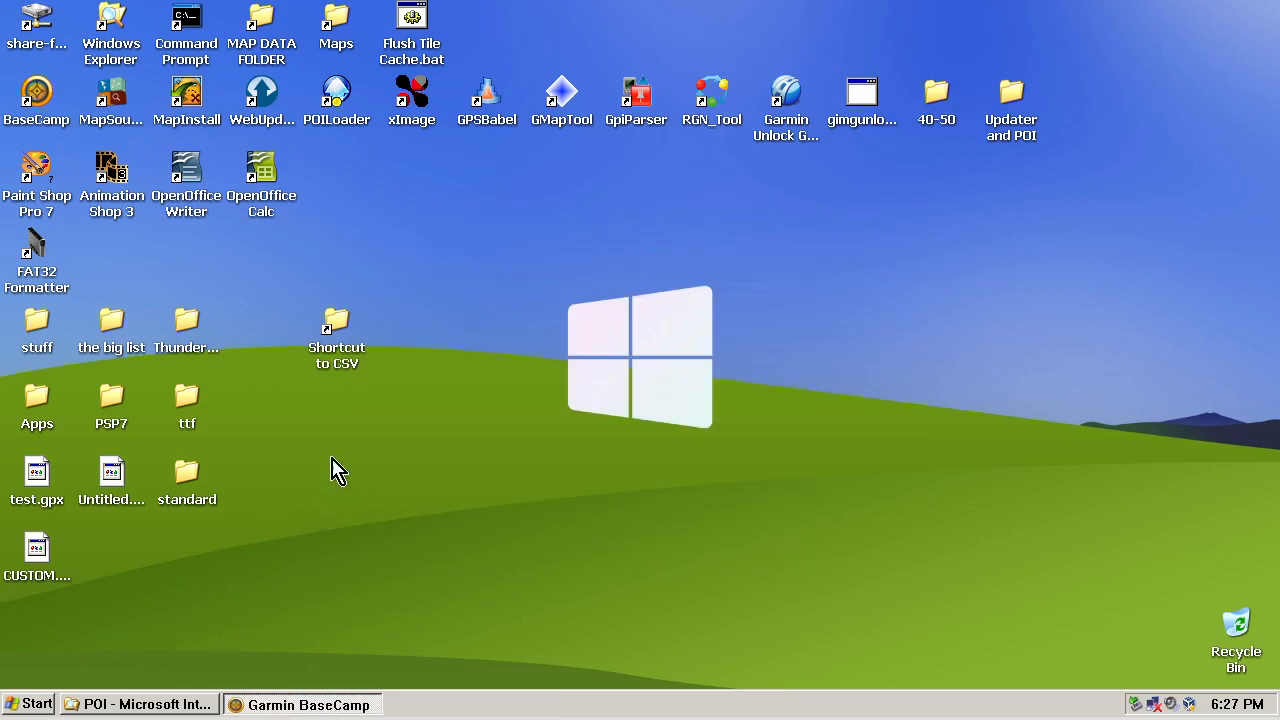
Step: Create a new folder named gpx on the desktop
right_click(334, 462)
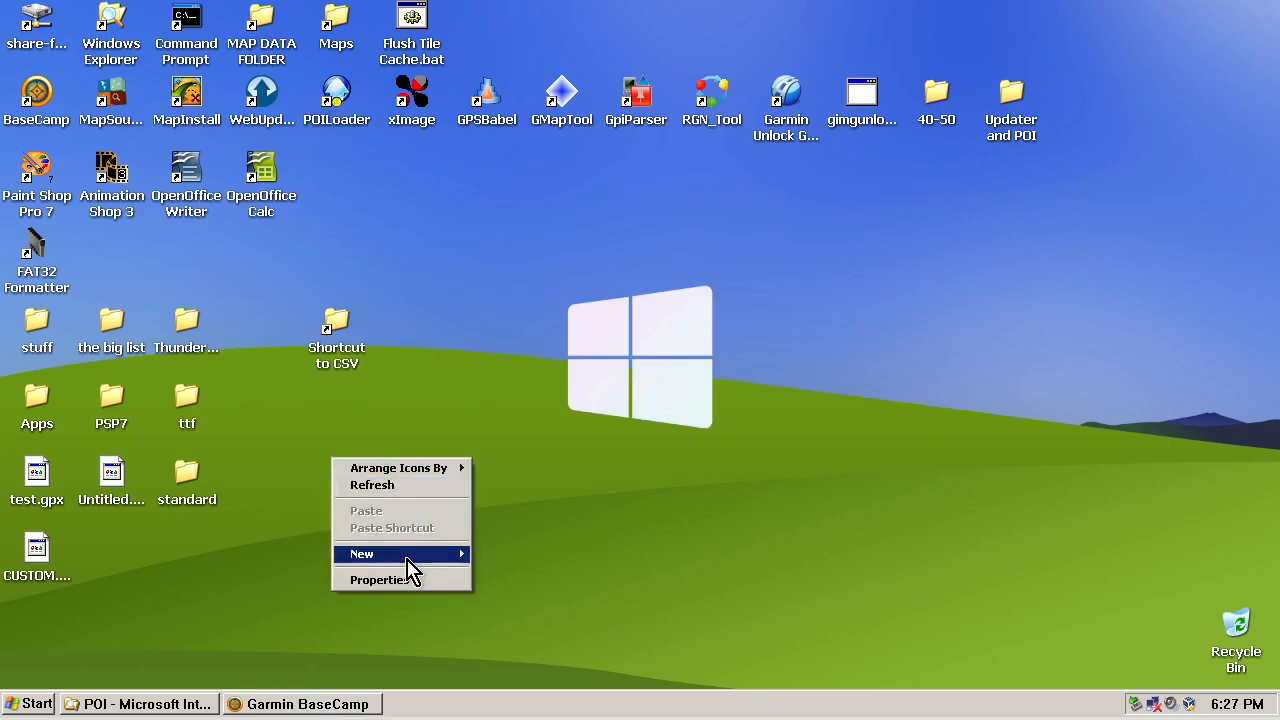
mouse_move(410, 556)
left_click(541, 338)
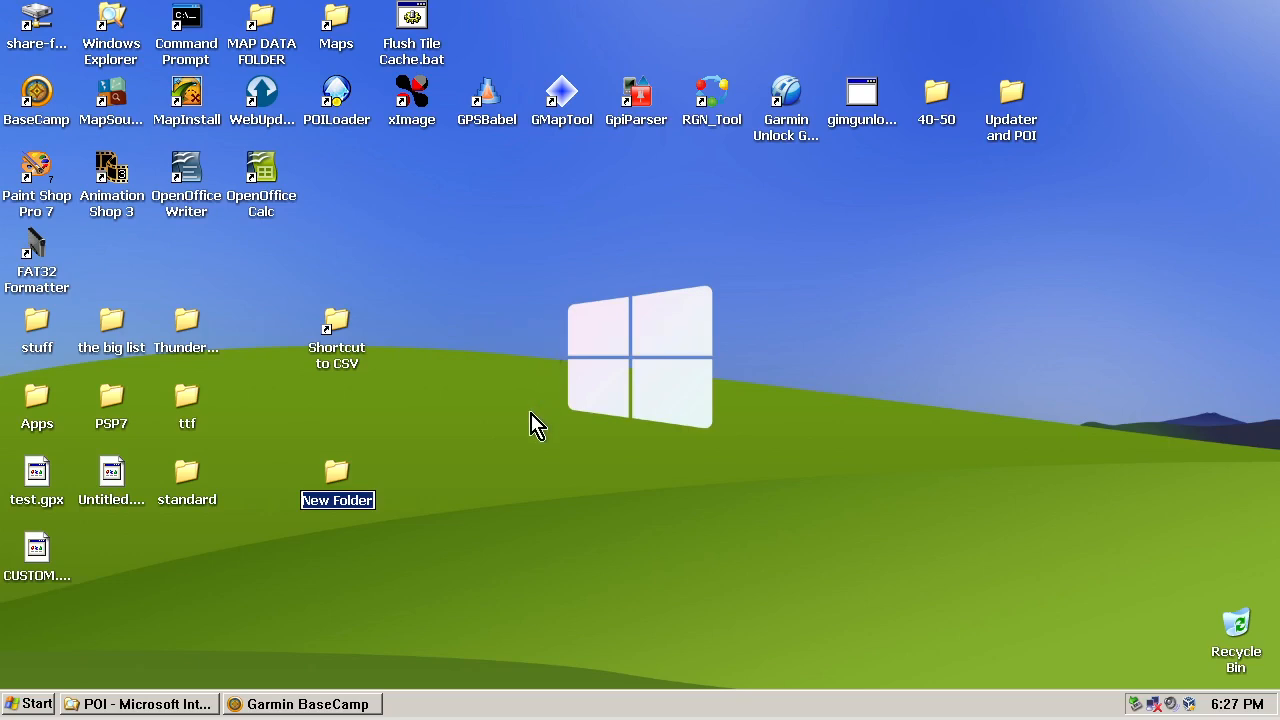
type("gpx")
key("Return")
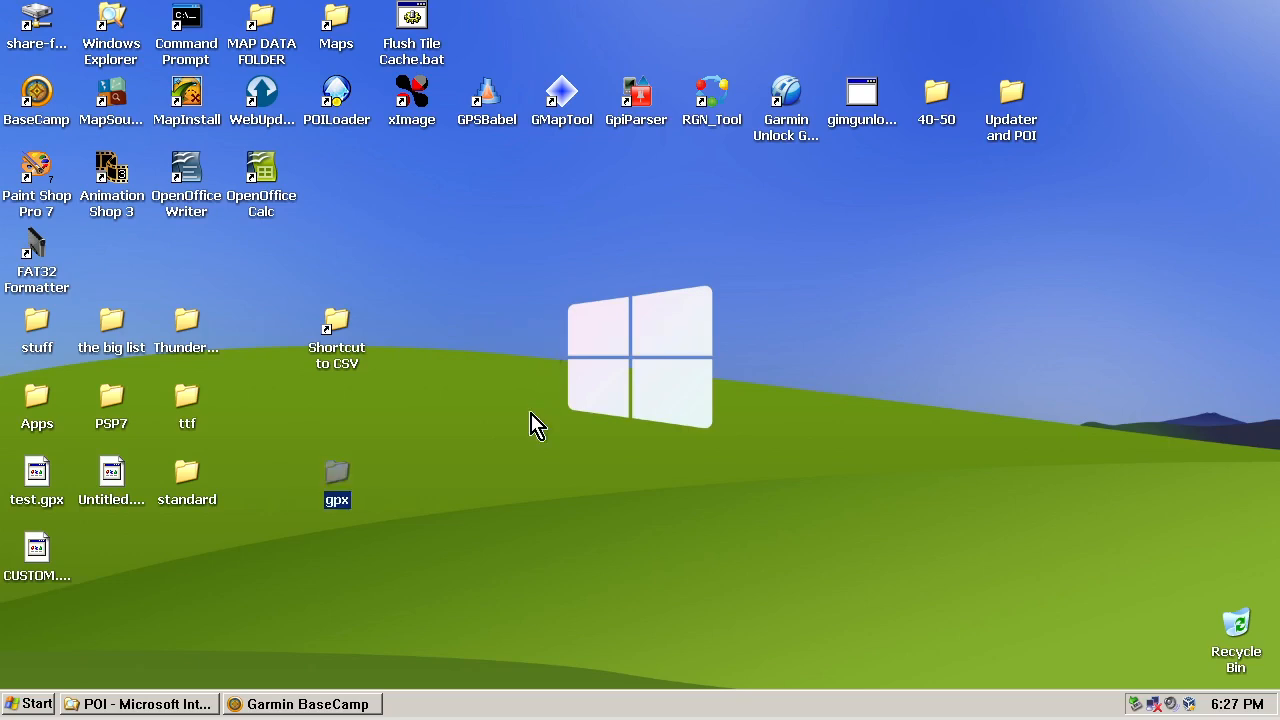
Step: Move CUSTOM.gpx from the desktop into the gpx folder and close the folder window
left_click(37, 566)
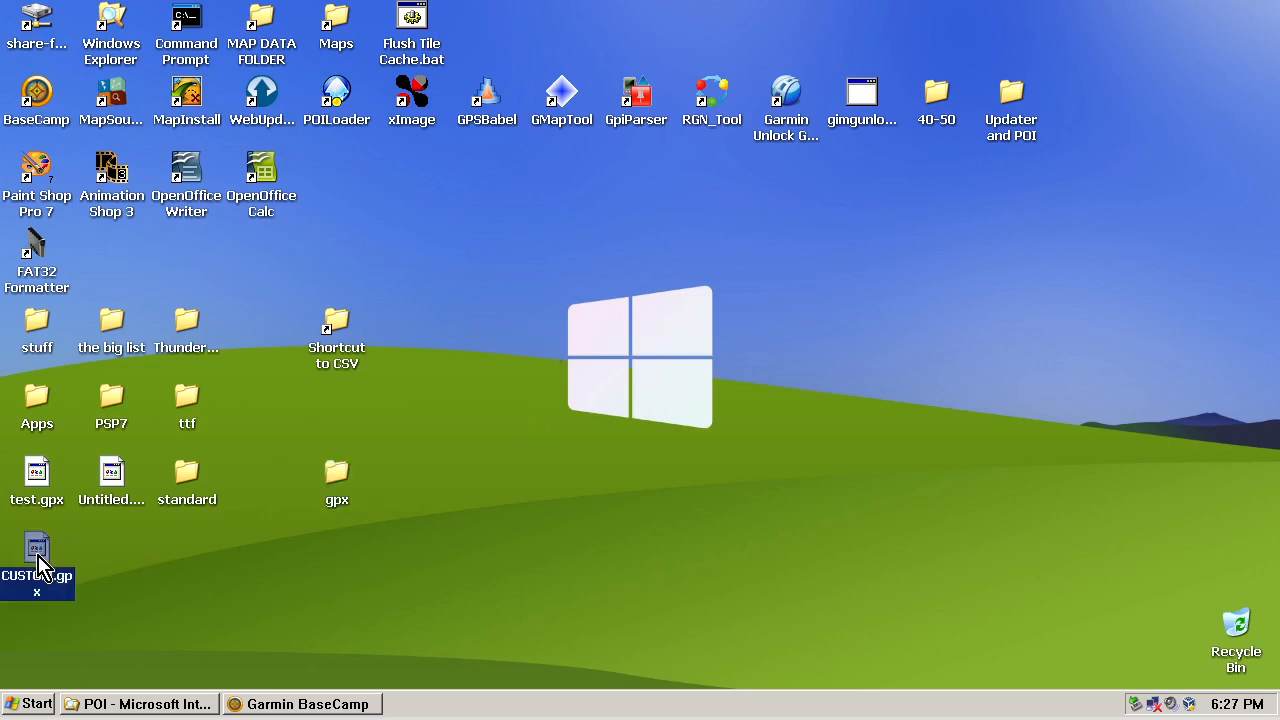
right_click(40, 567)
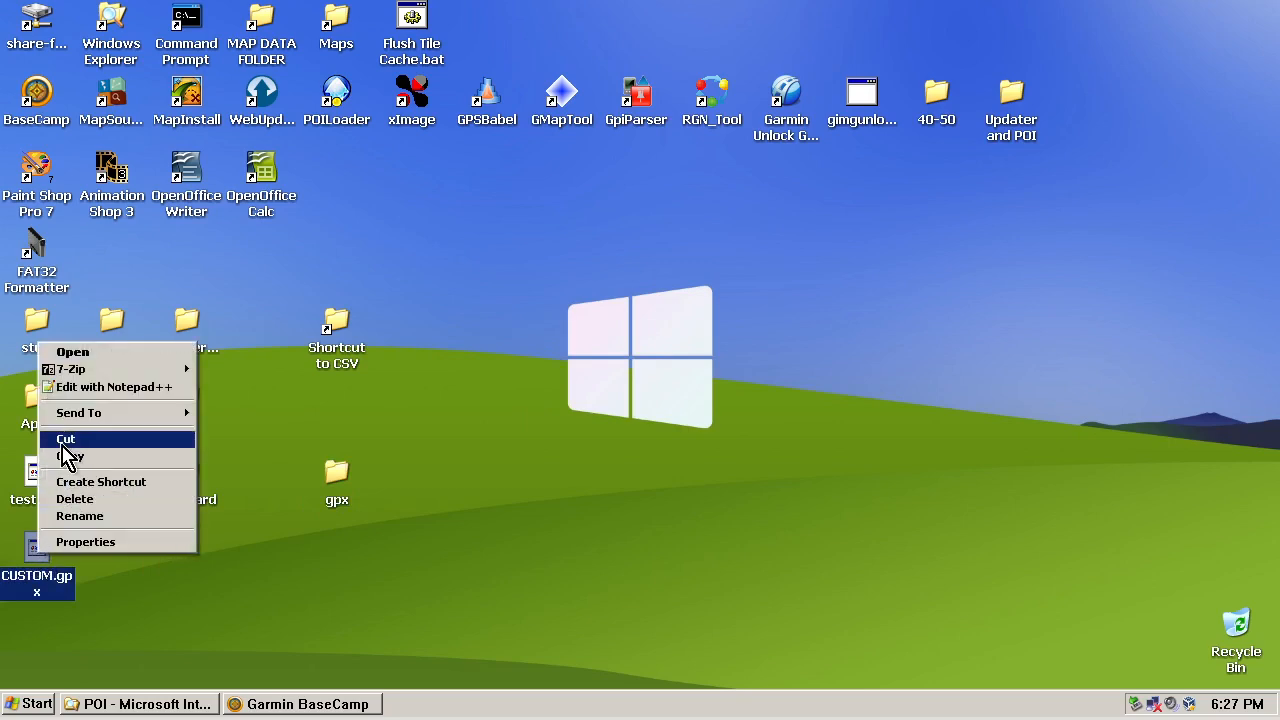
left_click(64, 438)
double_click(338, 482)
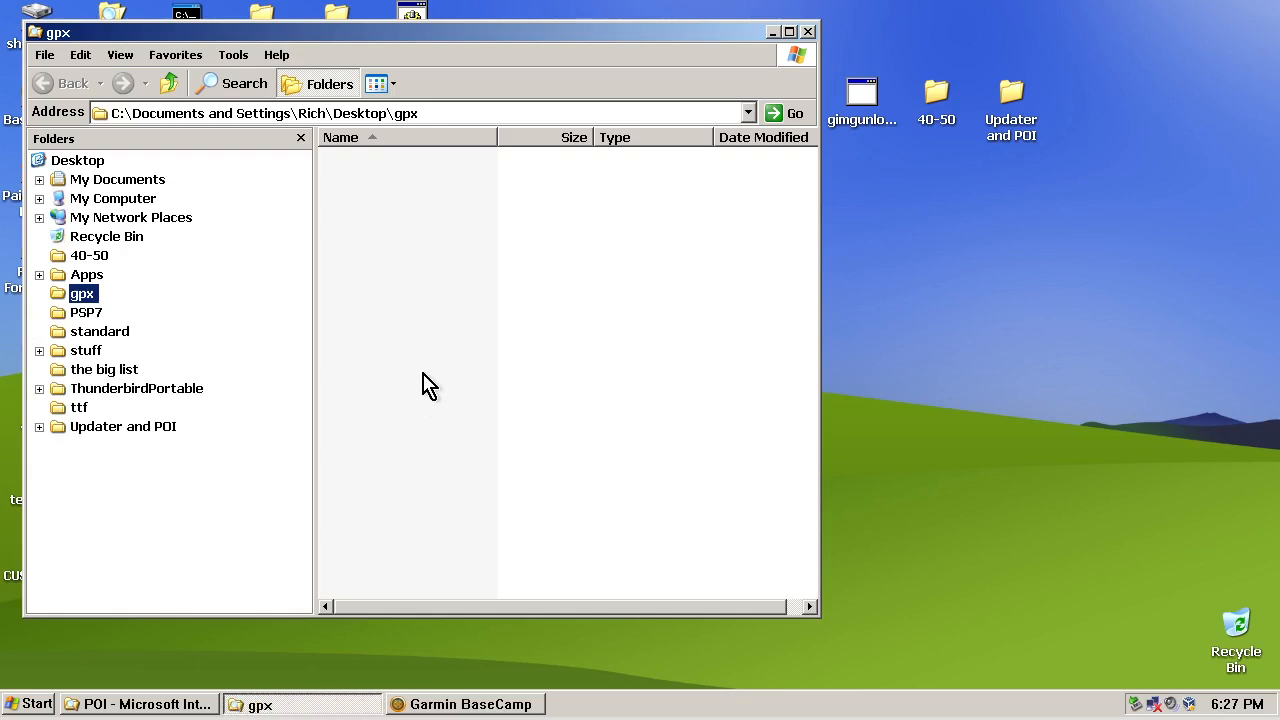
right_click(443, 322)
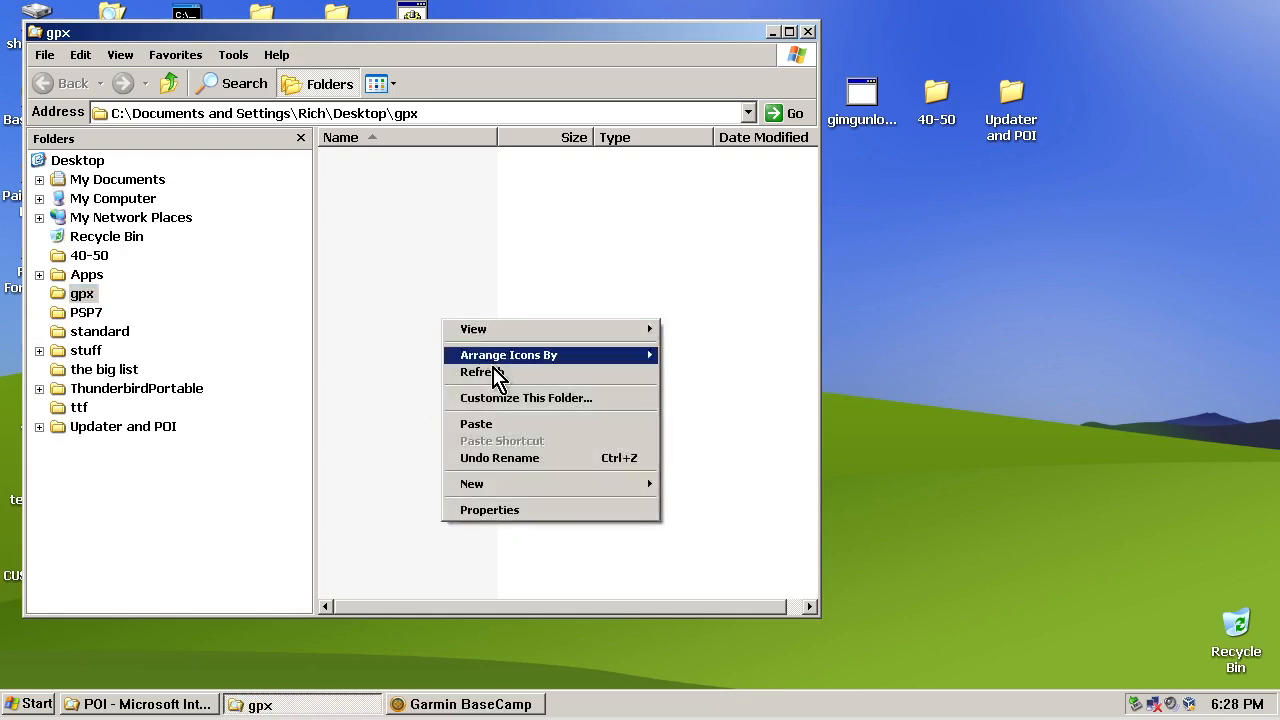
left_click(495, 428)
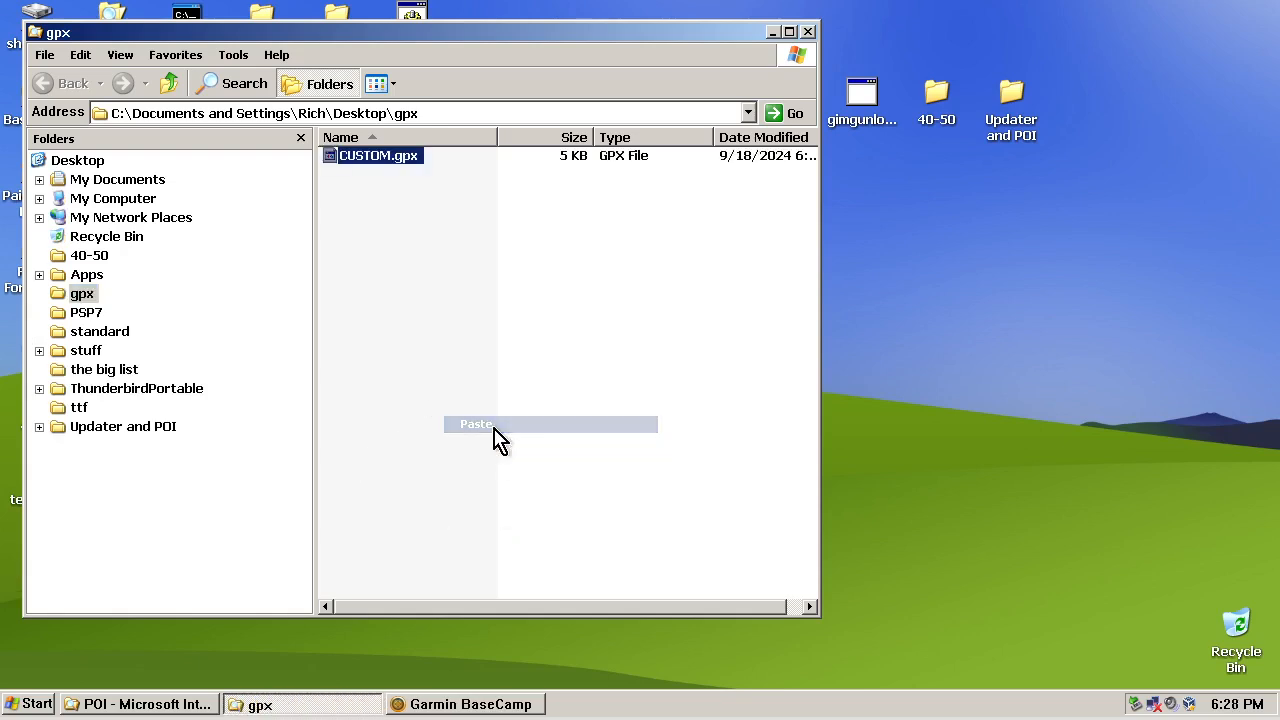
left_click(808, 31)
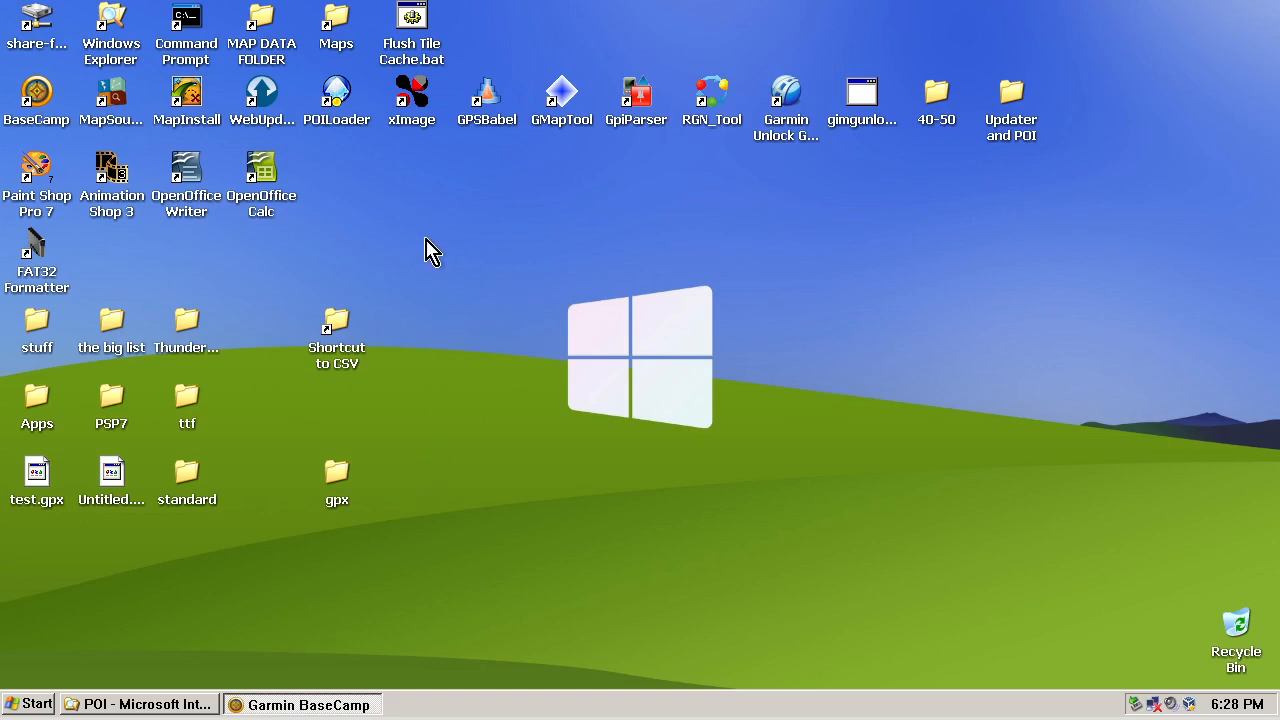
Step: Launch POI Loader and choose to install new custom POIs onto the nüvi 40 Garmin device
double_click(340, 112)
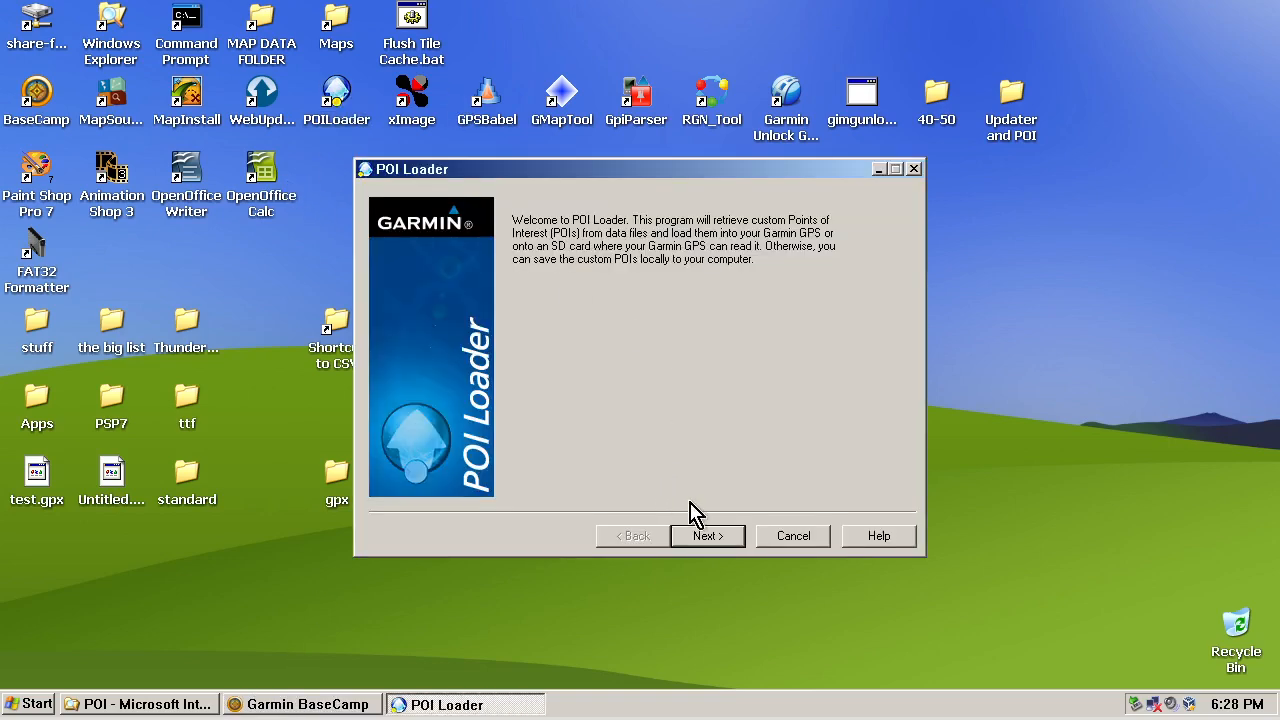
left_click(707, 536)
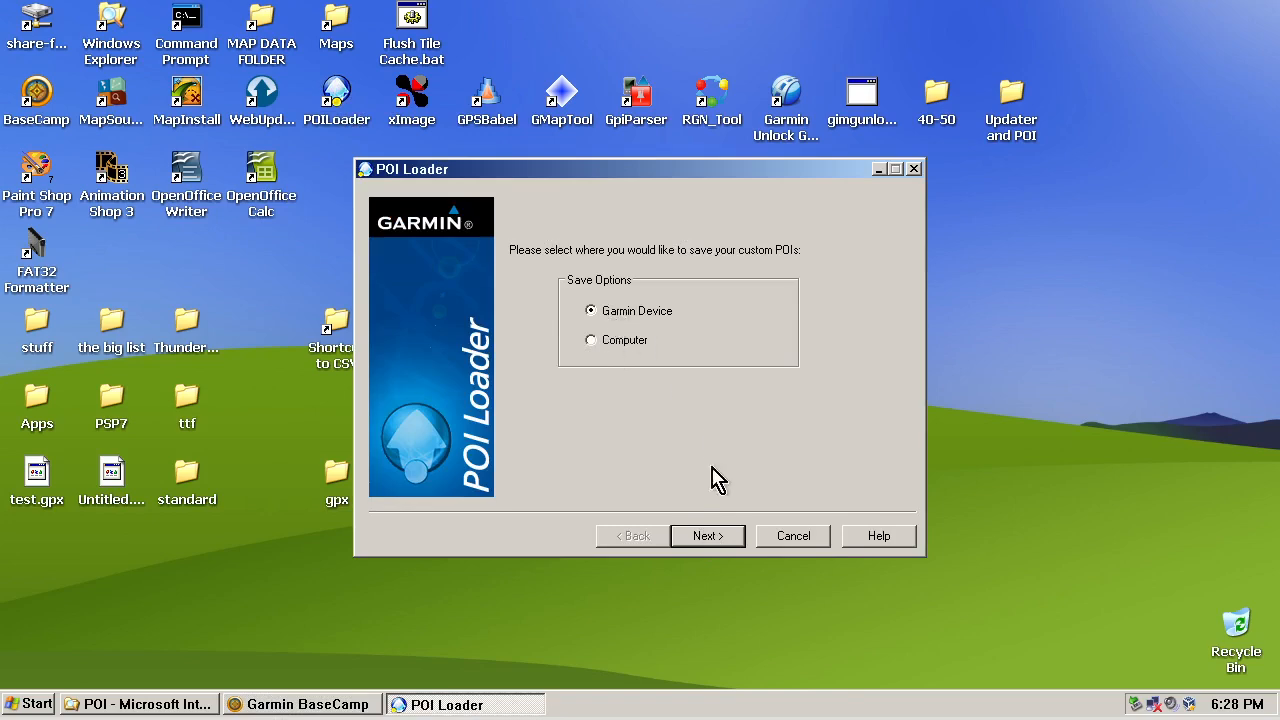
left_click(703, 540)
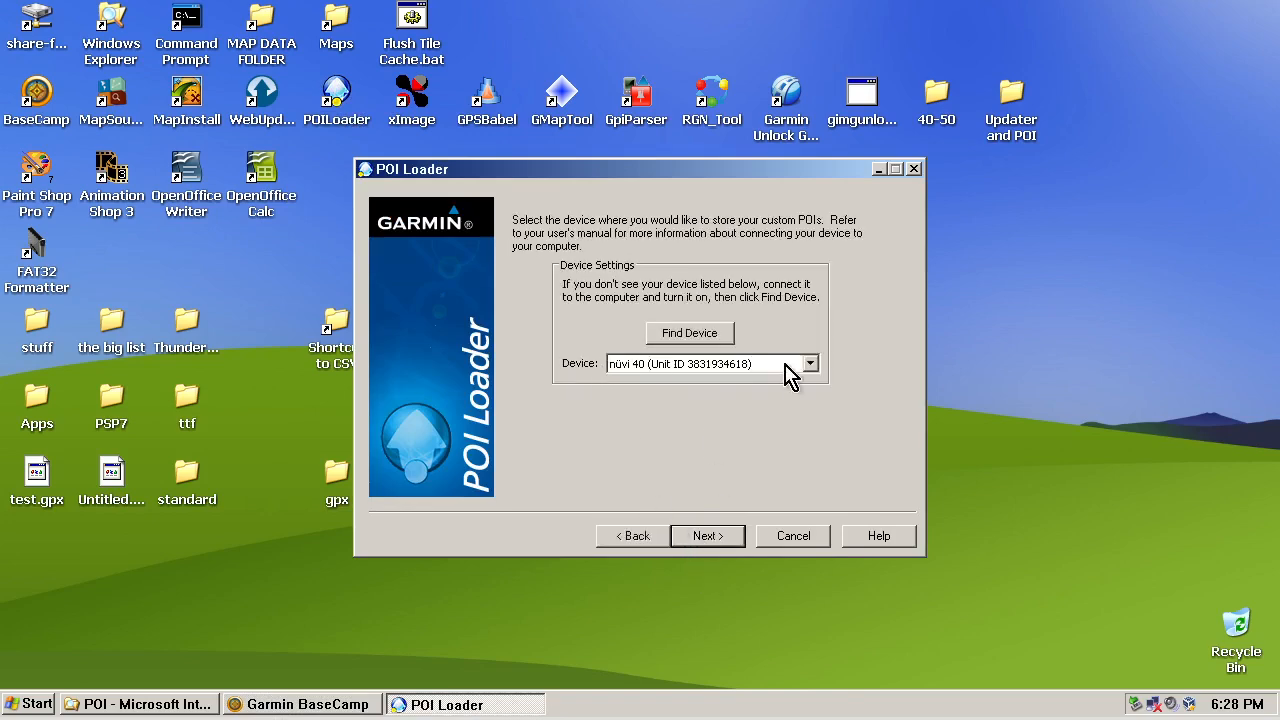
left_click(705, 538)
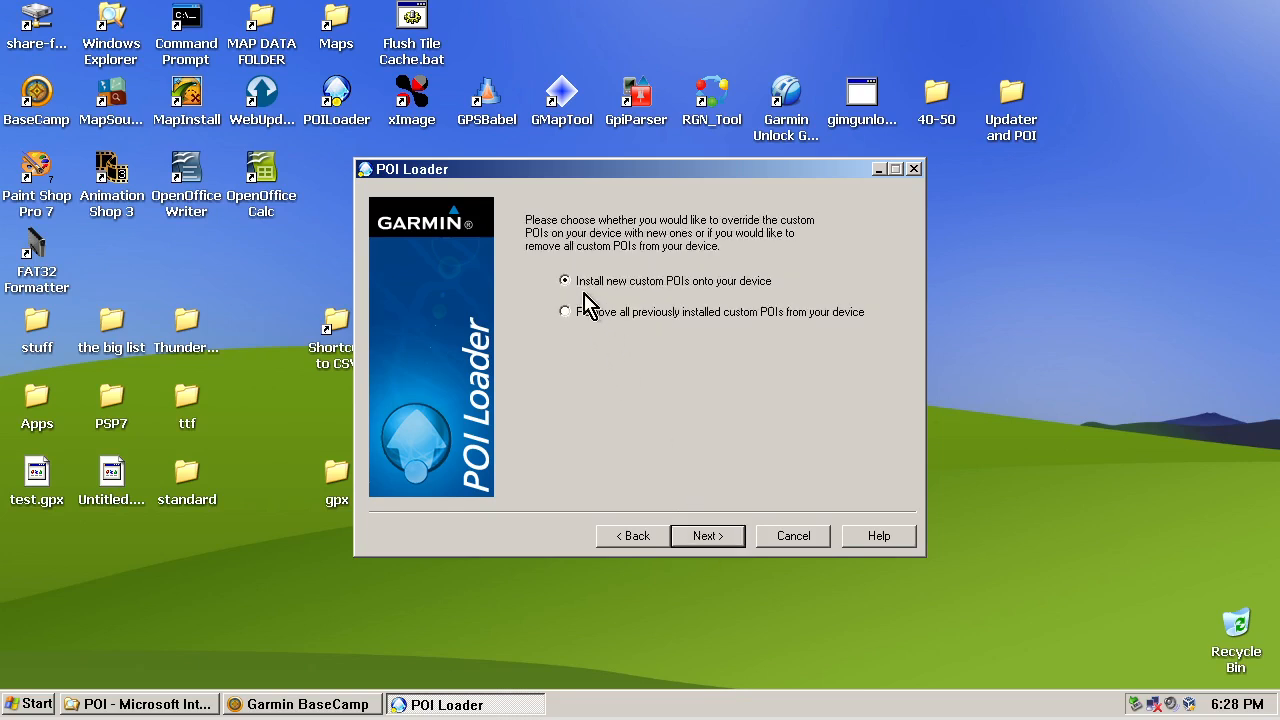
left_click(702, 536)
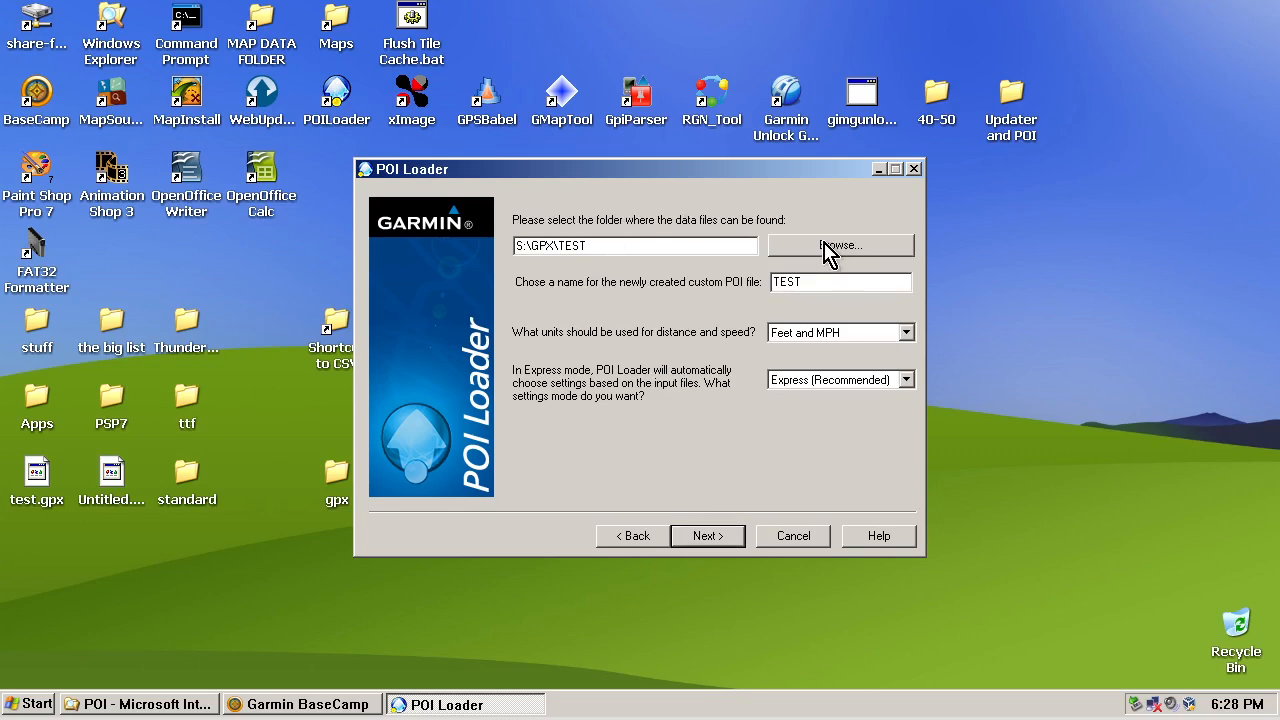
Step: Set the data files folder to the gpx folder on the desktop
left_click(828, 250)
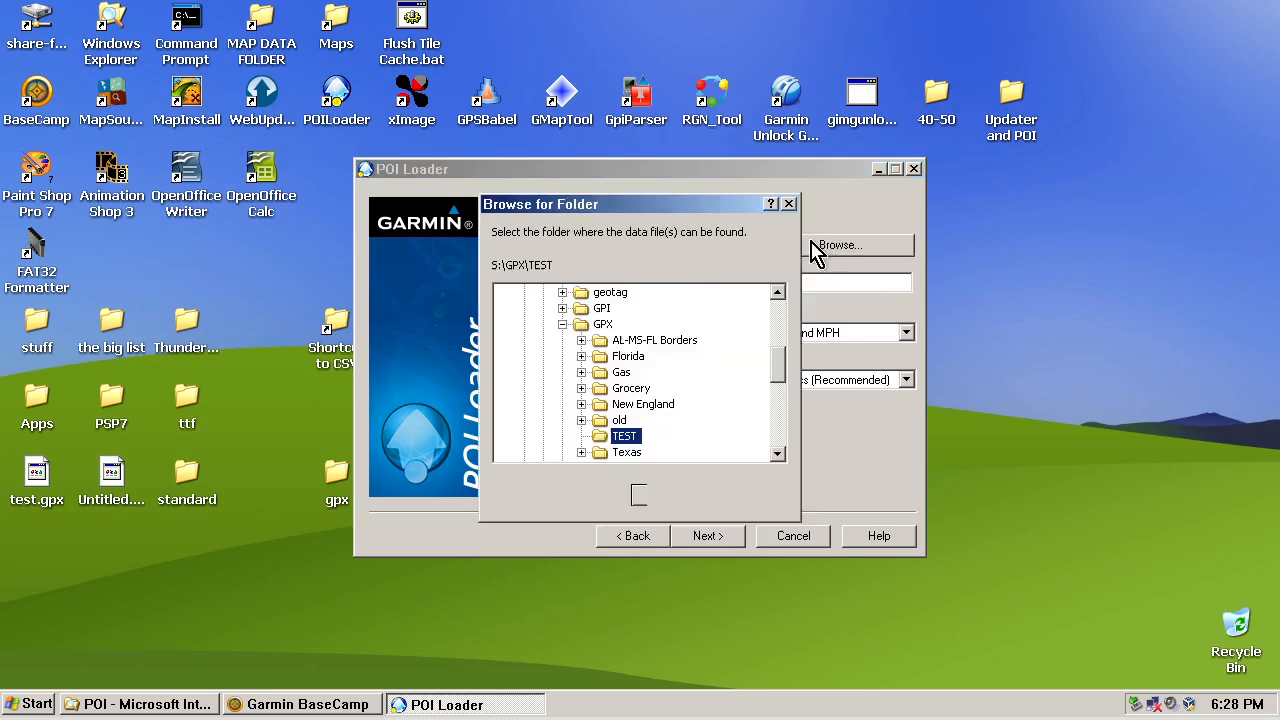
left_click(562, 324)
scroll(576, 340, "up", 5)
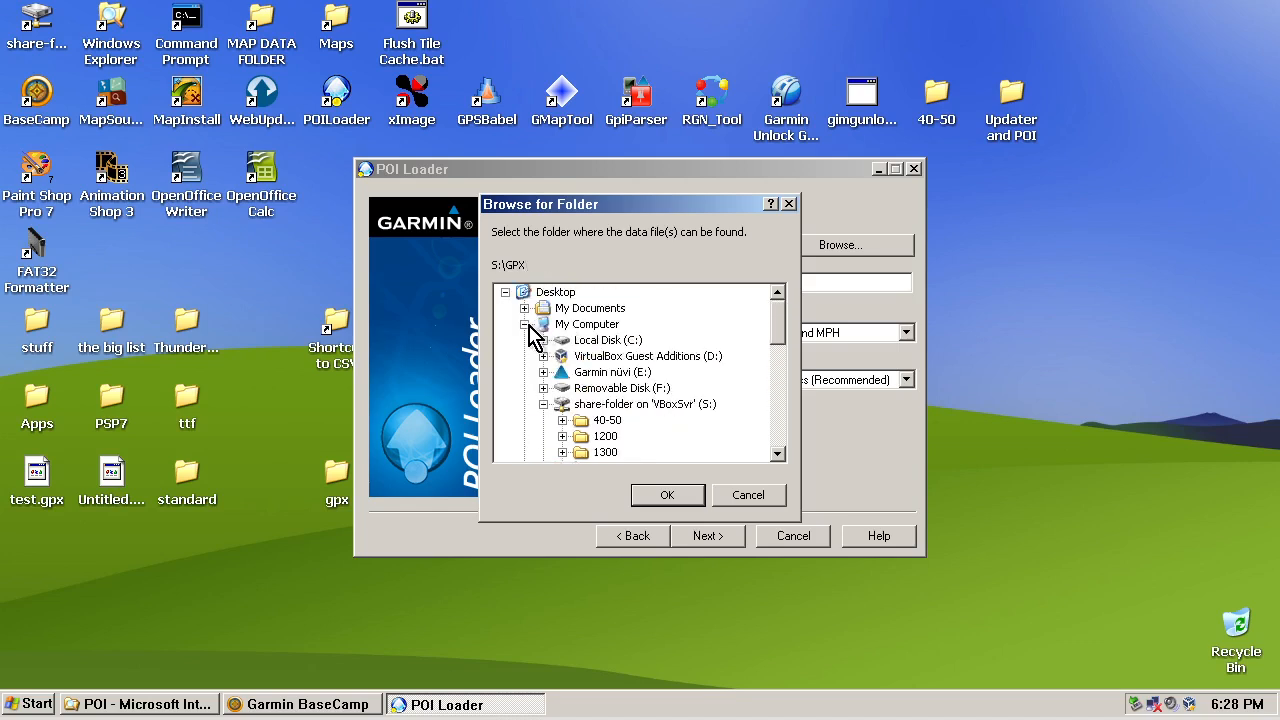
scroll(608, 420, "down", 1)
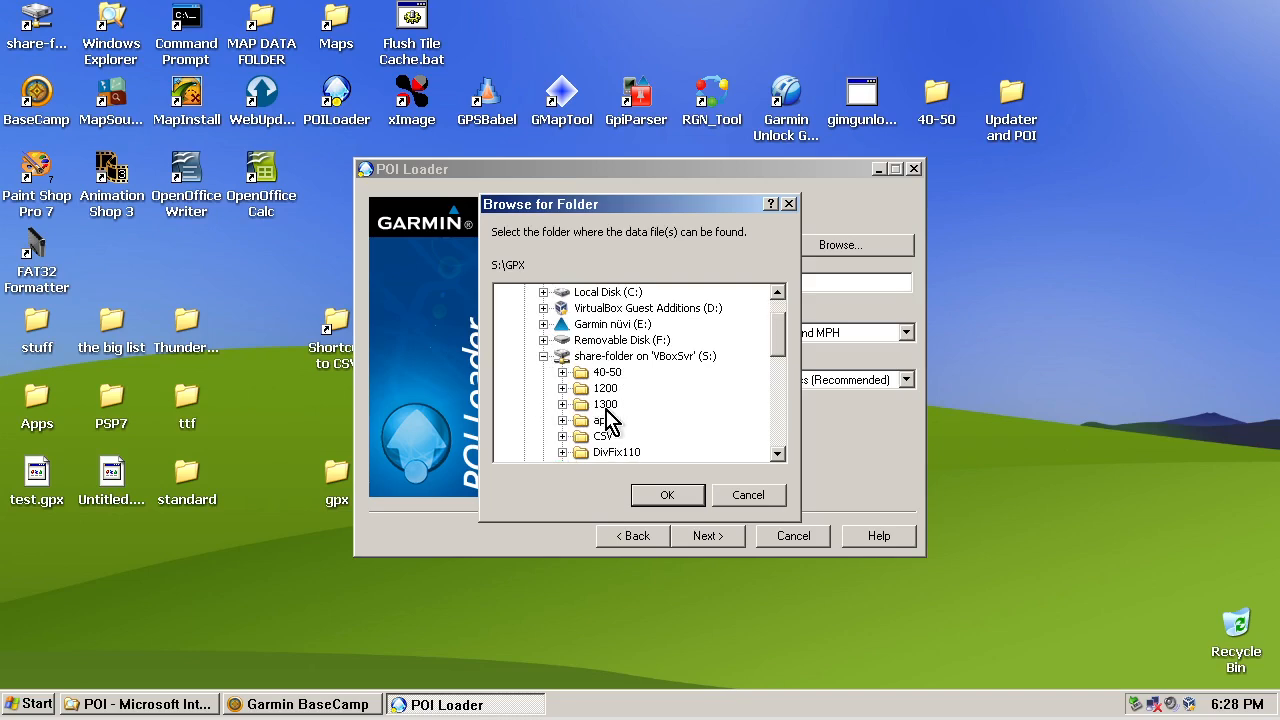
scroll(608, 420, "down", 9)
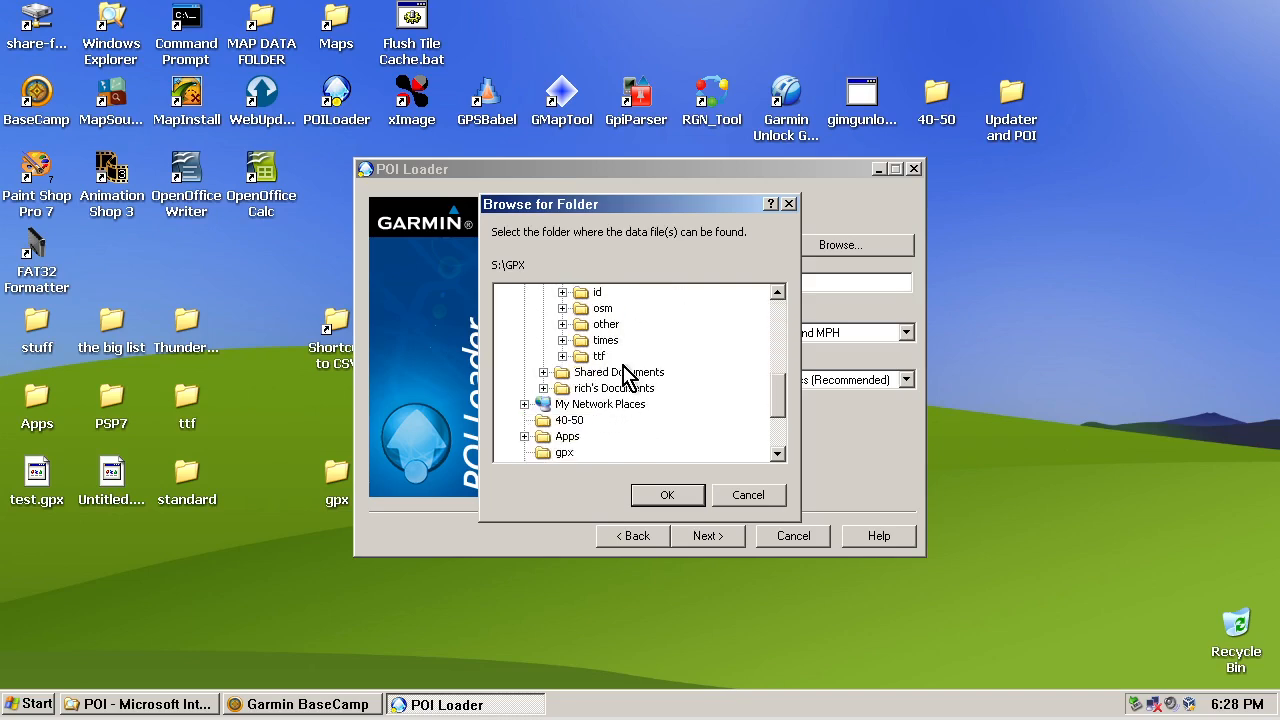
scroll(615, 372, "down", 1)
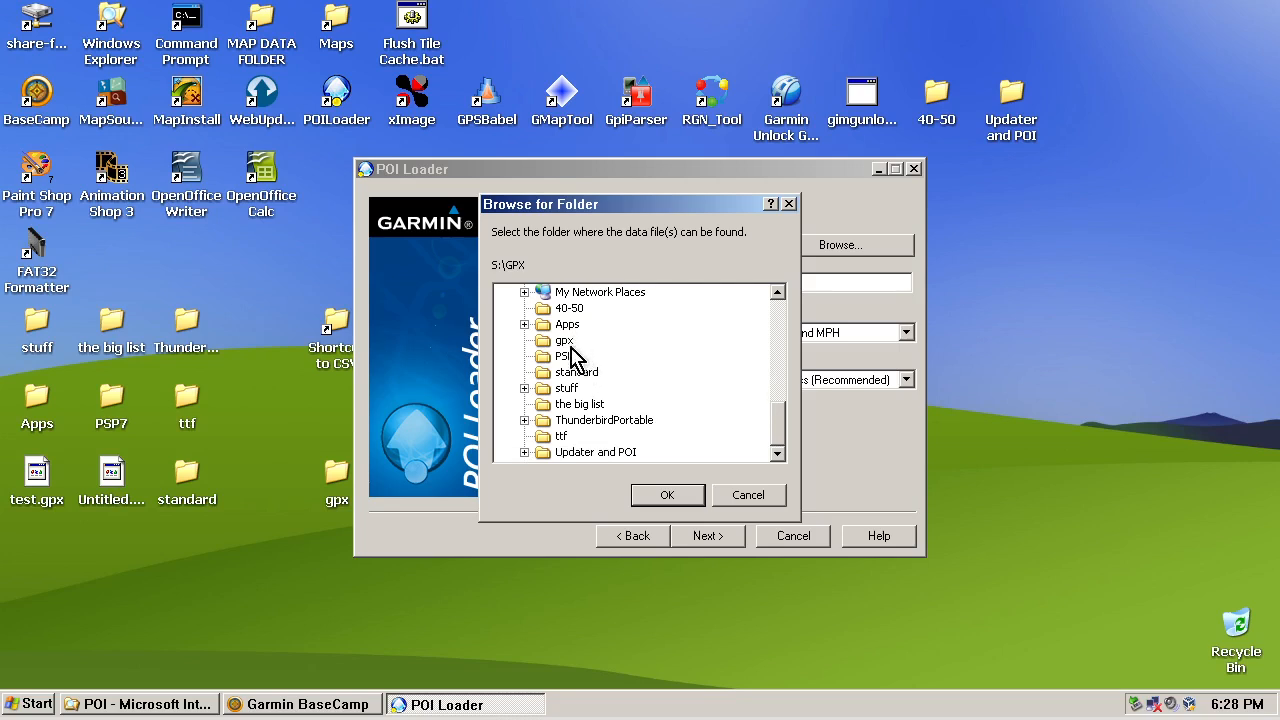
left_click(565, 340)
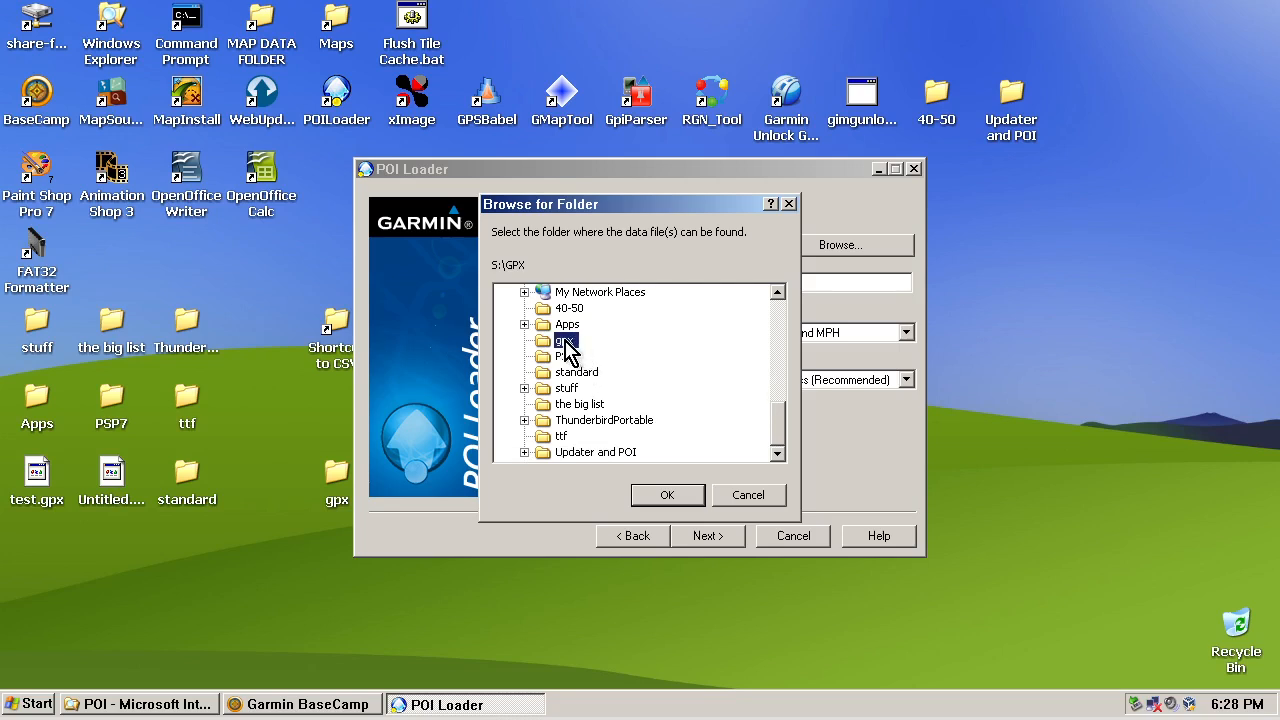
left_click(663, 496)
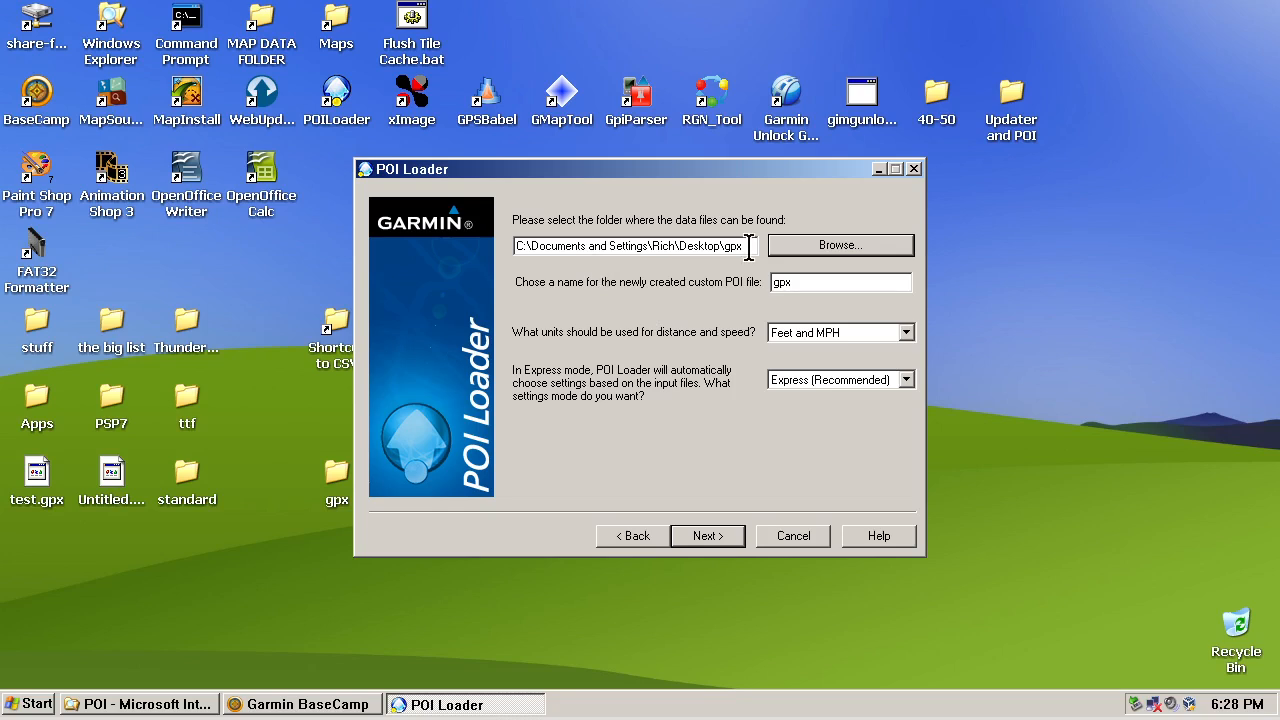
Step: Name the new custom POI file CUSTOM and use Feet and MPH as the distance and speed units
left_click_drag(814, 286, 648, 288)
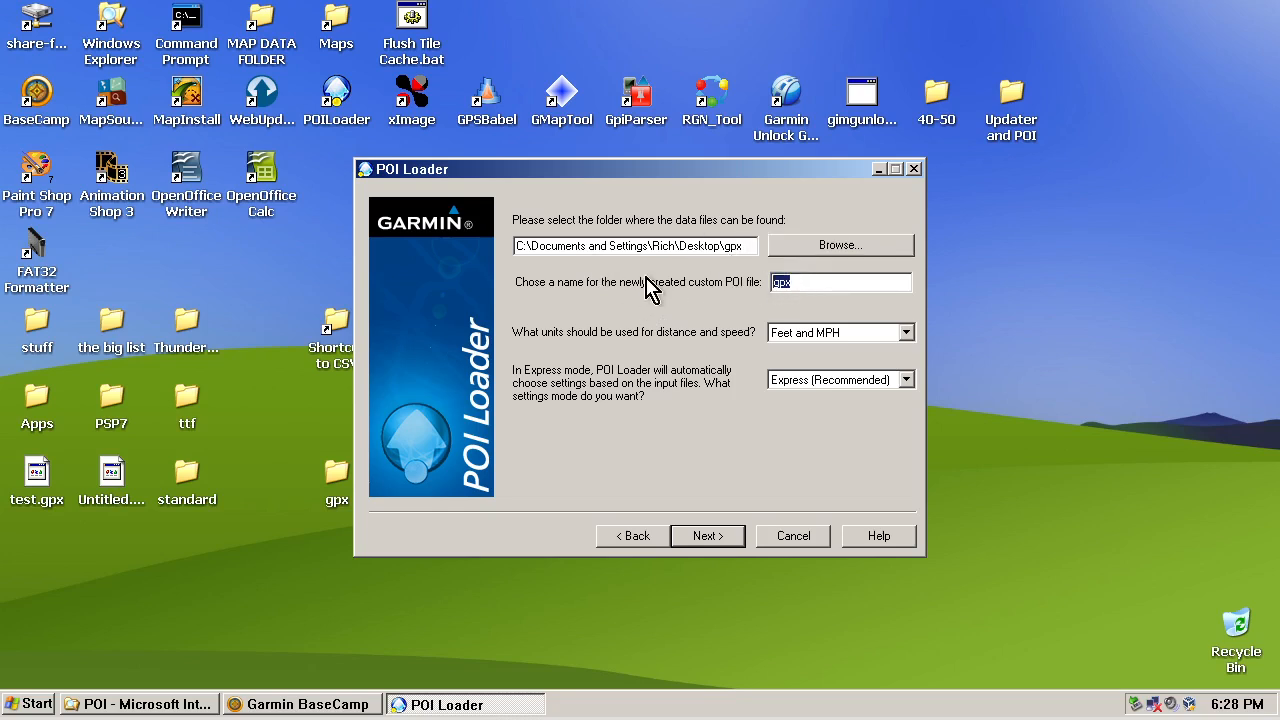
type("CUSTOM")
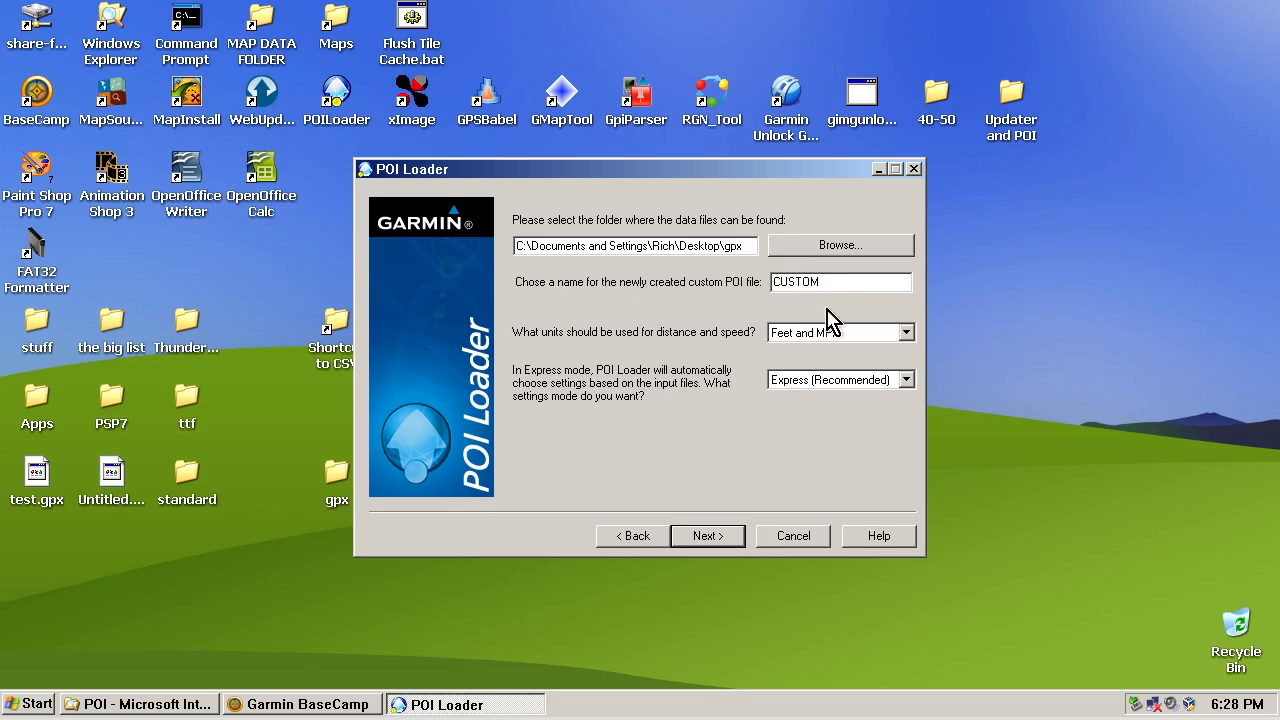
left_click(857, 335)
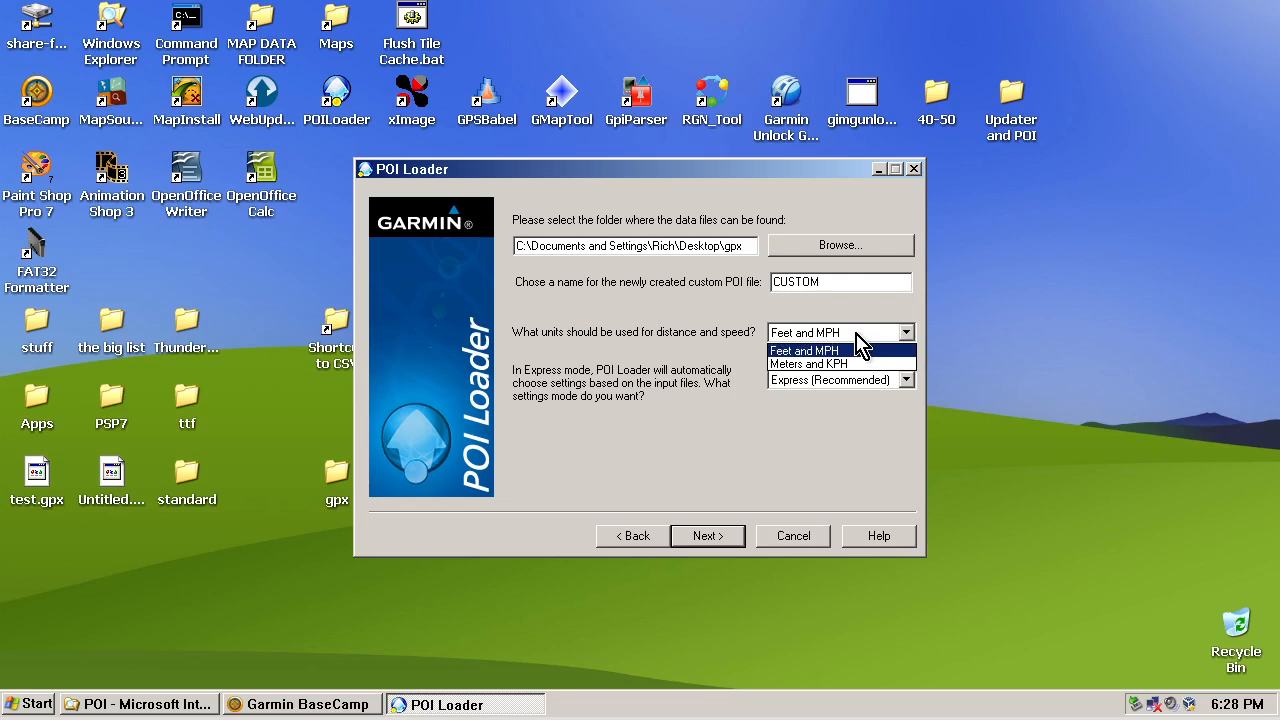
left_click(857, 350)
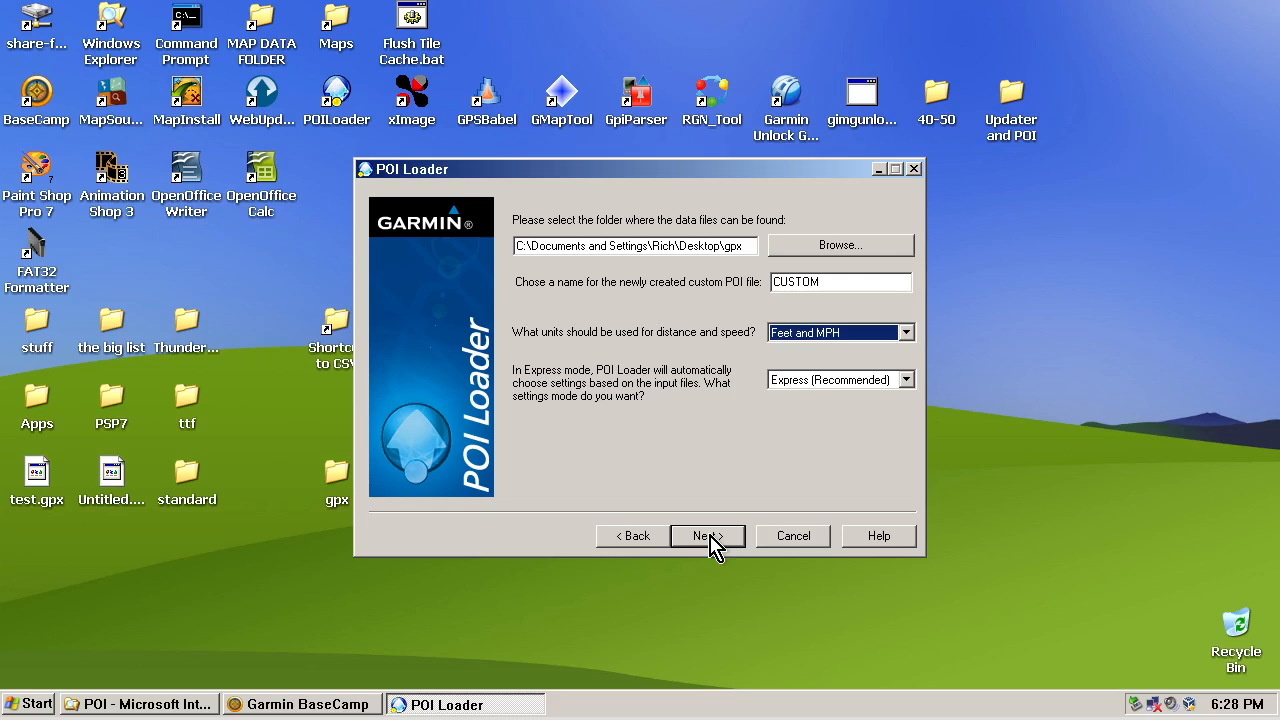
Step: Install the custom POIs, finish POI Loader, and check the CUSTOM.gpi file in the device's E:\POI folder
left_click(708, 538)
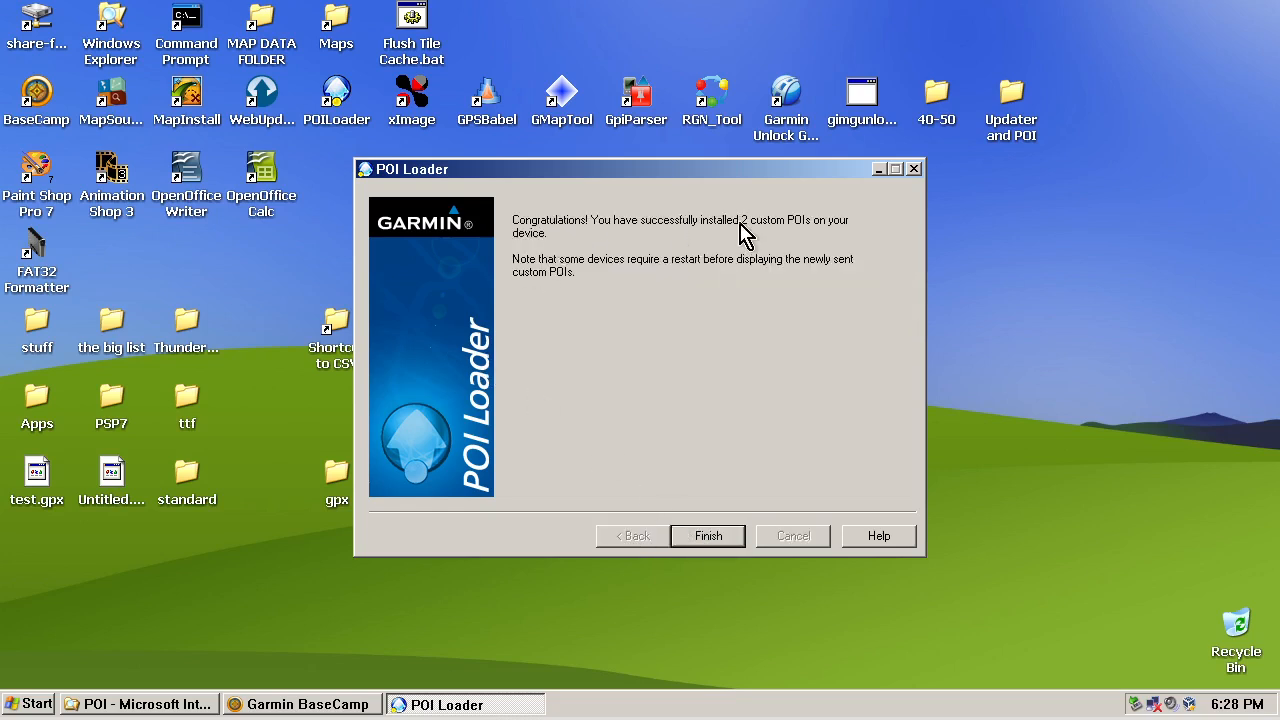
left_click(718, 540)
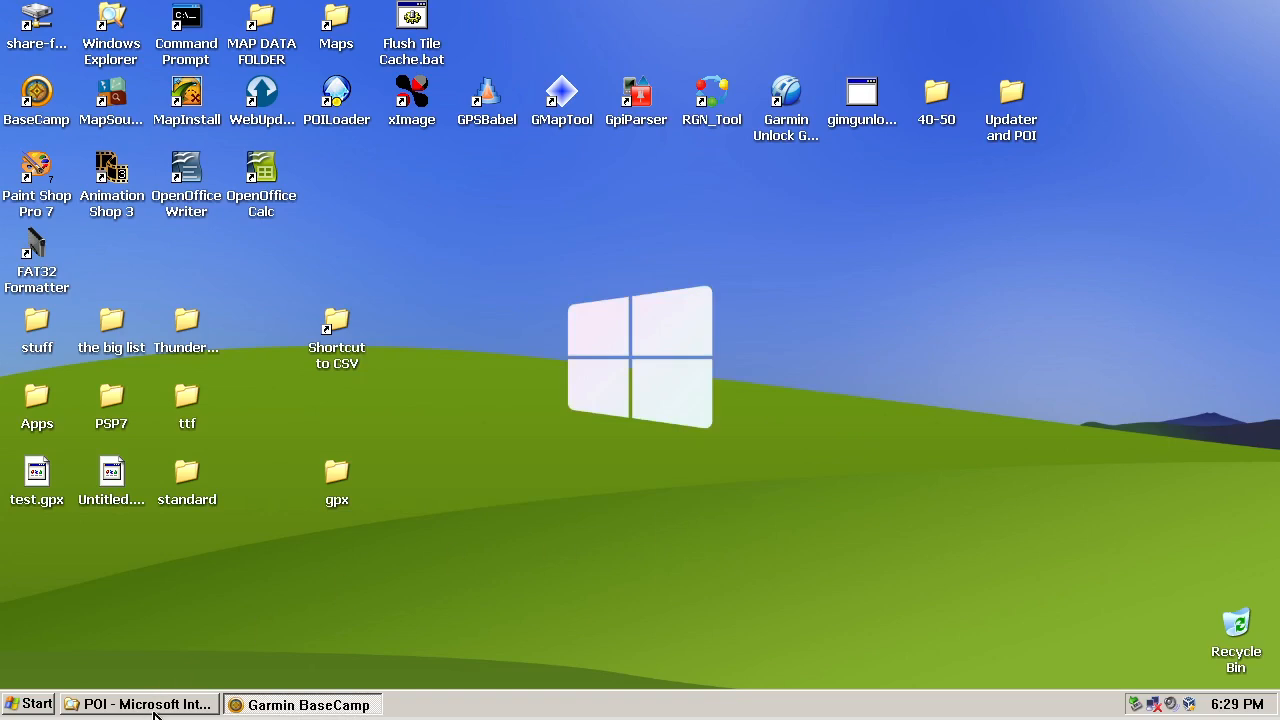
left_click(145, 705)
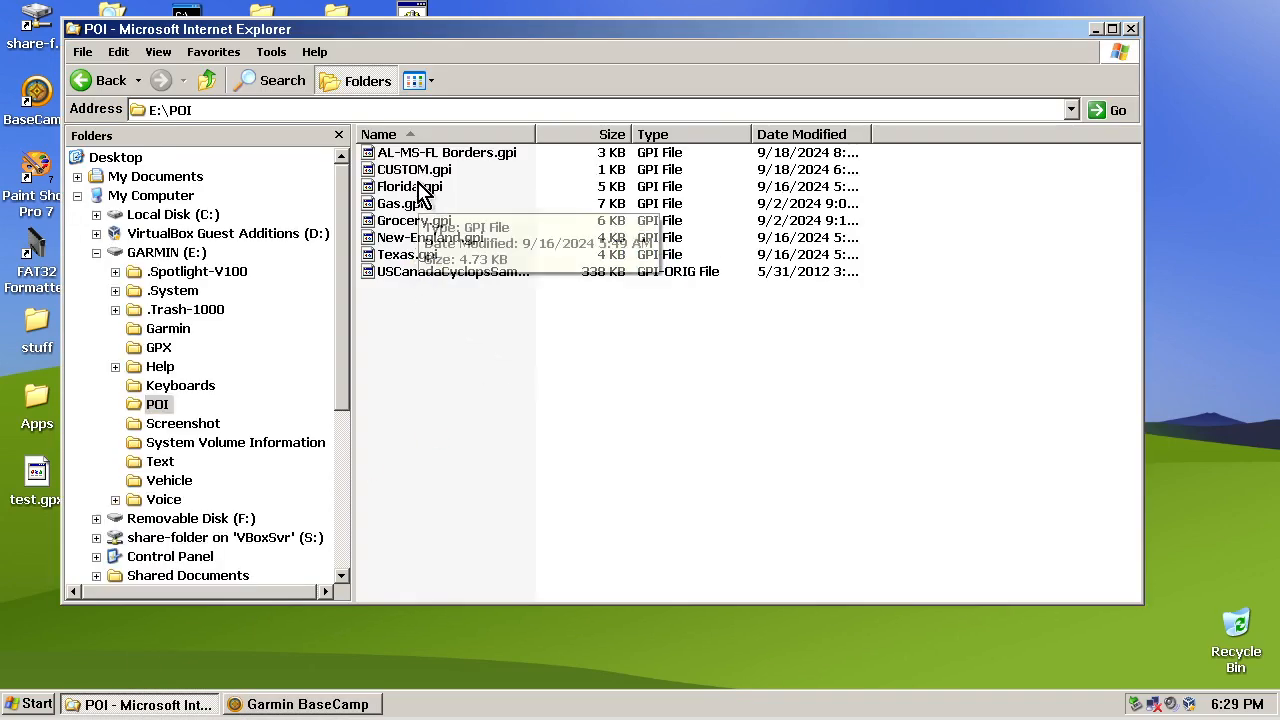
left_click(414, 170)
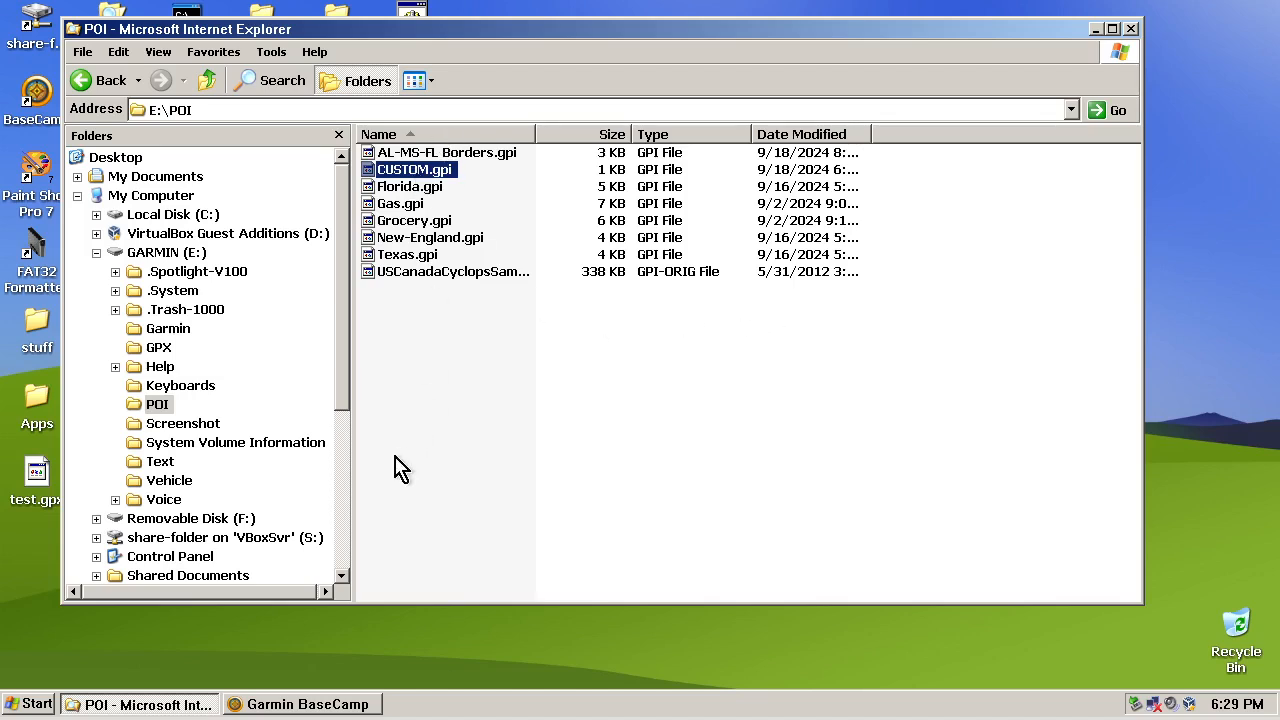
Step: Switch to BaseCamp and examine the proximity circles of the Miss-Ala US-98 and I-10 Border waypoints on the map
left_click(308, 704)
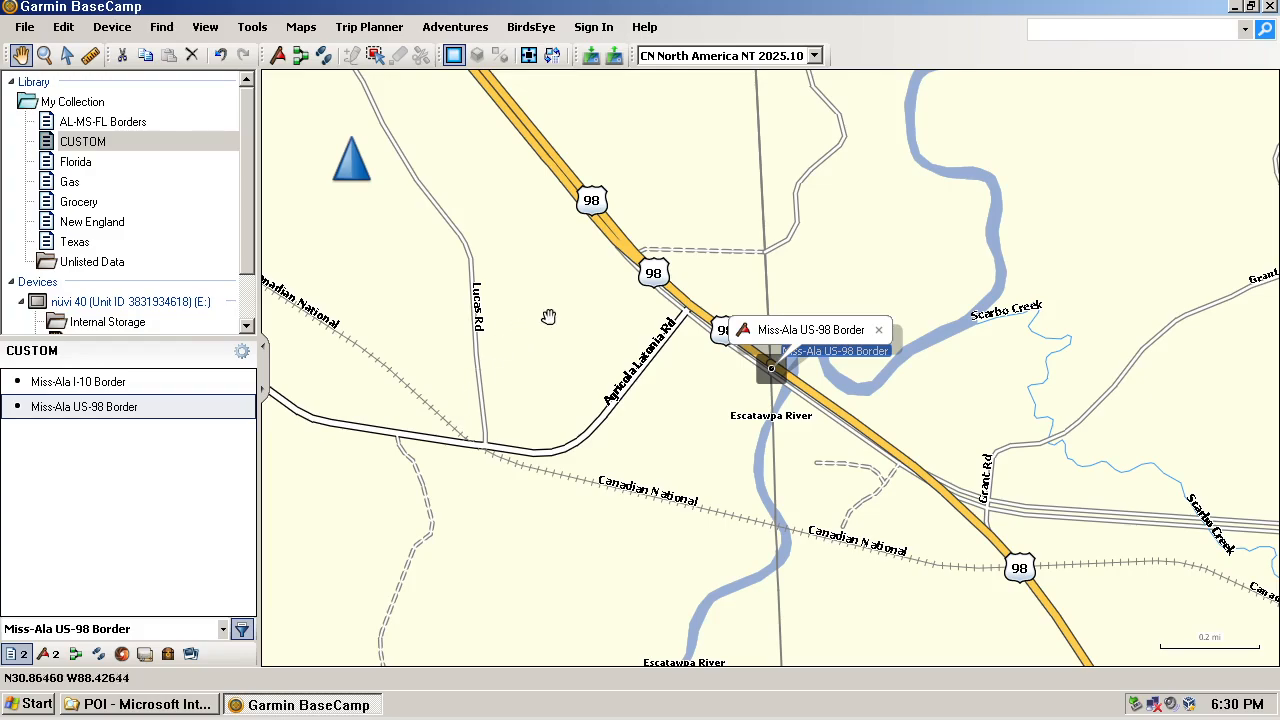
scroll(478, 258, "down", 2)
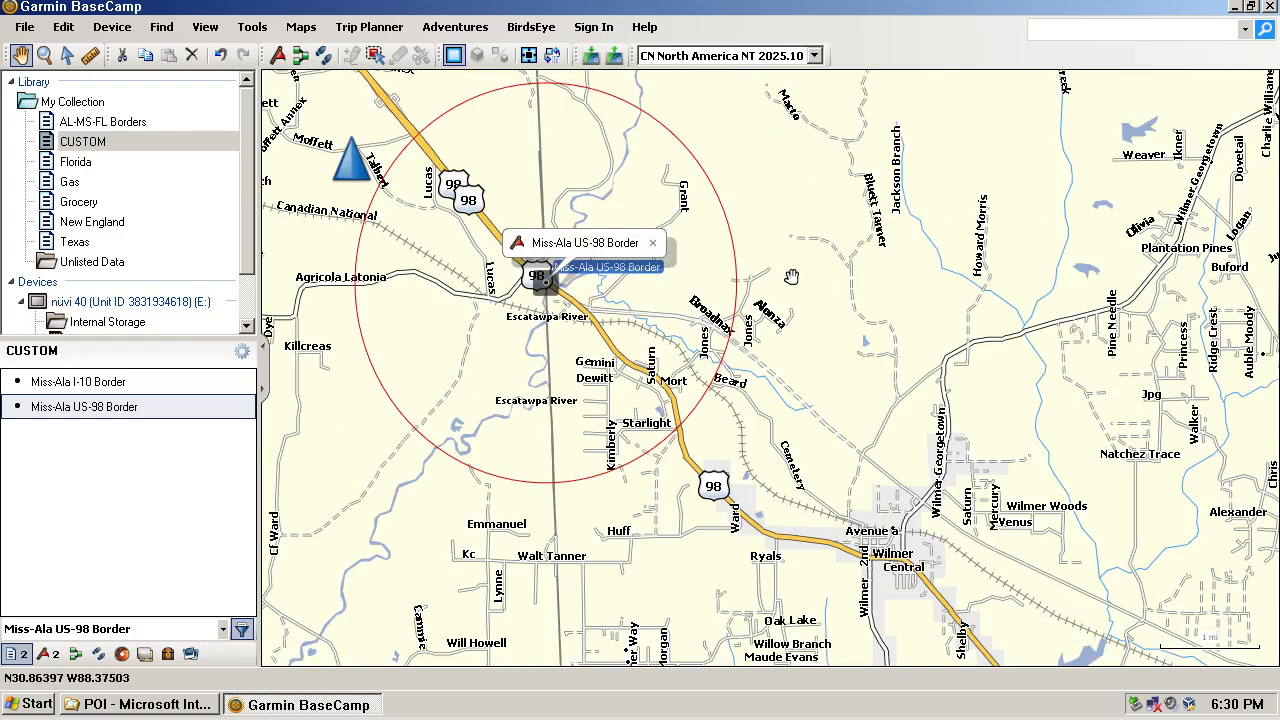
left_click_drag(791, 276, 1020, 331)
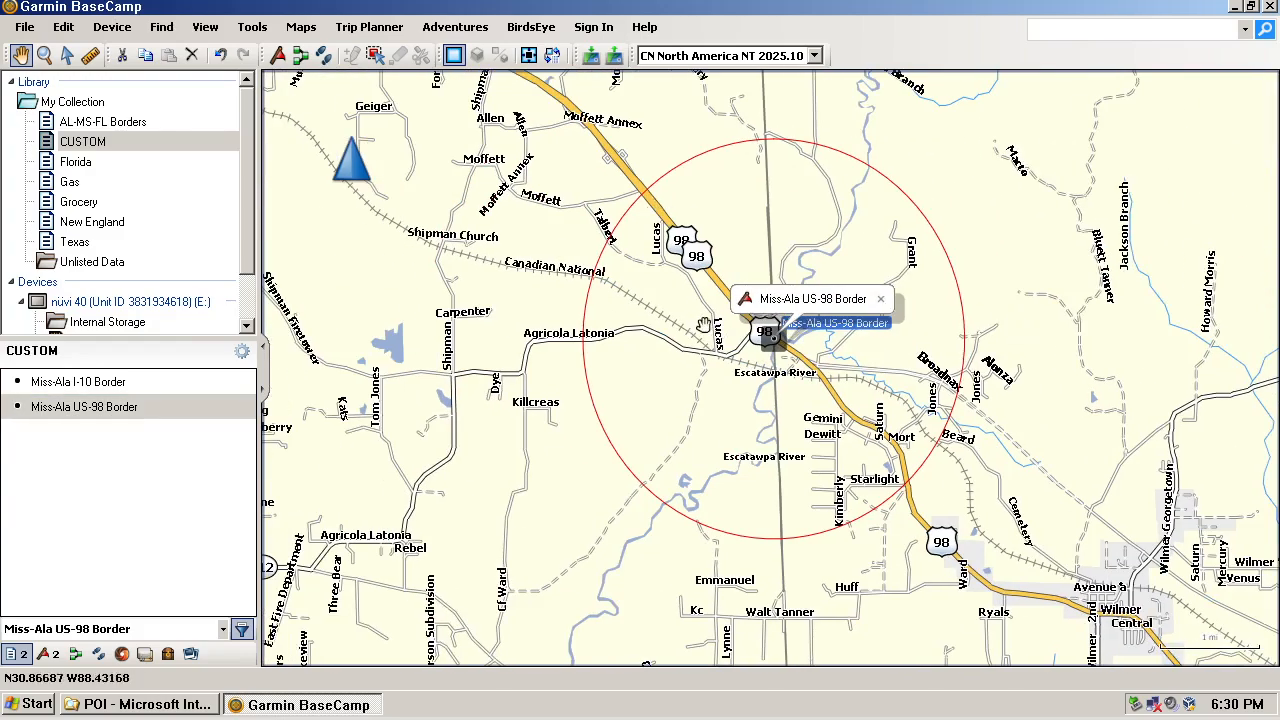
scroll(924, 439, "down", 3)
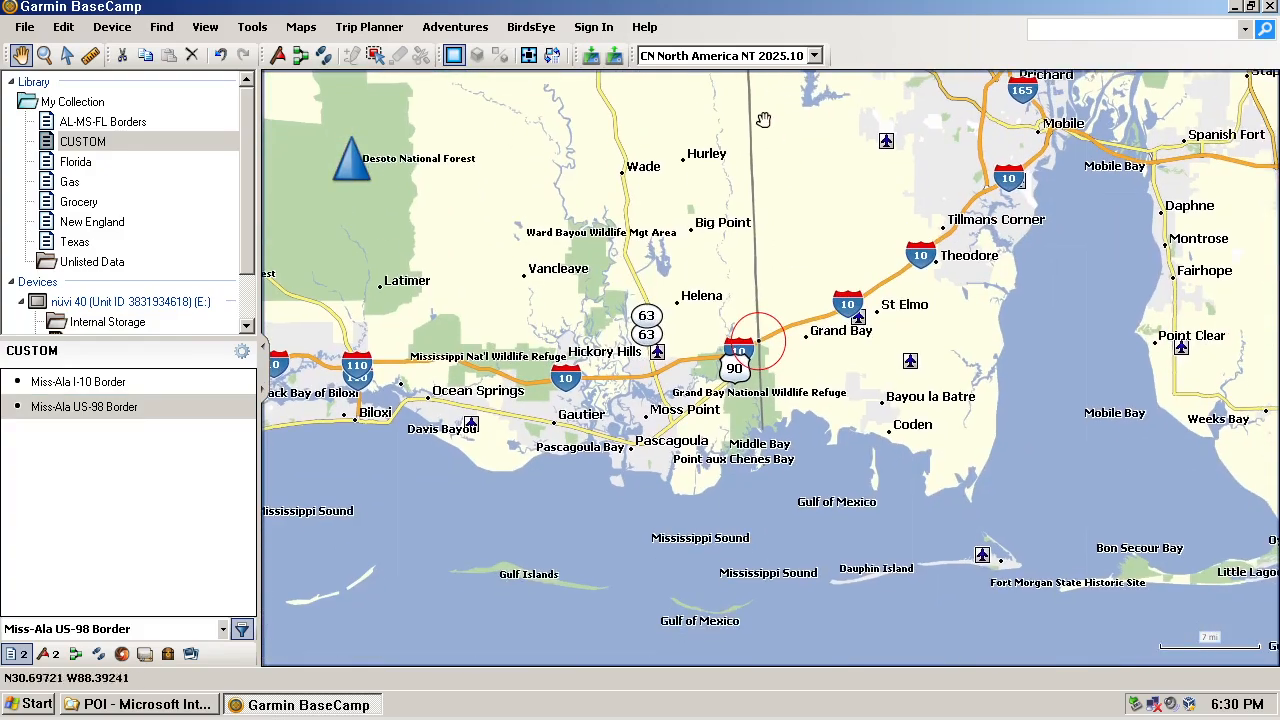
left_click_drag(764, 120, 788, 363)
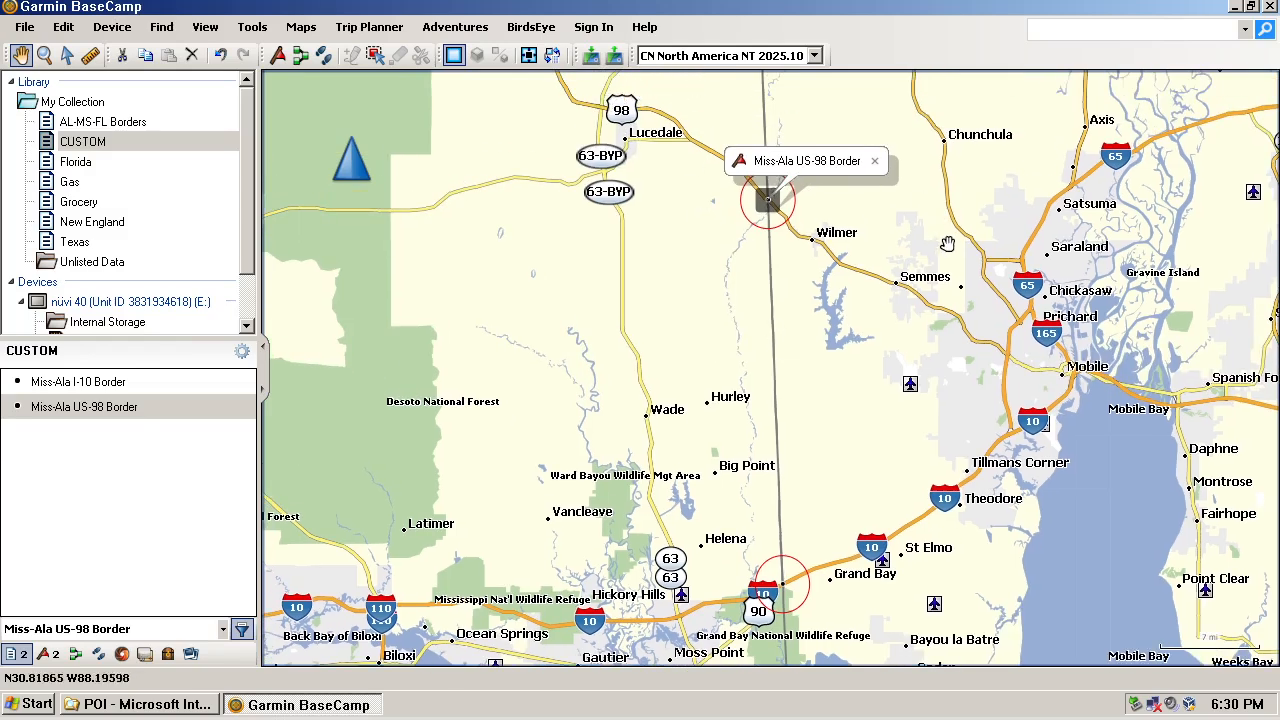
scroll(712, 205, "down", 3)
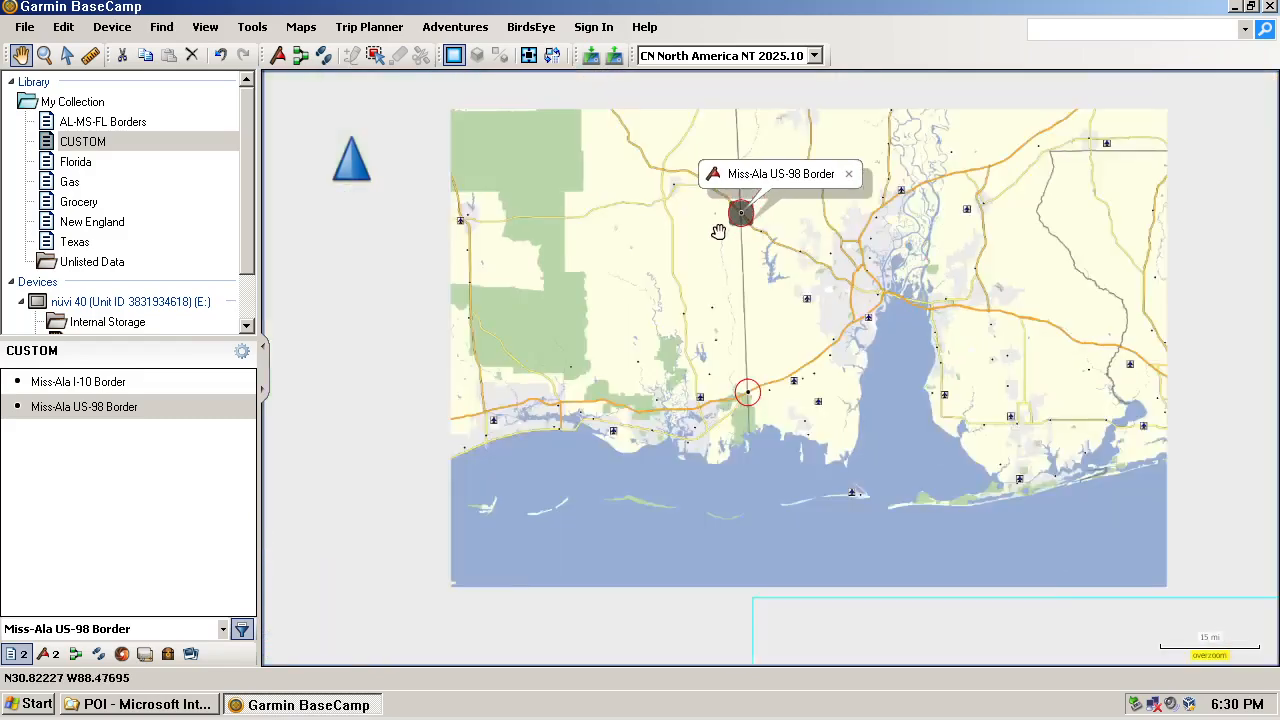
scroll(720, 228, "up", 3)
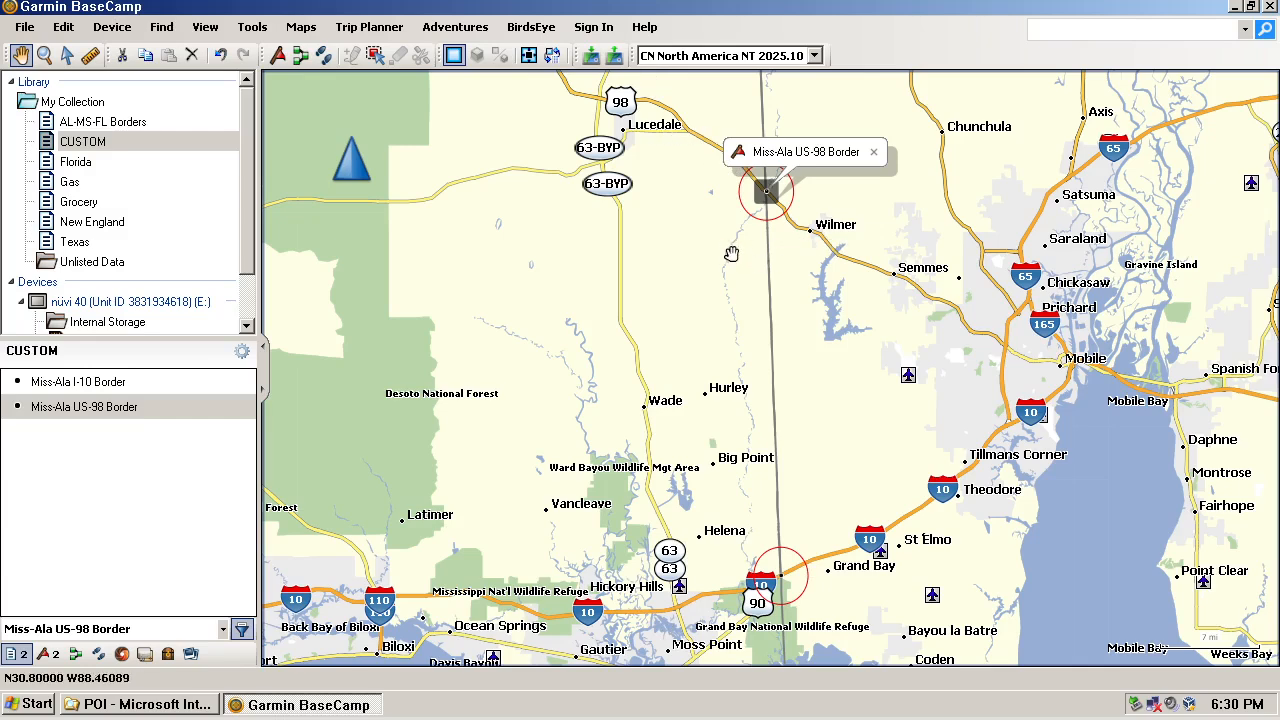
left_click_drag(731, 254, 688, 345)
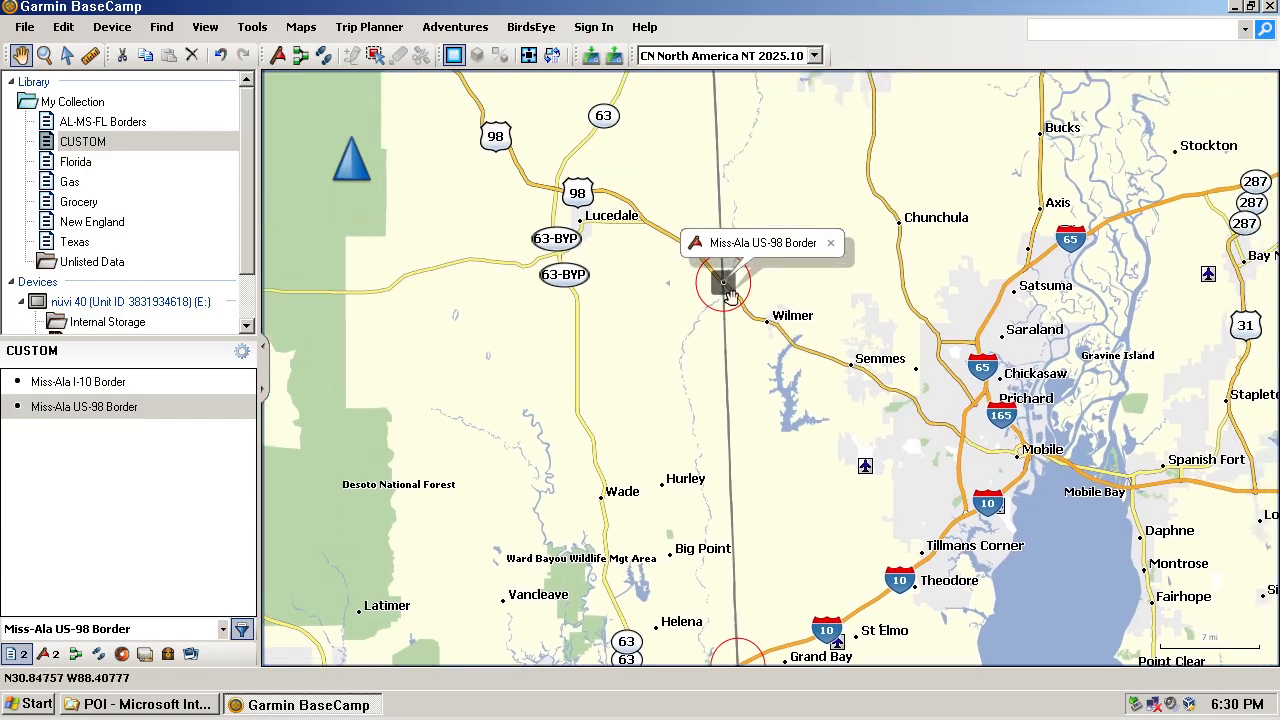
mouse_move(731, 295)
scroll(660, 330, "up", 2)
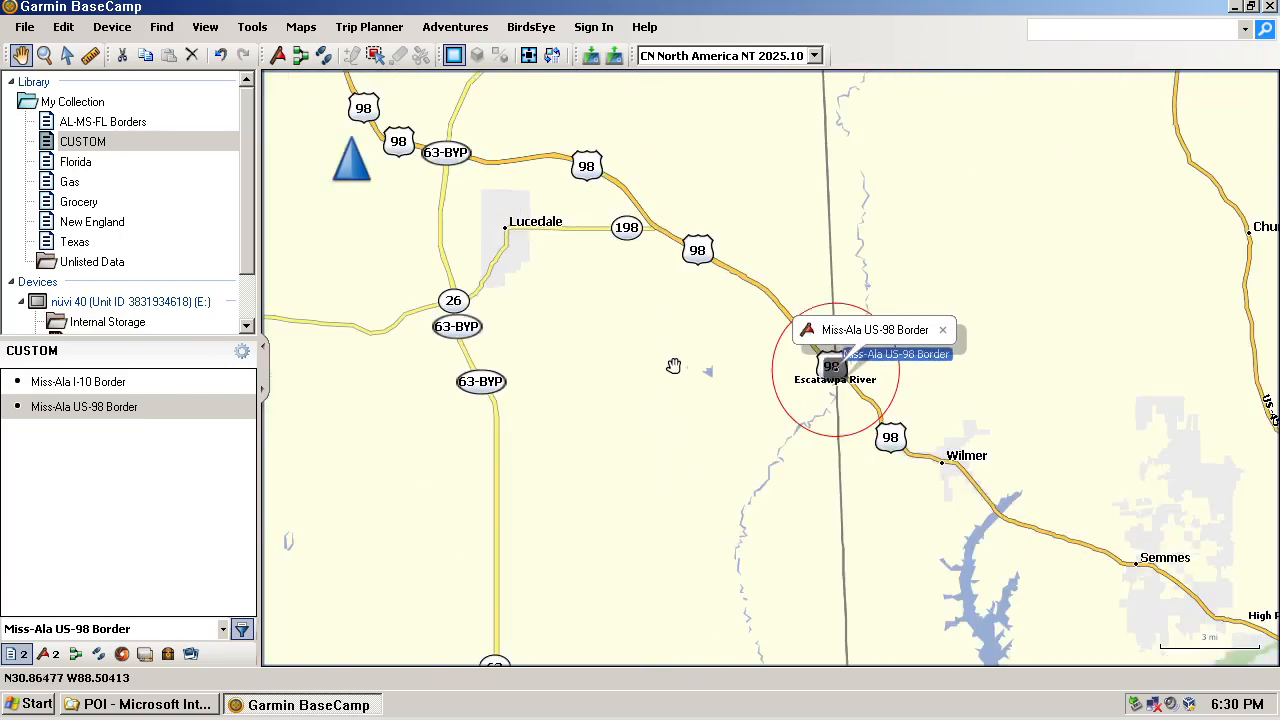
Step: Set the proximity of the Miss-Ala I-10 Border waypoint in the CUSTOM list to 5 mi and close its properties
left_click_drag(722, 395, 582, 378)
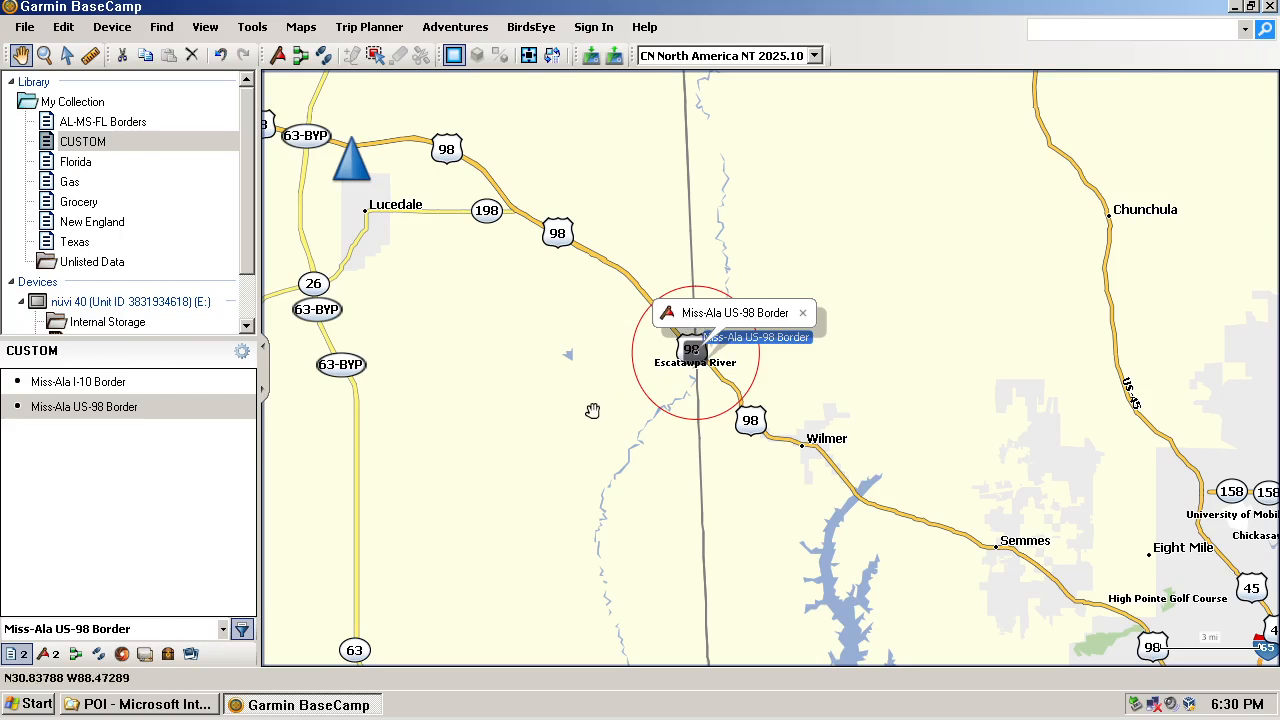
left_click_drag(678, 530, 707, 190)
left_click_drag(746, 450, 737, 303)
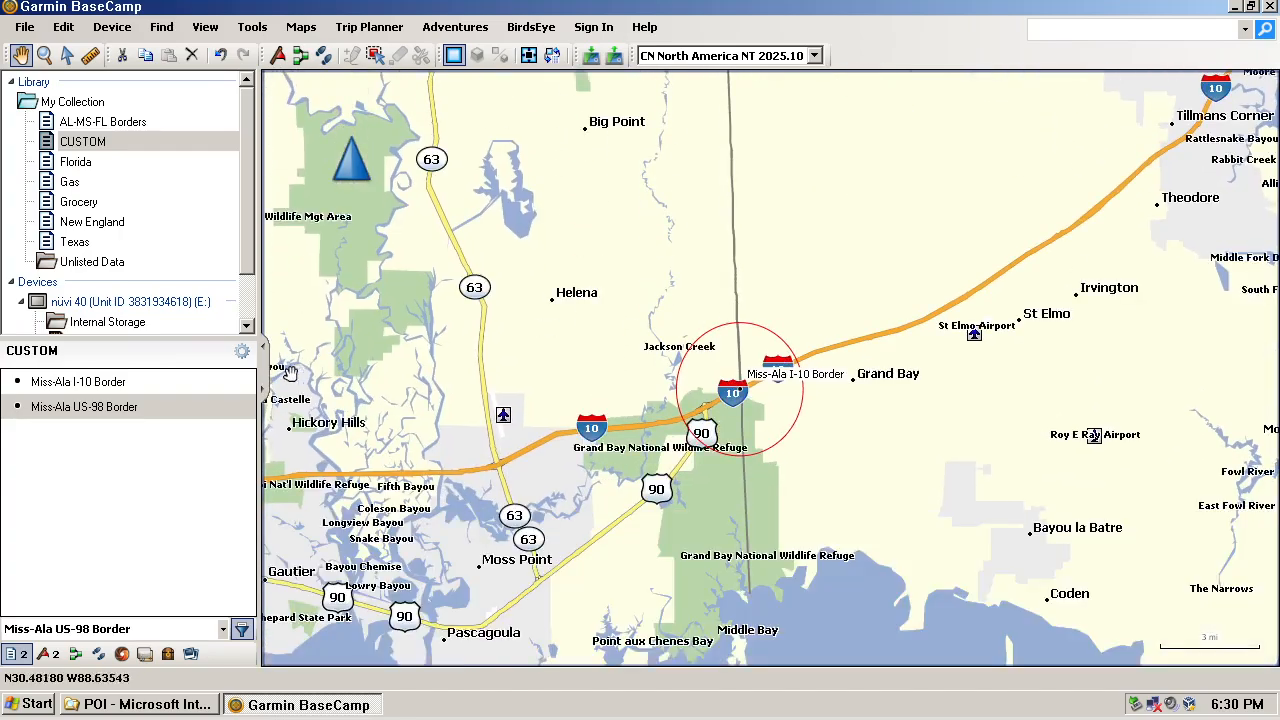
left_click(100, 386)
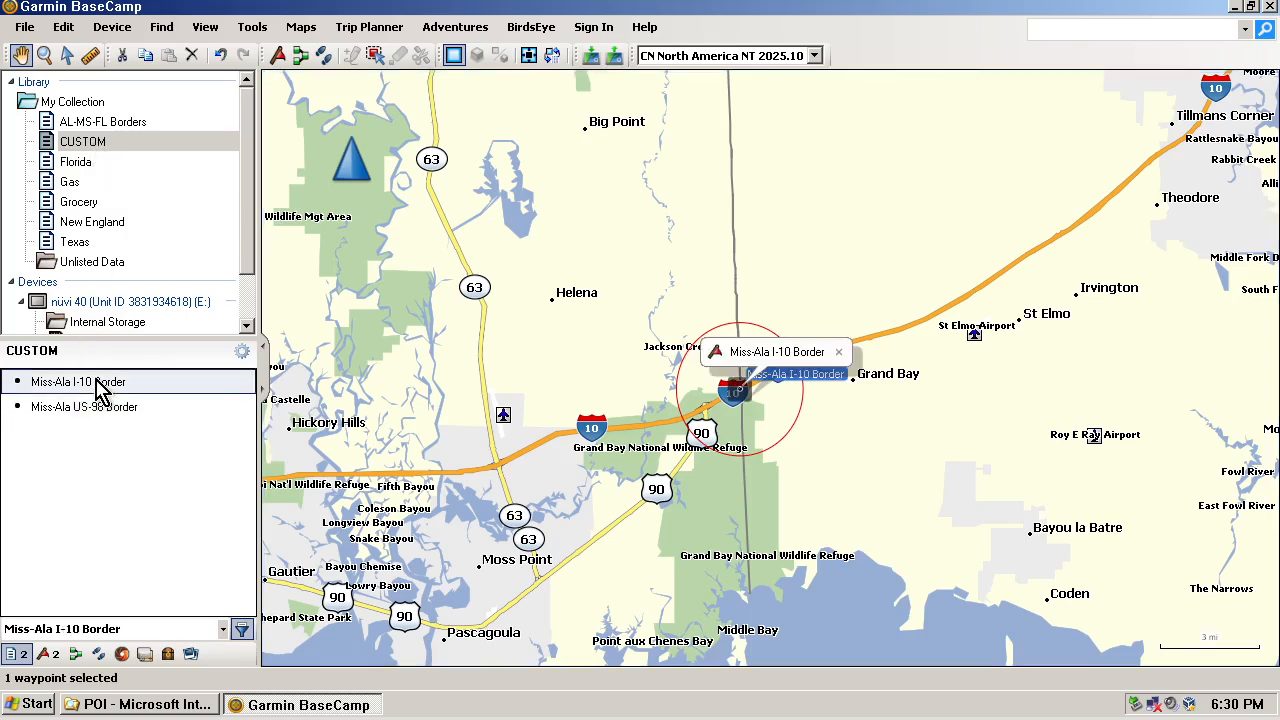
double_click(100, 386)
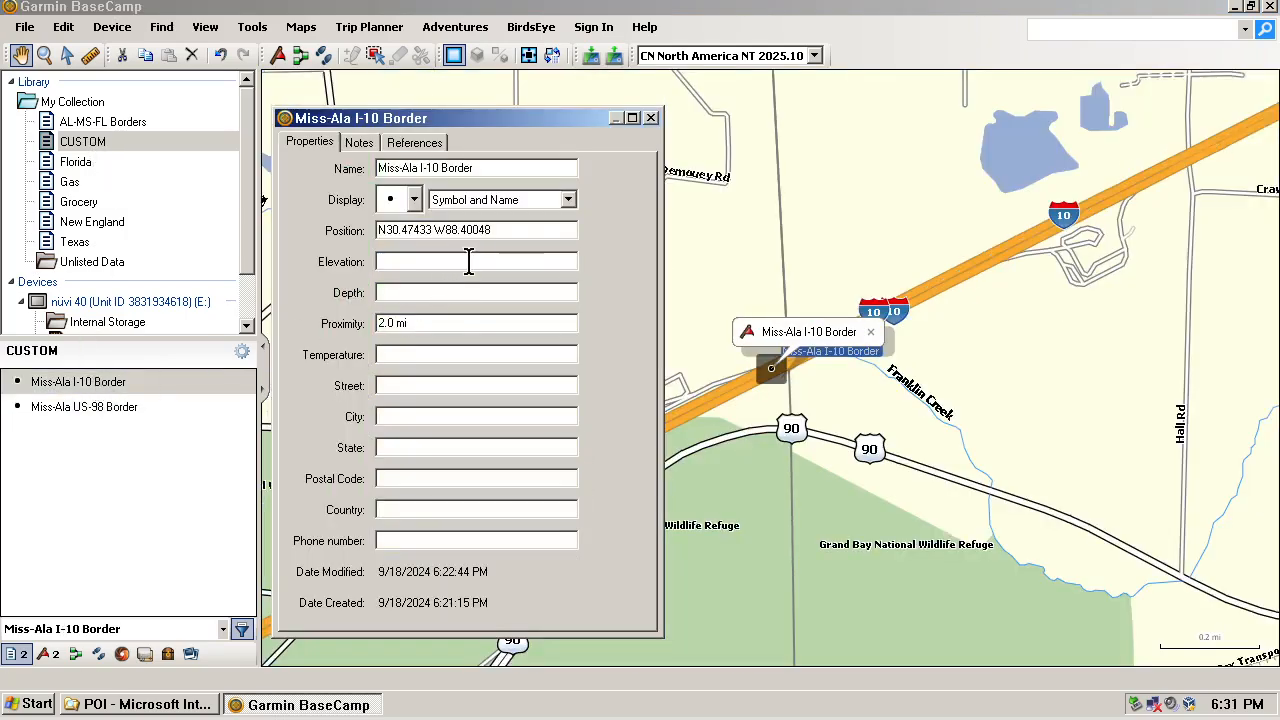
double_click(428, 323)
key("BackSpace")
type("5")
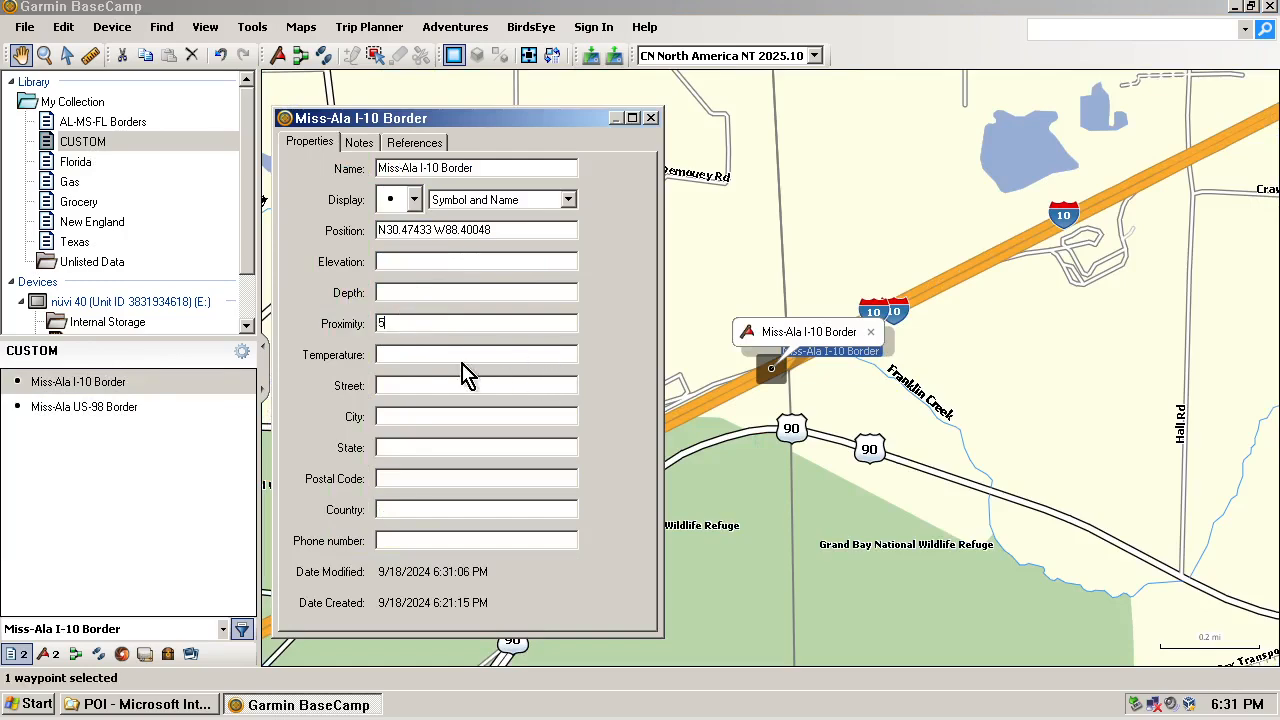
left_click(401, 356)
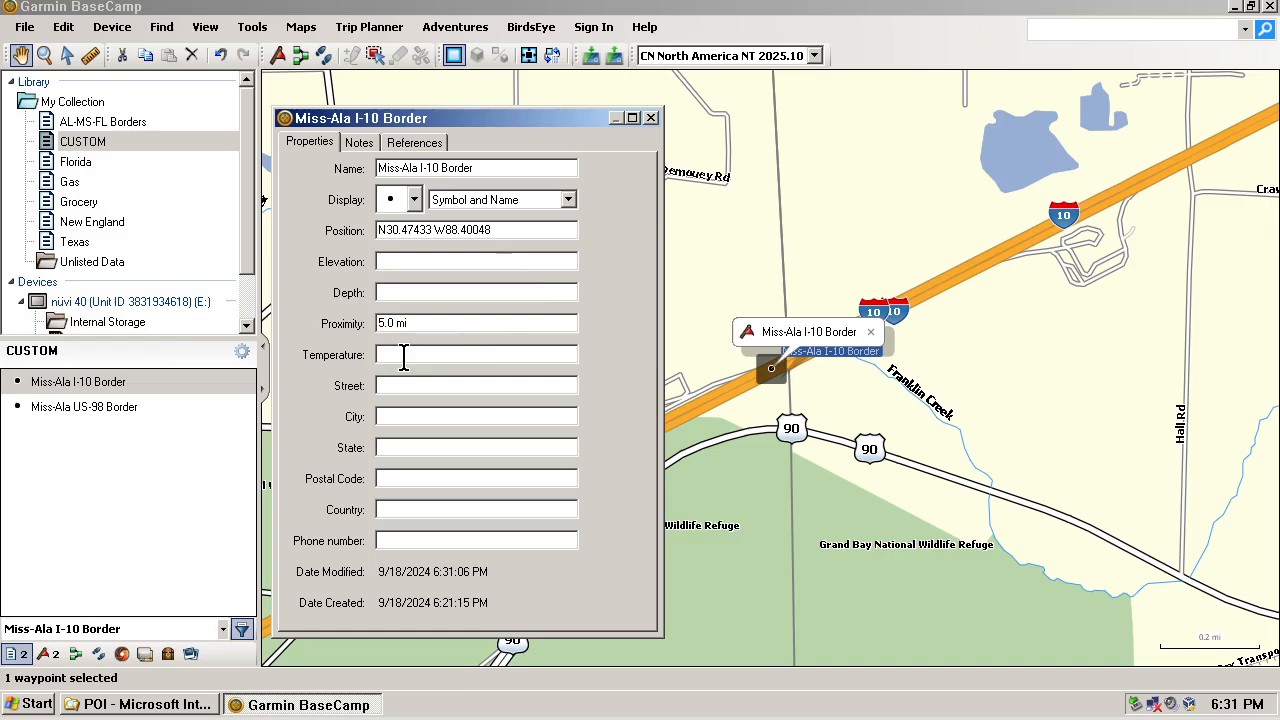
left_click(651, 118)
Step: Examine the enlarged proximity circle around the Miss-Ala I-10 Border waypoint and where its western edge crosses I-10
scroll(638, 271, "down", 1)
scroll(638, 271, "down", 4)
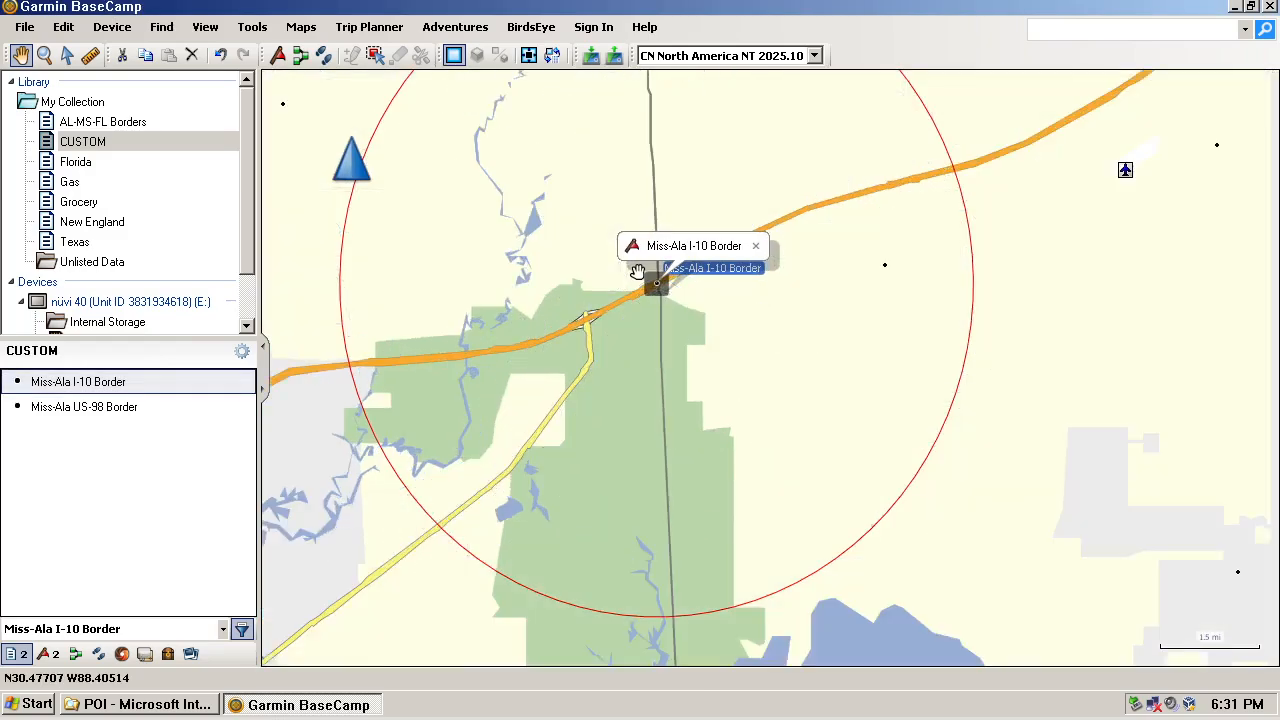
left_click_drag(1048, 404, 1055, 440)
scroll(1052, 438, "down", 1)
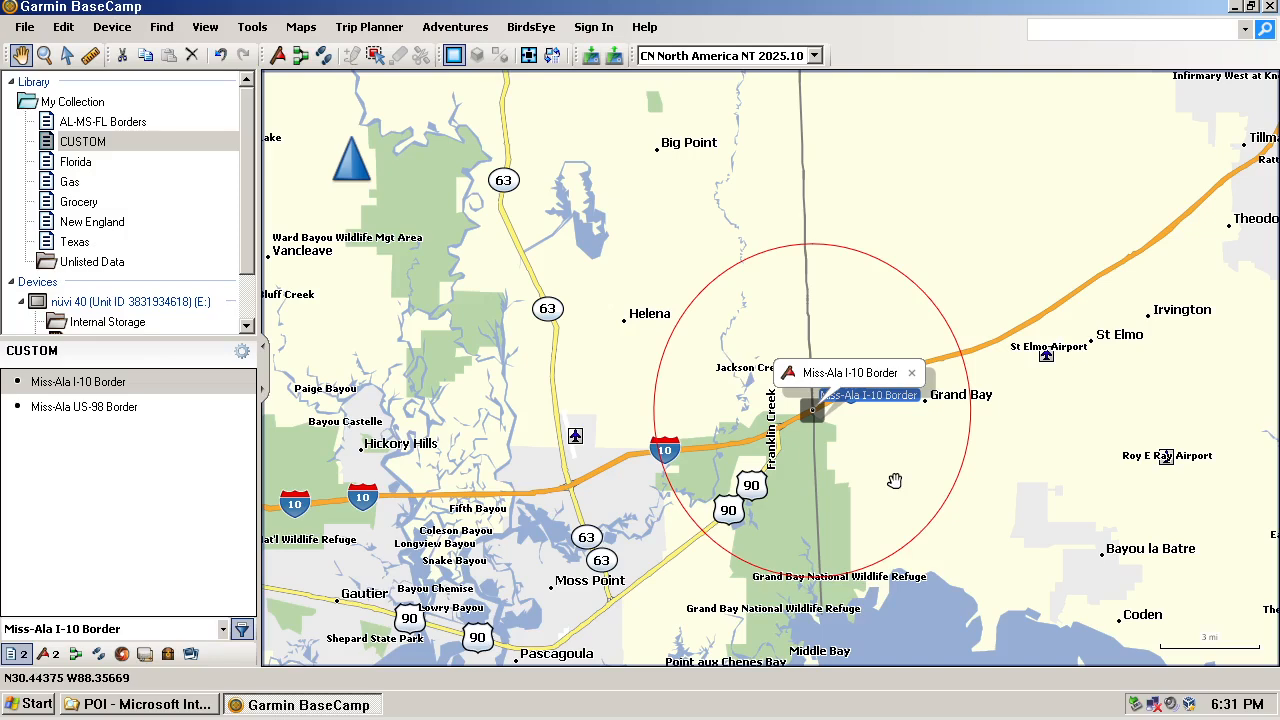
scroll(1020, 468, "up", 2)
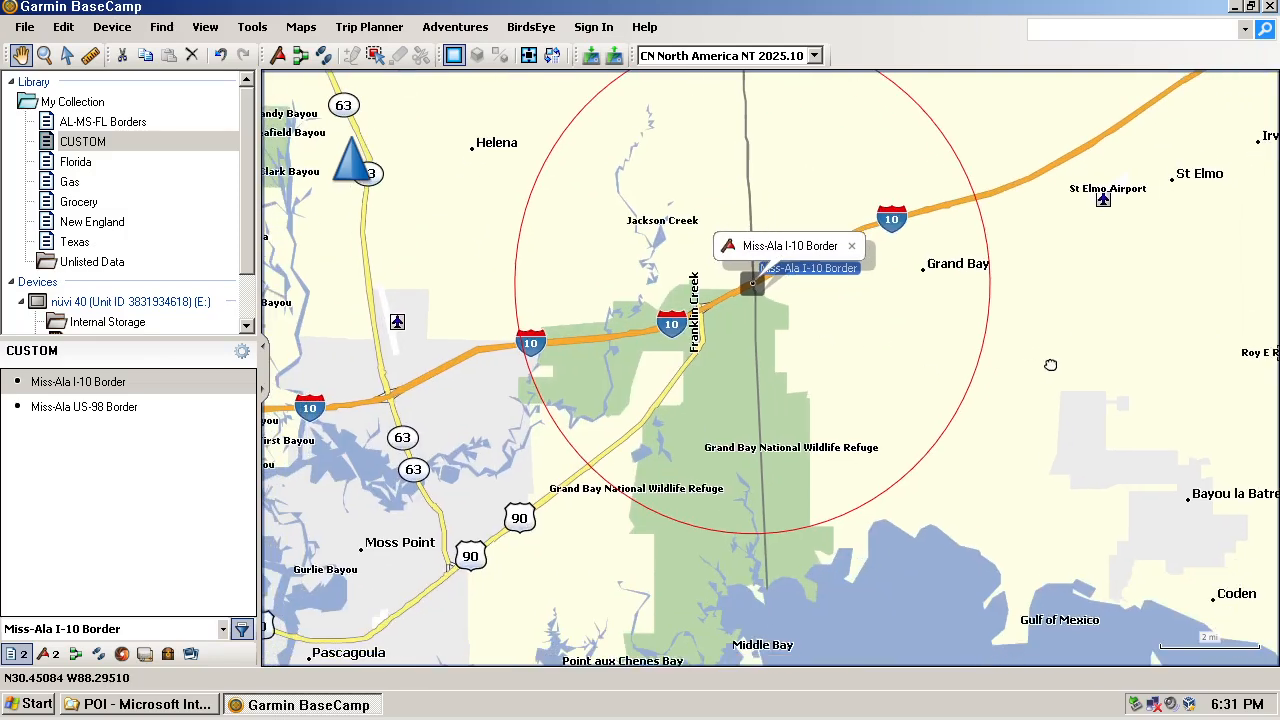
left_click_drag(1050, 365, 1122, 375)
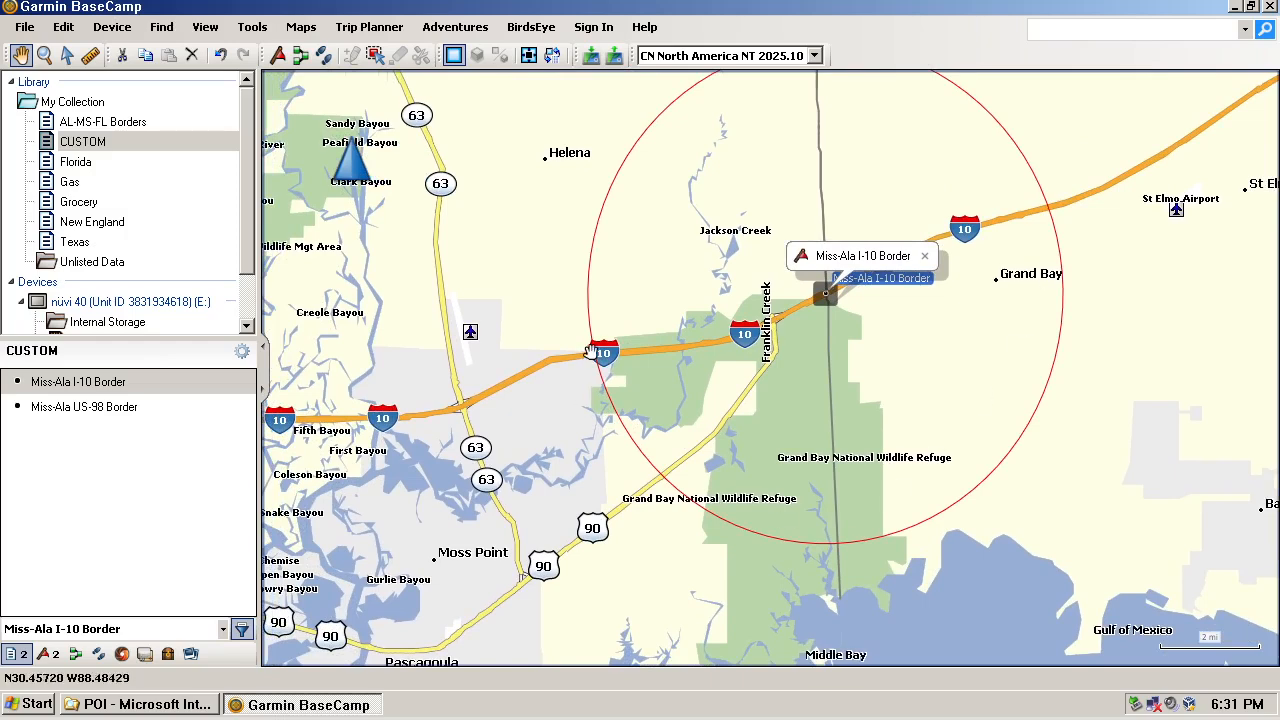
mouse_move(593, 356)
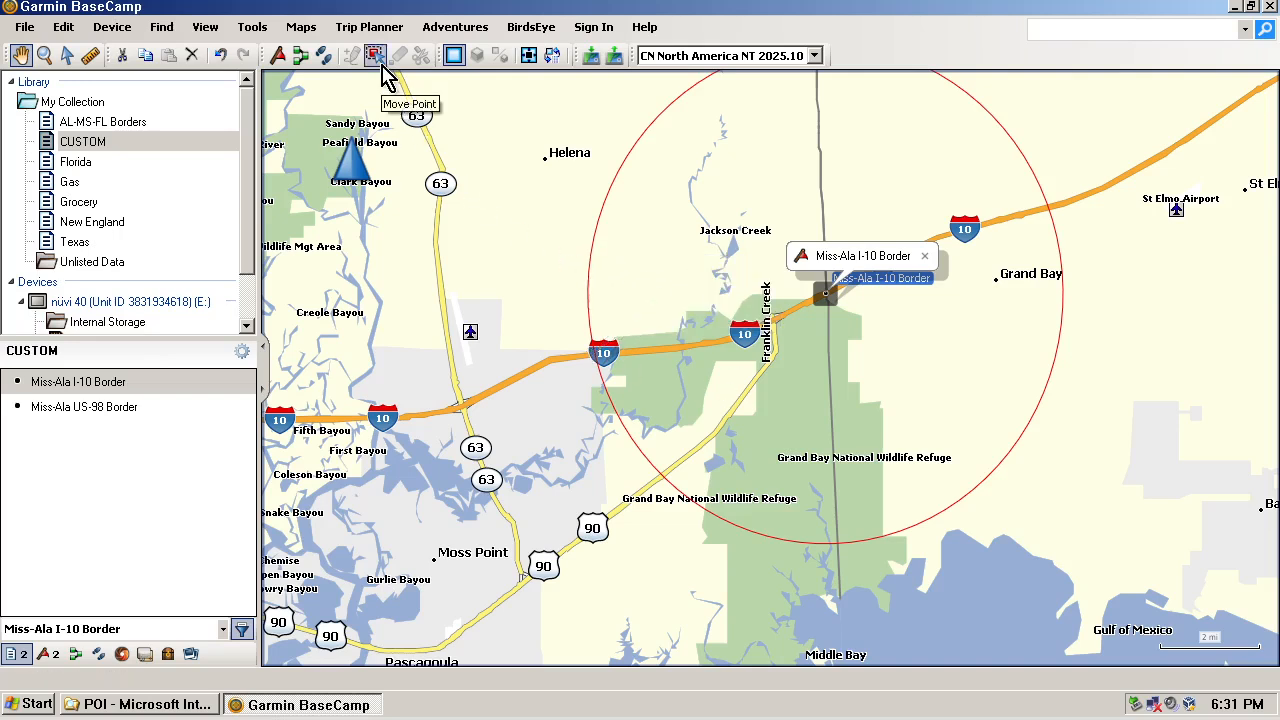
Step: Use Move Point to relocate the Miss-Ala I-10 Border waypoint west along I-10 to N30.45662 W88.48252
left_click(303, 30)
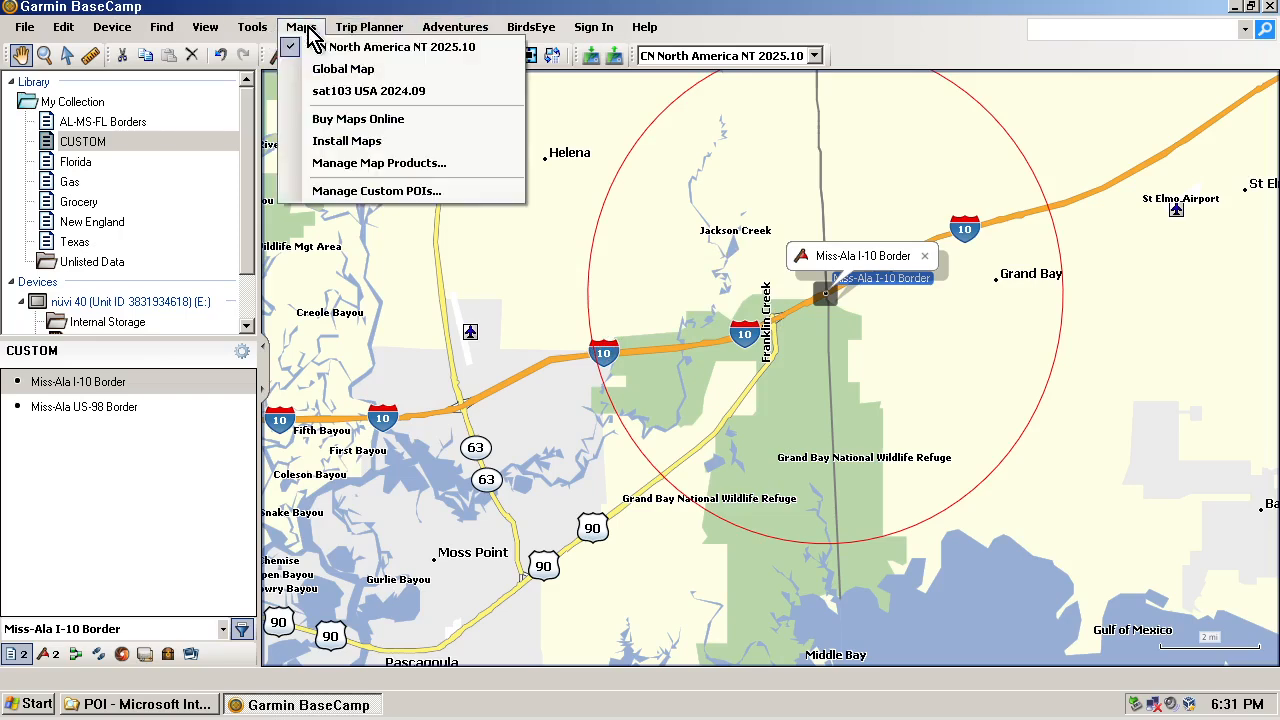
mouse_move(252, 32)
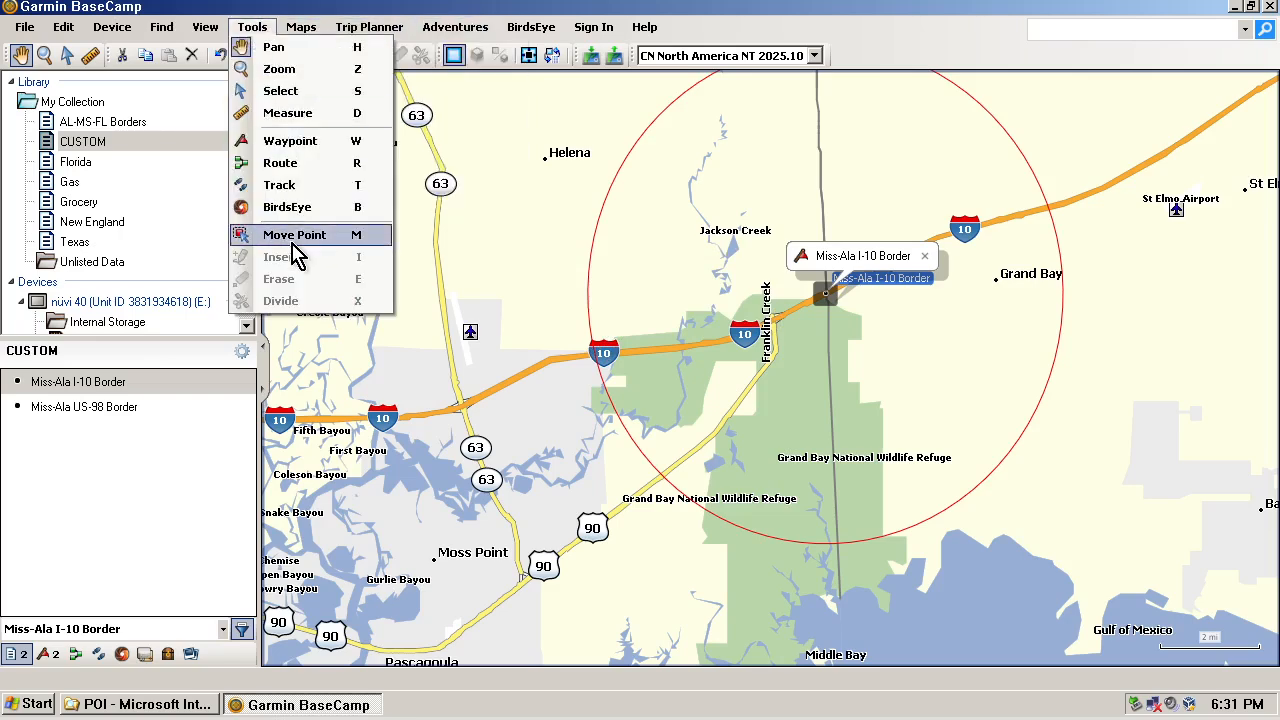
left_click(252, 27)
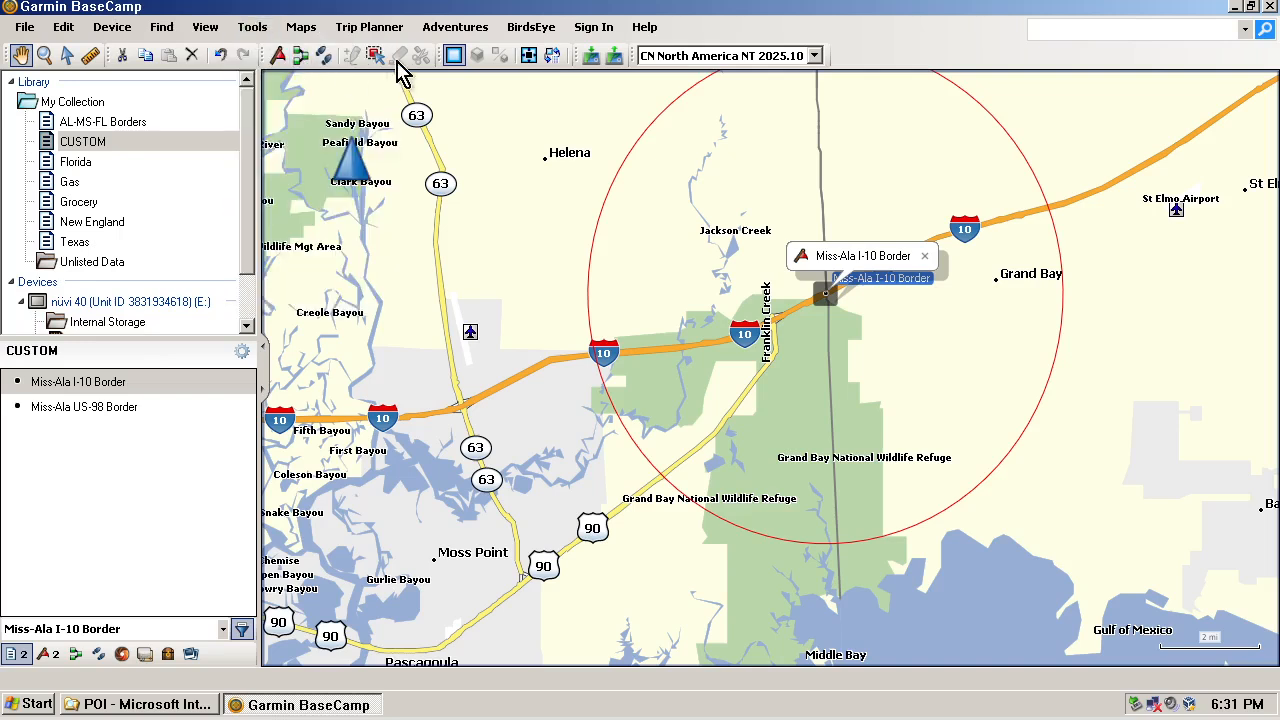
left_click(252, 27)
left_click(285, 233)
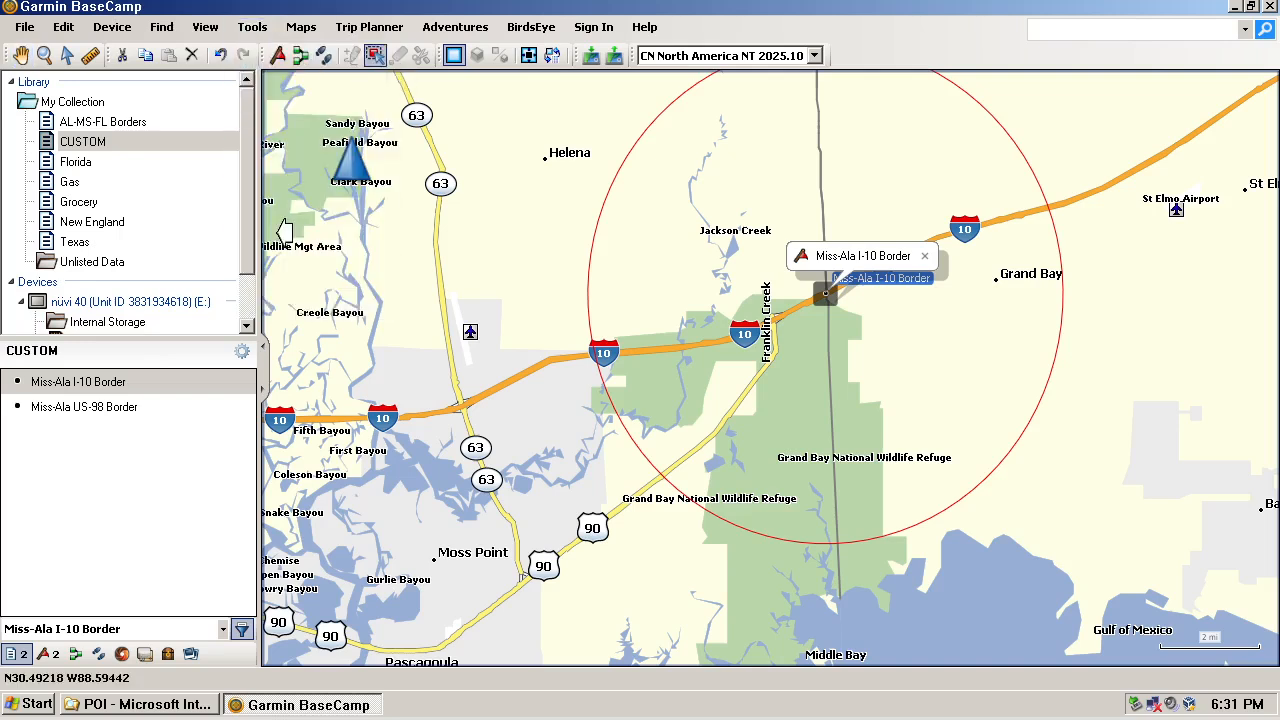
left_click(596, 356)
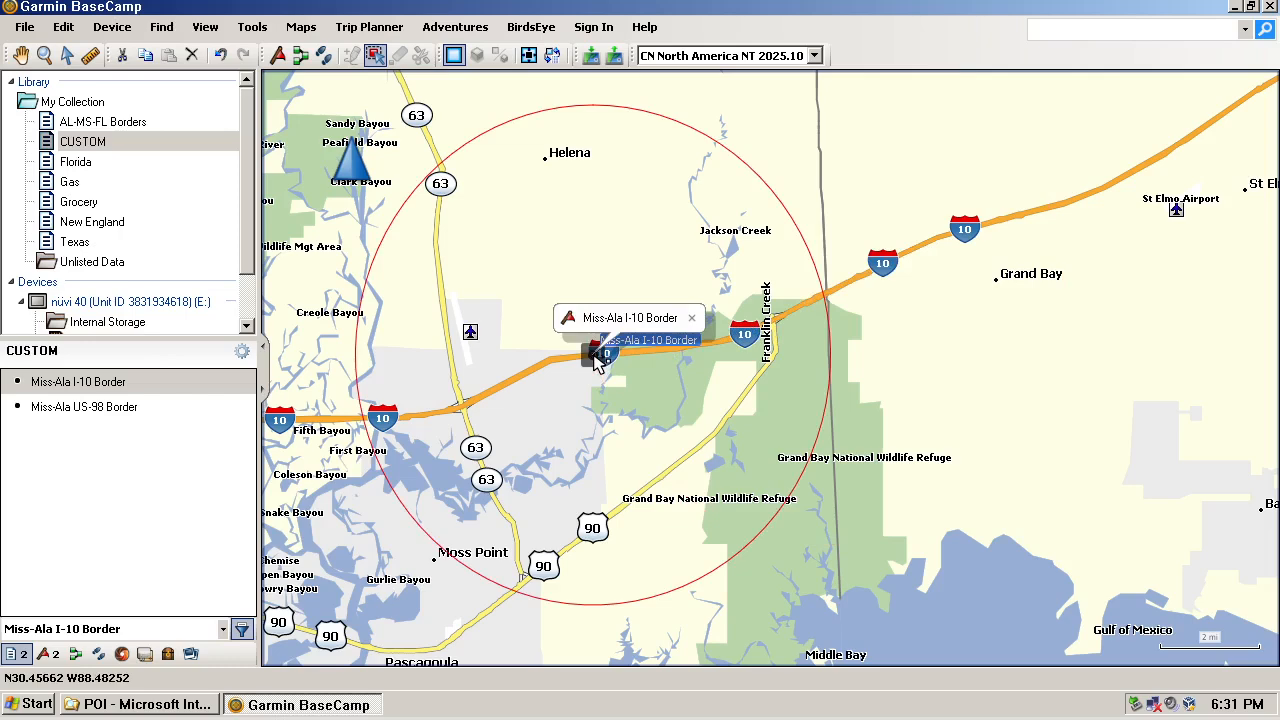
Step: Set the relocated Miss-Ala I-10 Border waypoint's proximity to 0.25 mi and close its properties
double_click(62, 386)
left_click(449, 322)
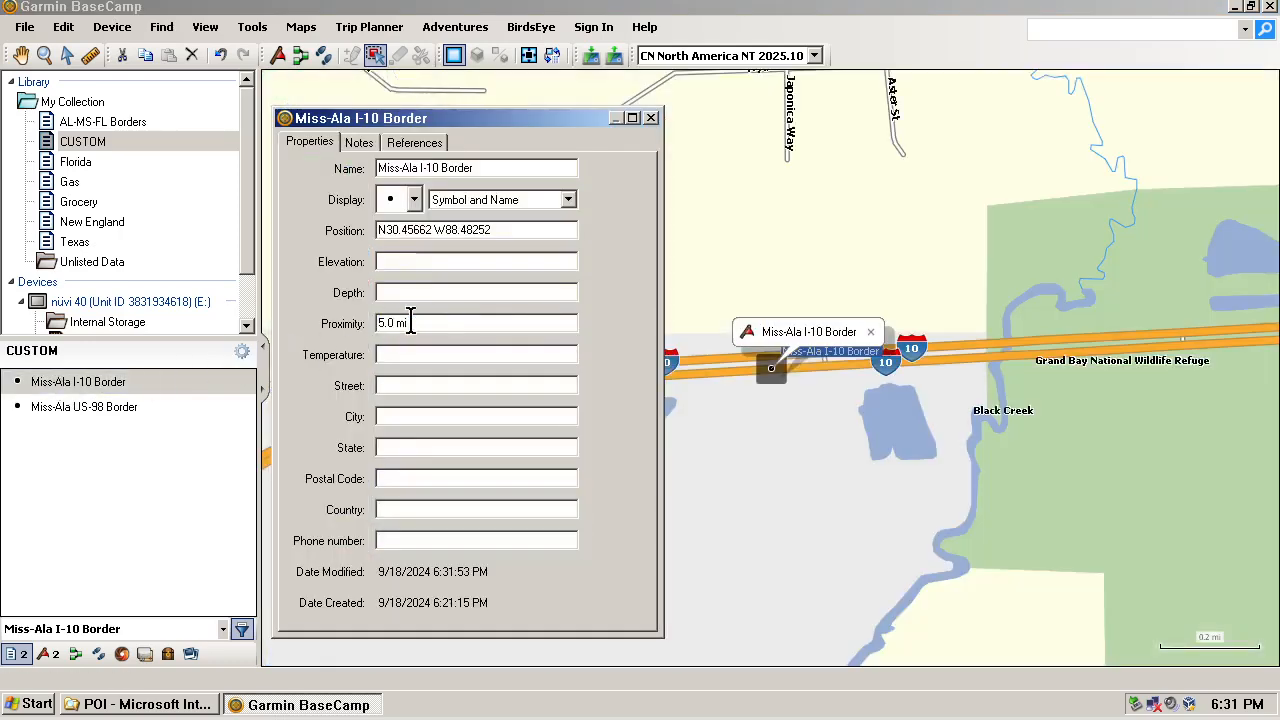
key("Return")
left_click(449, 322)
double_click(449, 322)
left_click(449, 322)
key("Home")
key("shift+End")
type("0.25")
key("Return")
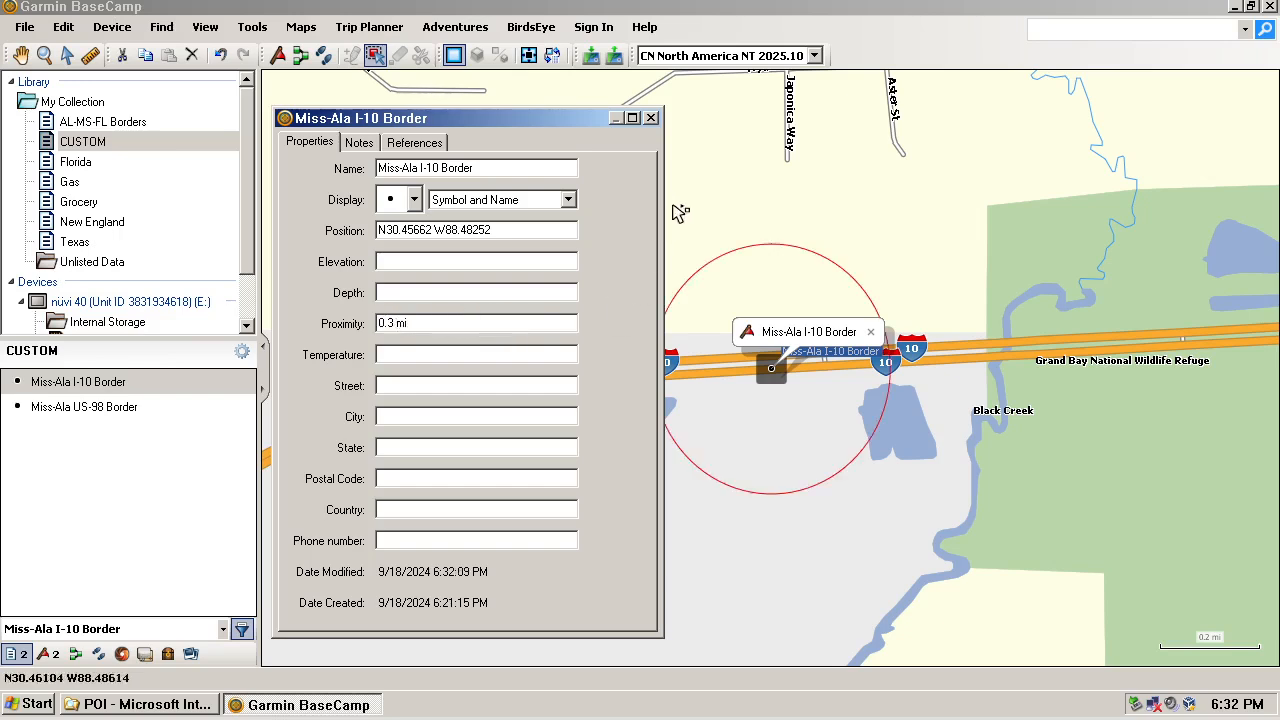
left_click(388, 324)
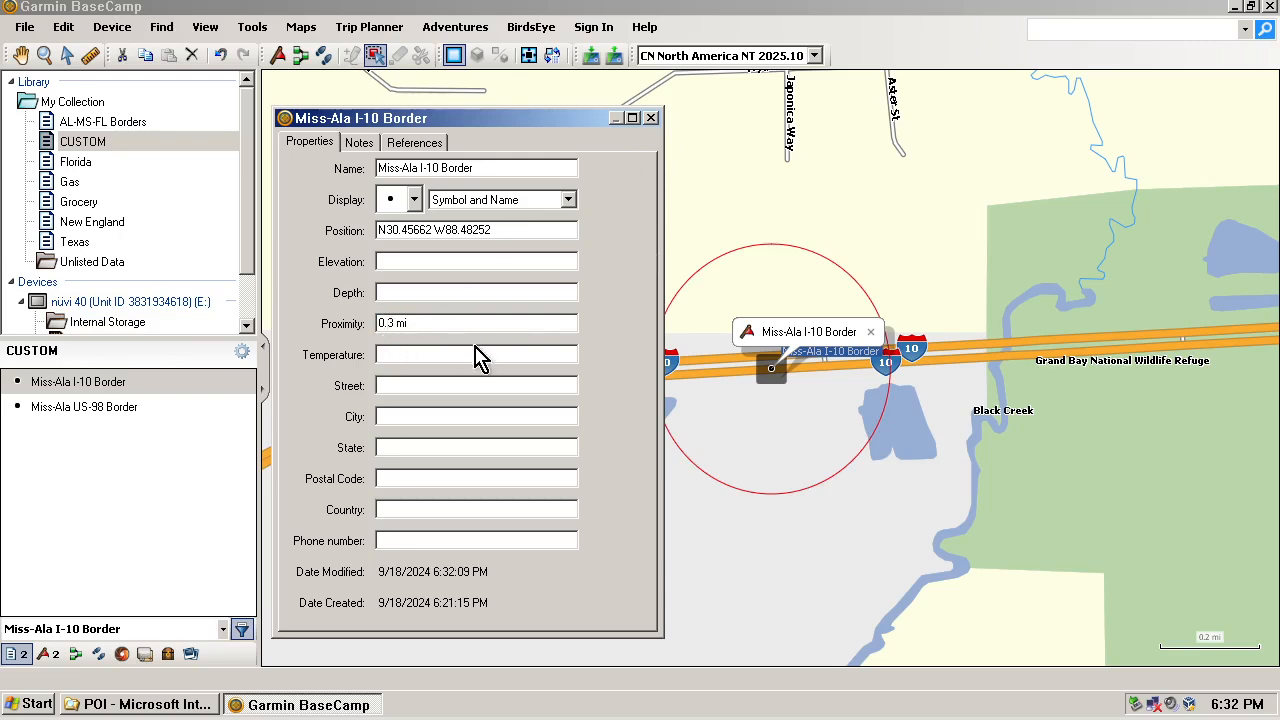
key("Delete")
type("25")
key("Return")
left_click(651, 117)
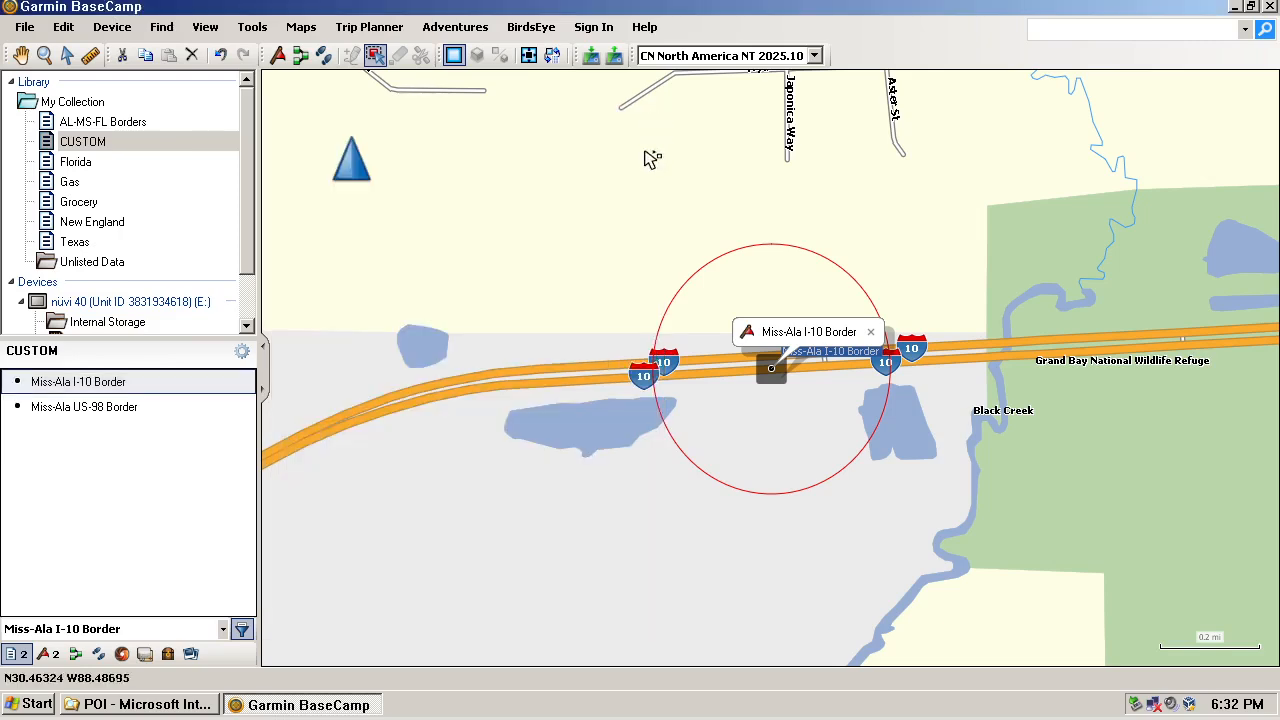
Step: Return to the Pan tool and examine the relocated waypoint's small proximity circle and its distance from the I-10 state border crossing
scroll(632, 307, "down", 2)
scroll(632, 307, "down", 2)
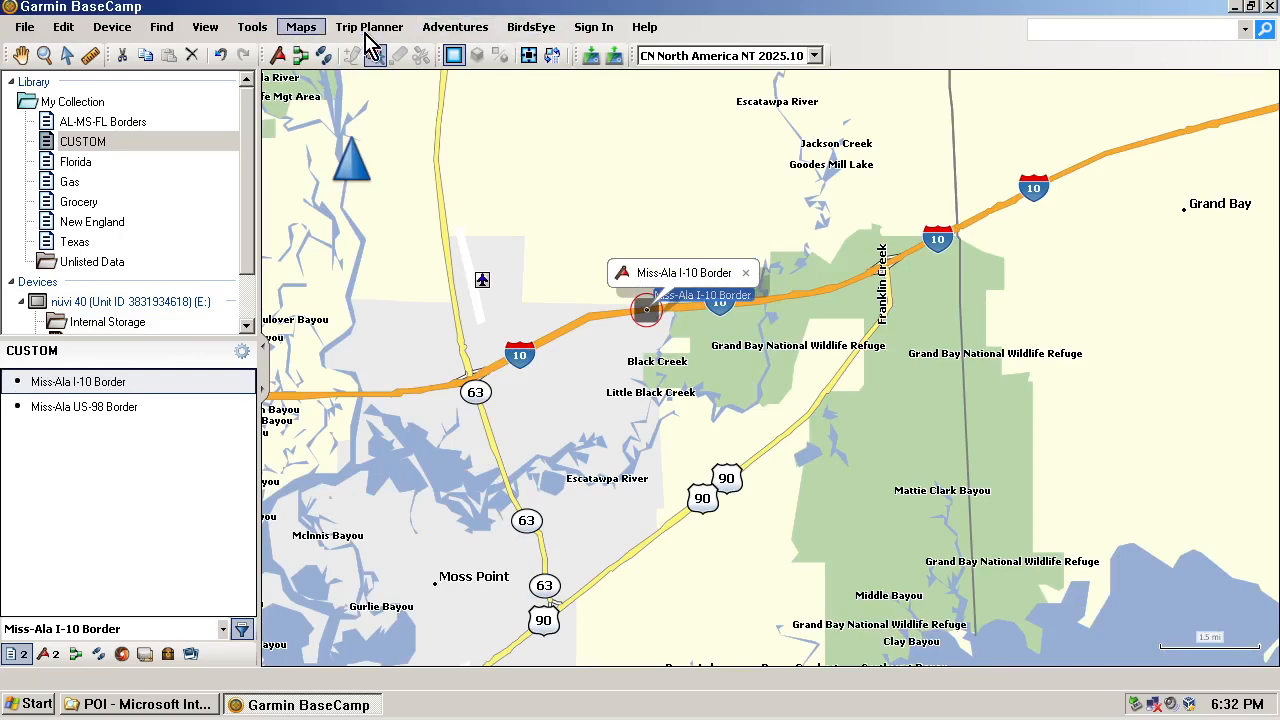
left_click(301, 27)
mouse_move(252, 27)
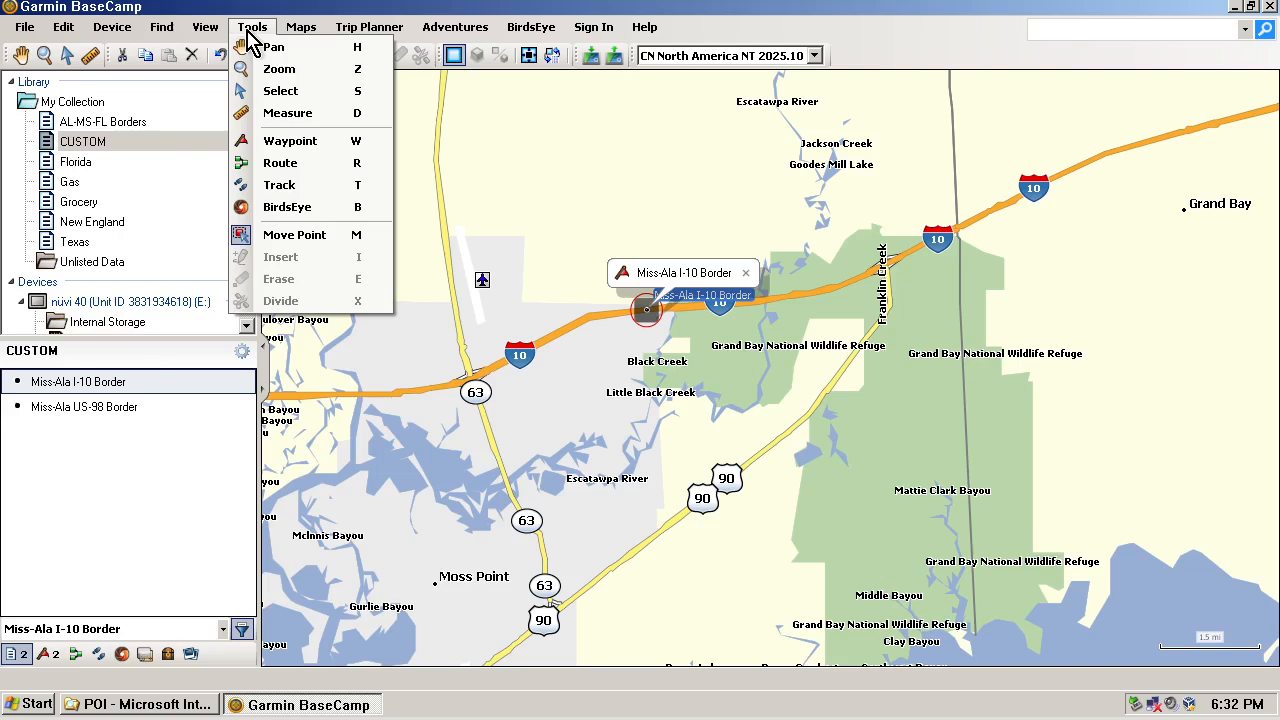
left_click(250, 50)
left_click_drag(654, 351, 693, 375)
scroll(693, 375, "down", 1)
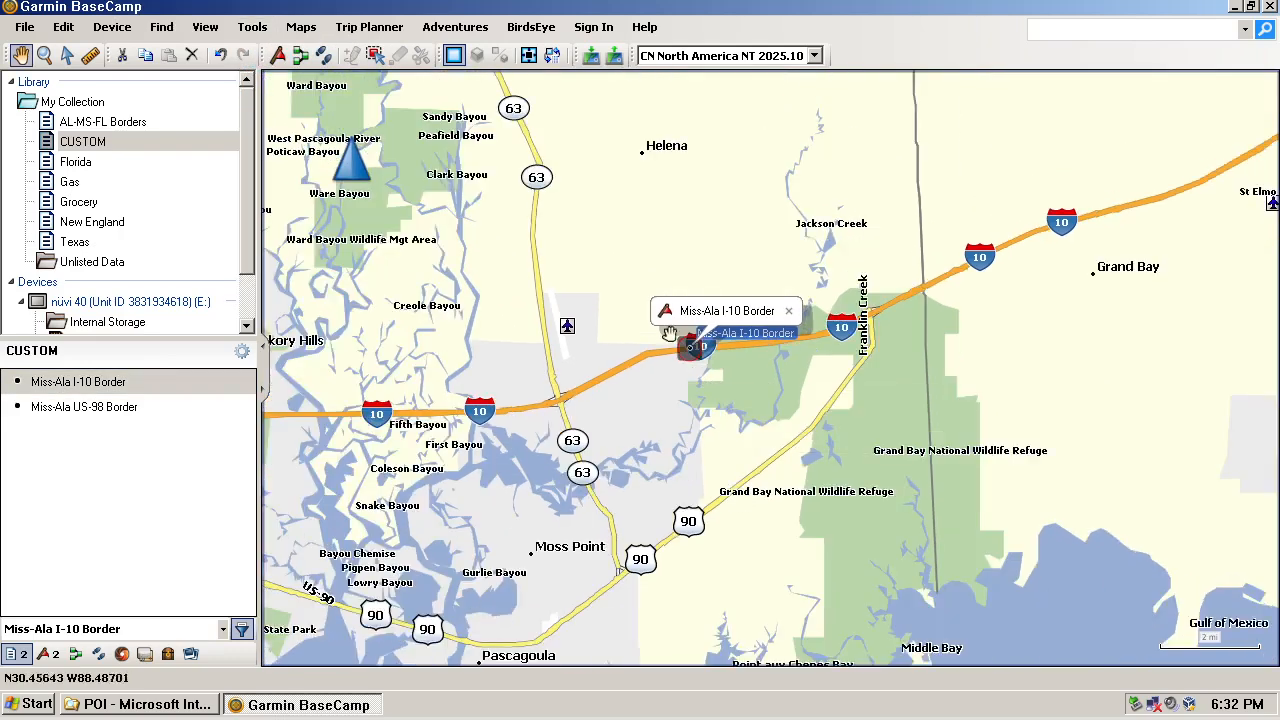
left_click_drag(629, 269, 543, 311)
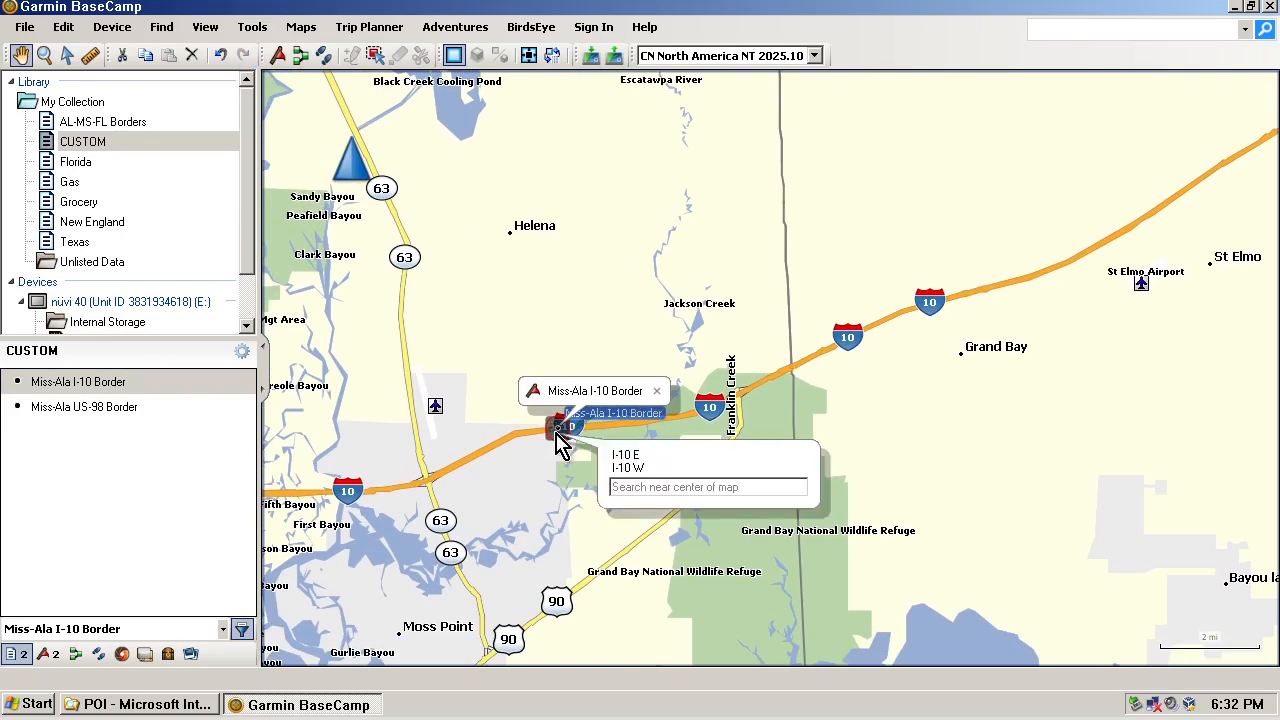
mouse_move(794, 366)
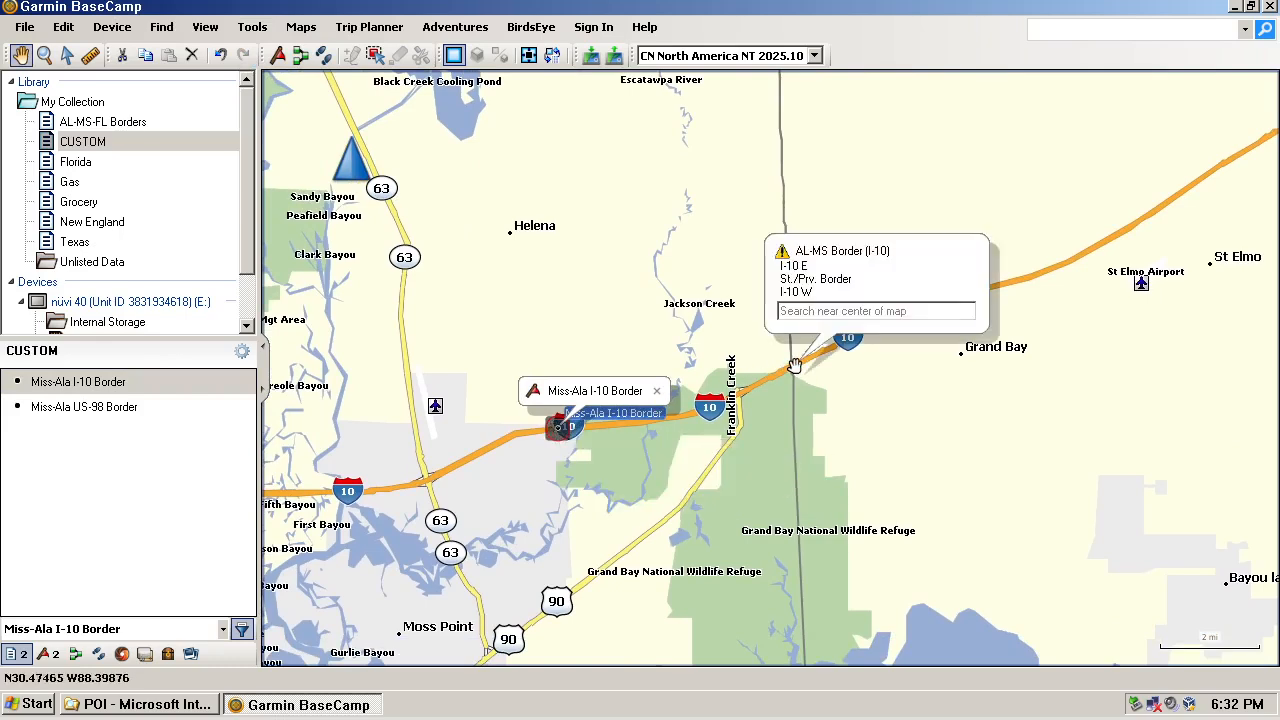
mouse_move(548, 428)
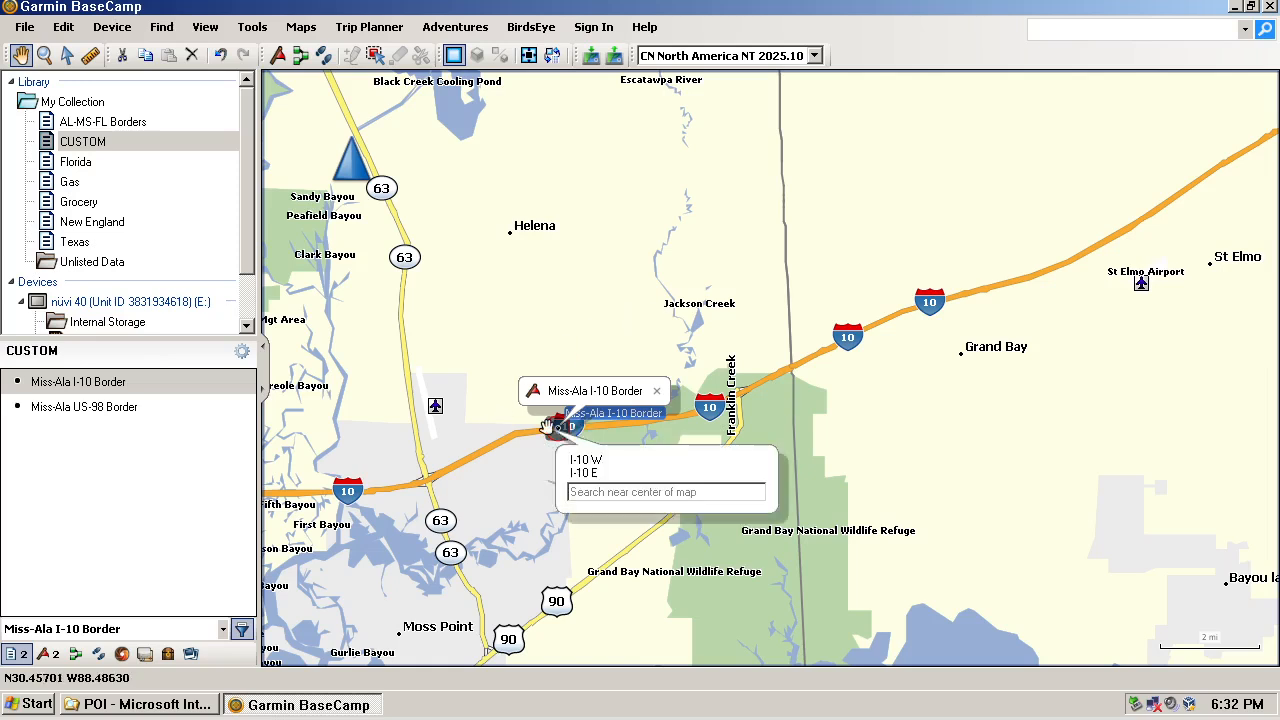
left_click_drag(672, 291, 650, 351)
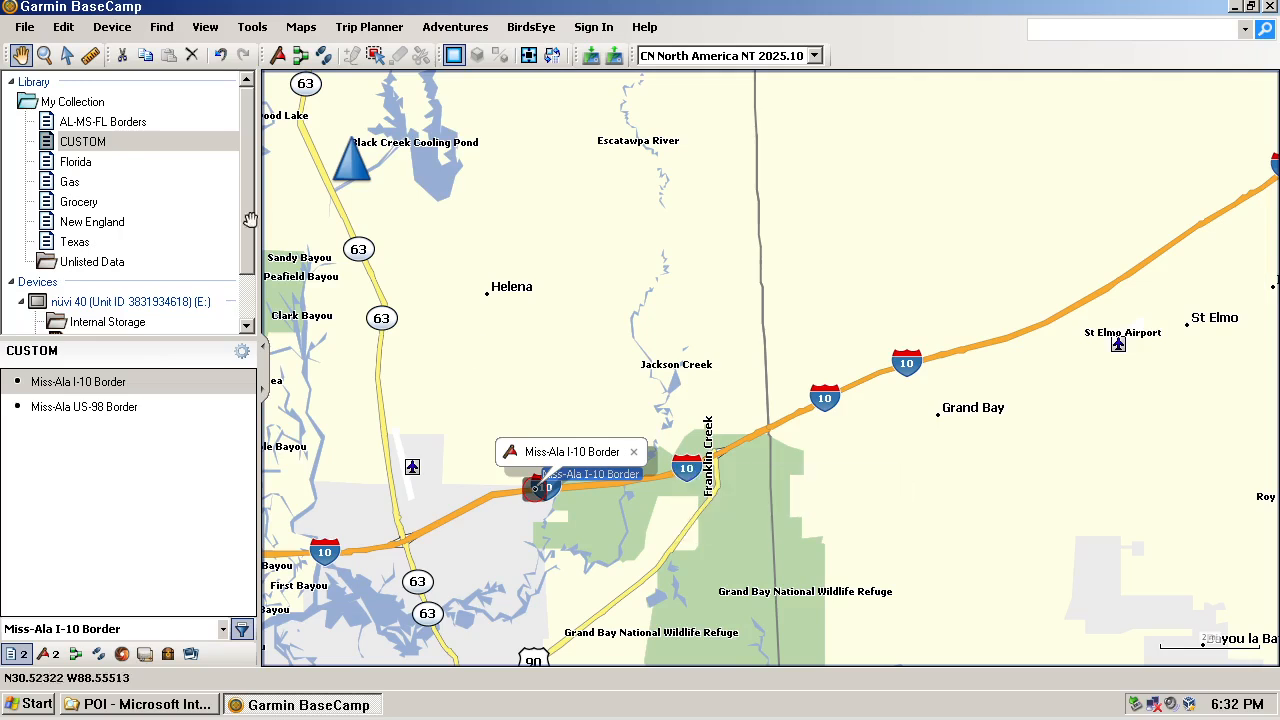
Step: Look at the export options for the CUSTOM list, check CUSTOM.gpi in the E:\POI folder, and return to BaseCamp
left_click(24, 27)
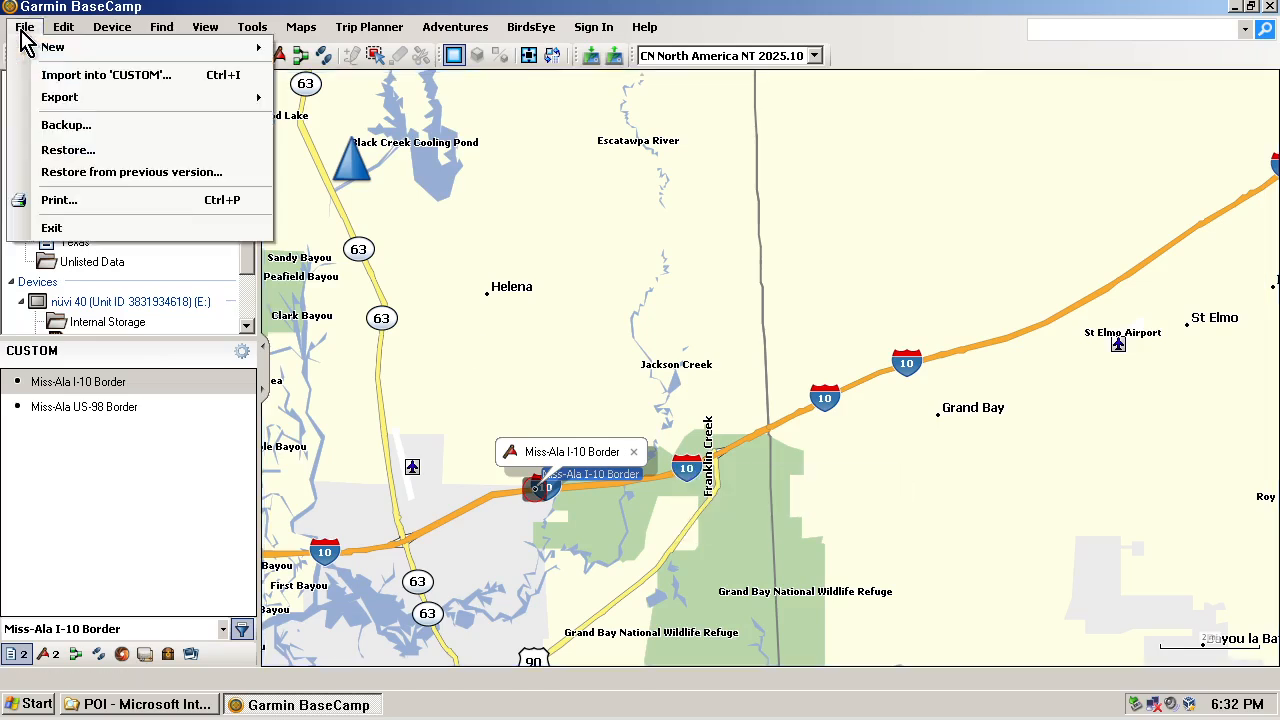
mouse_move(114, 100)
left_click(346, 96)
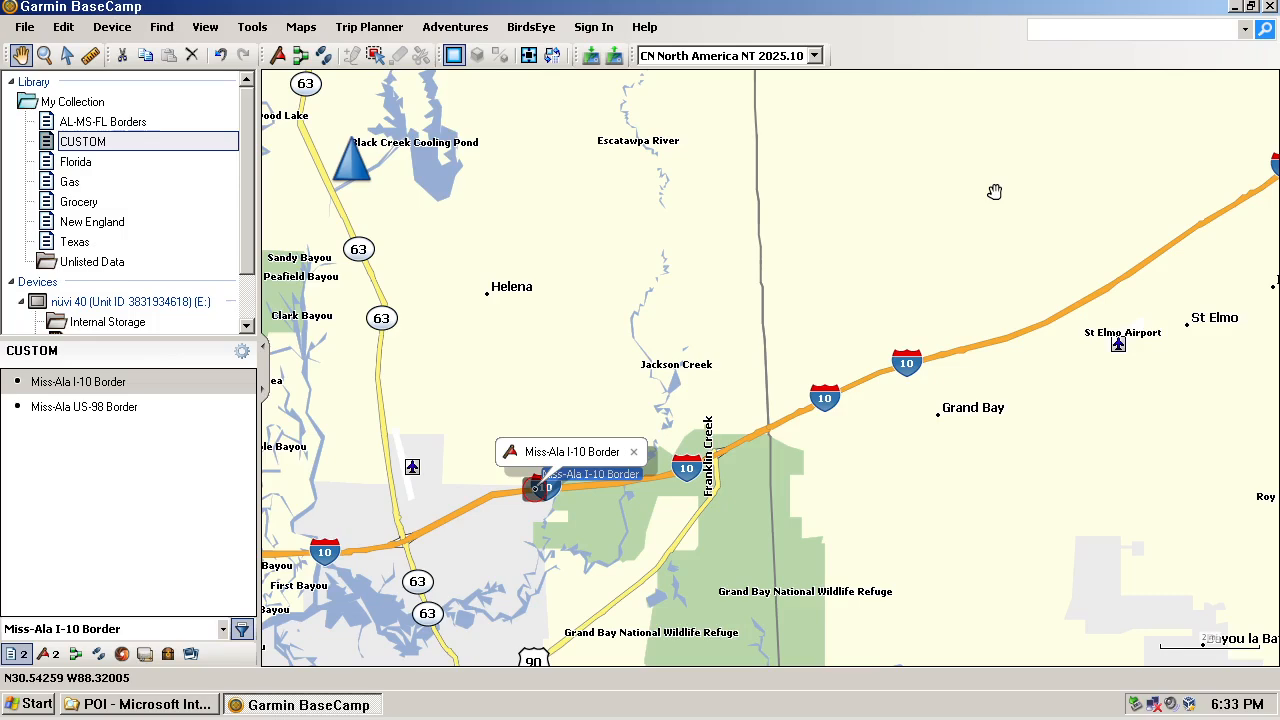
left_click(148, 704)
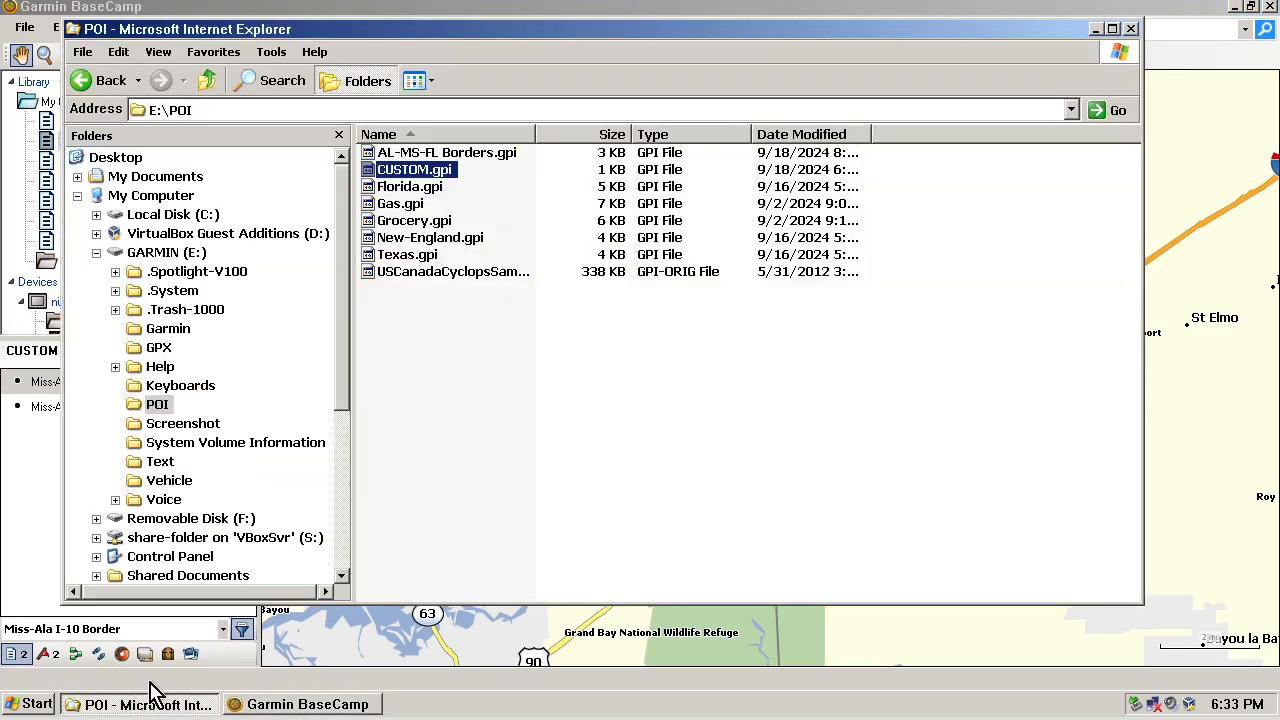
left_click(403, 187)
left_click(403, 169)
left_click(515, 11)
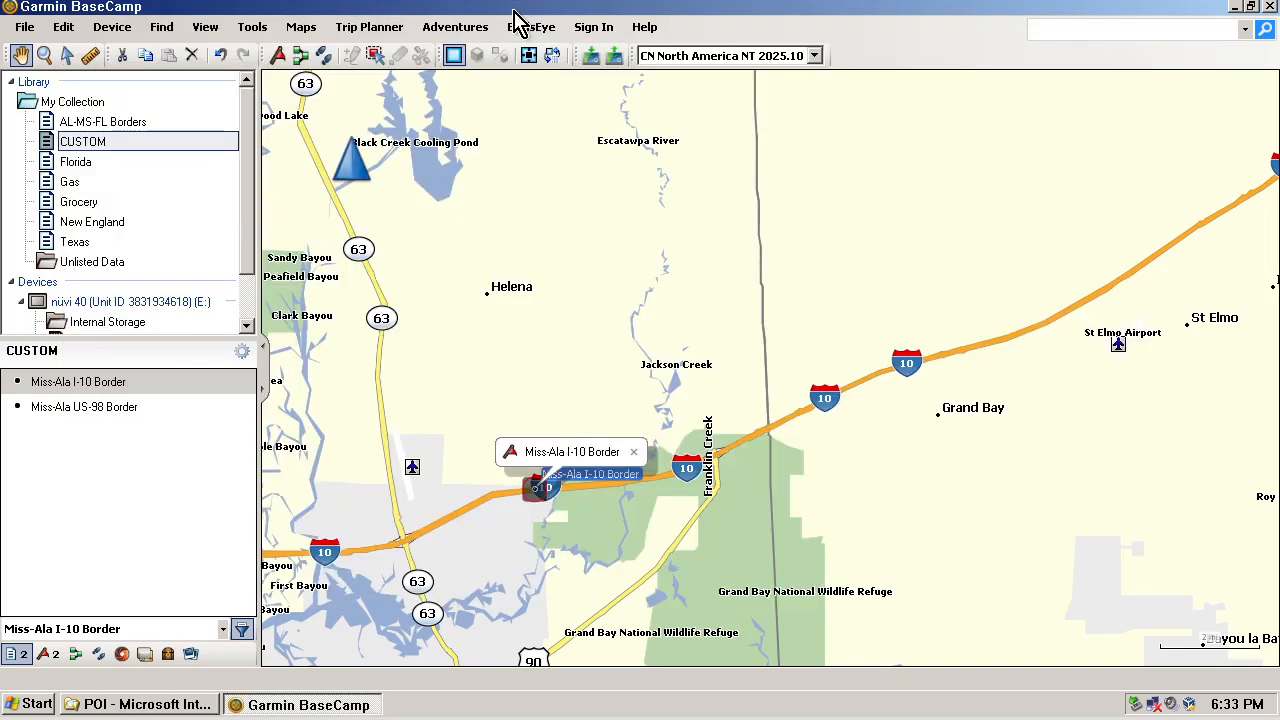
Step: Switch the displayed map product to sat103 USA 2024.09
left_click(516, 25)
left_click(779, 56)
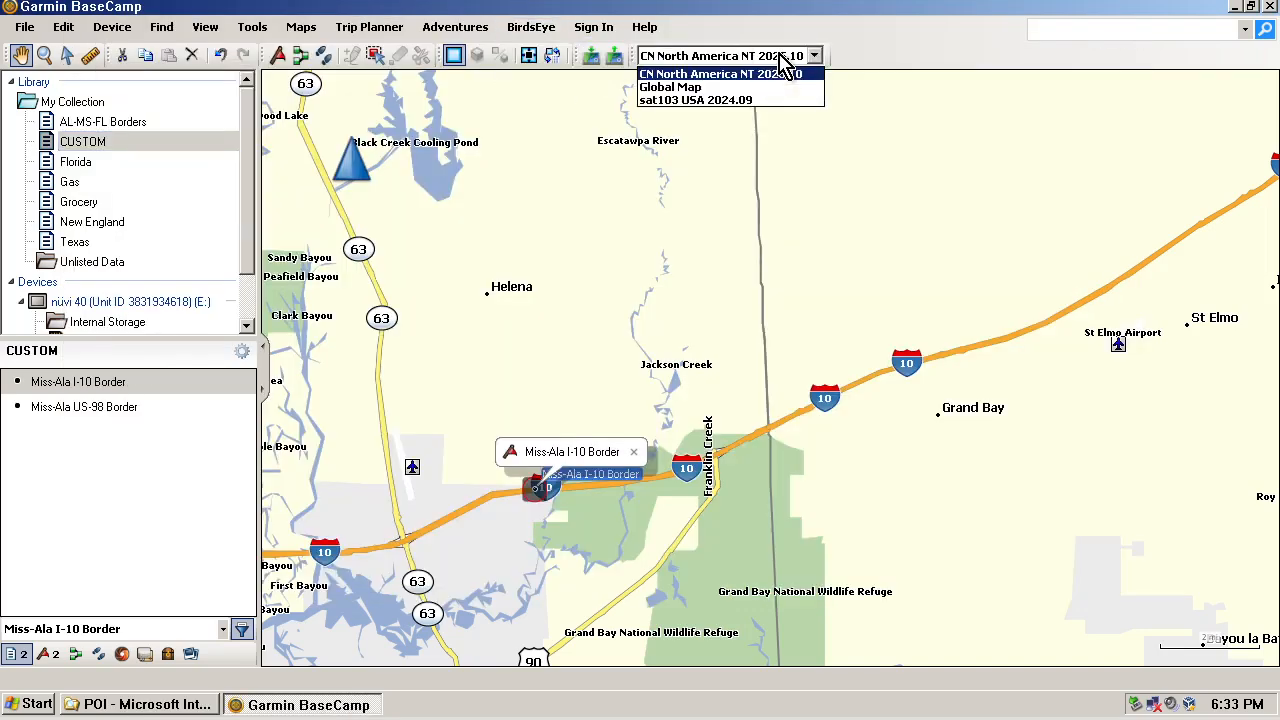
left_click(697, 101)
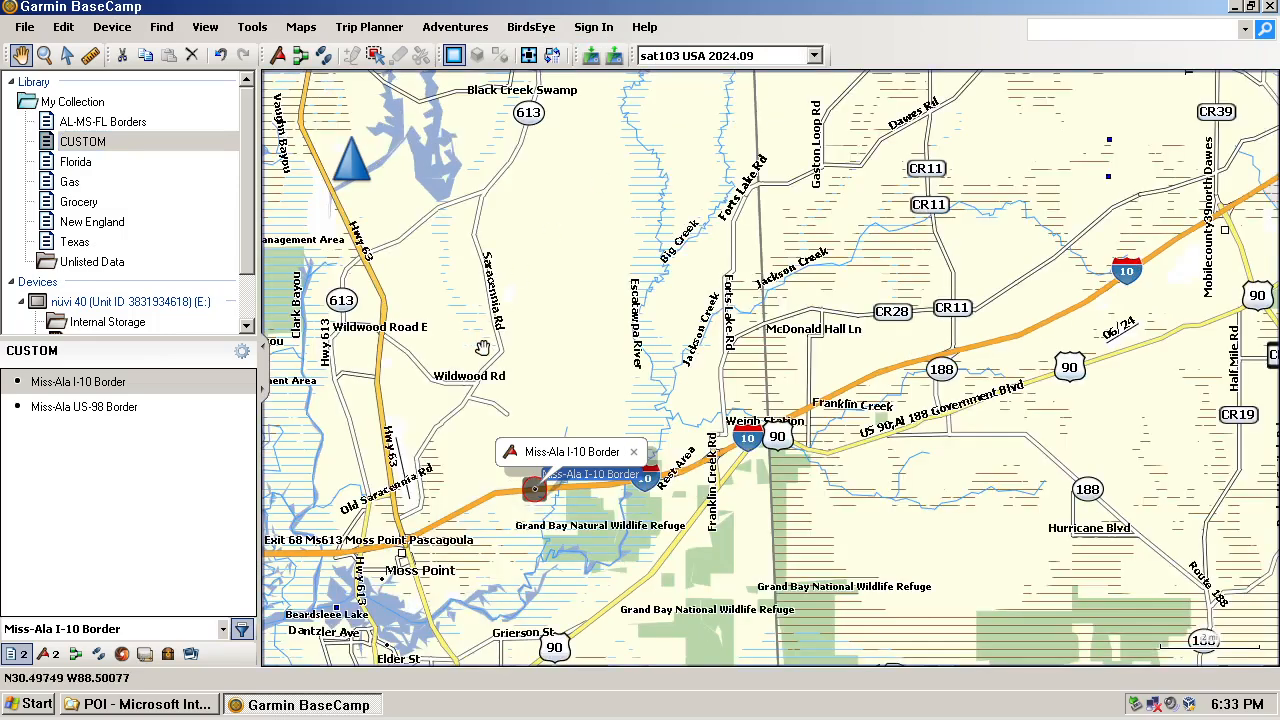